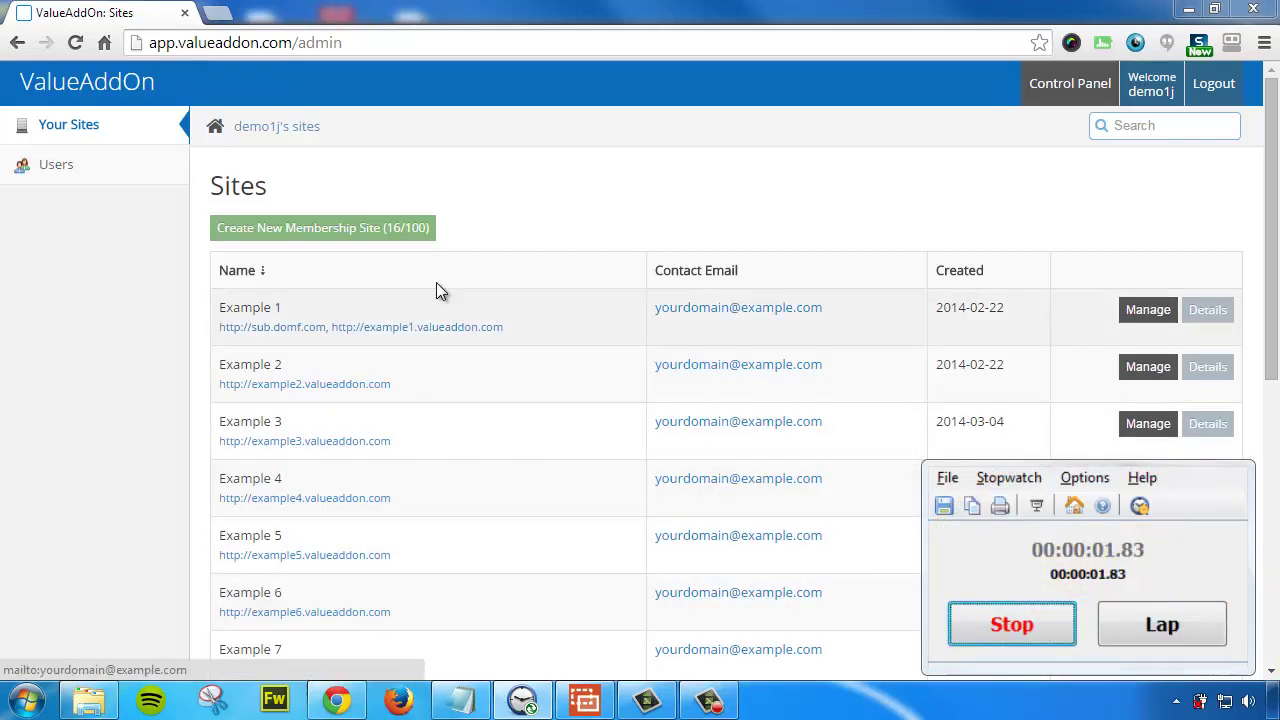
Start a new membership site named 'A Magic Training Site' at magictrainingonline.valueaddon.com.
{"action": "left_click", "coordinate": [367, 234]}
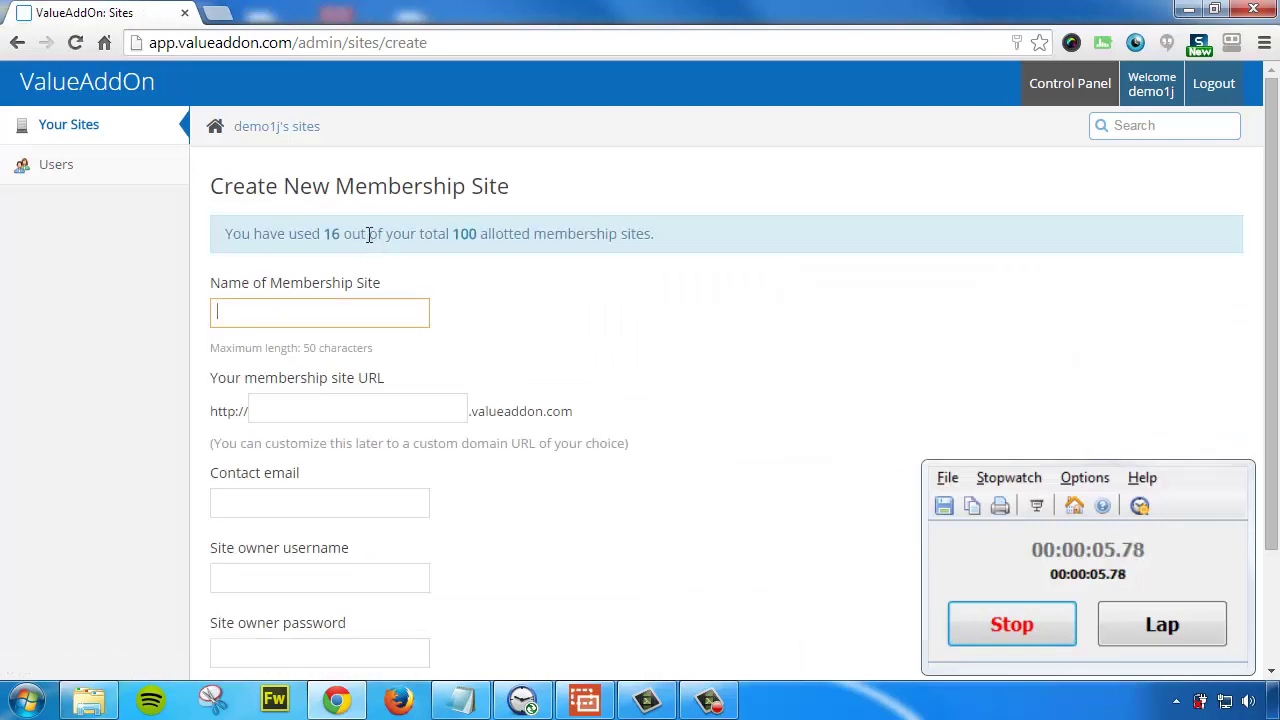
{"action": "type", "text": "A Magic T"}
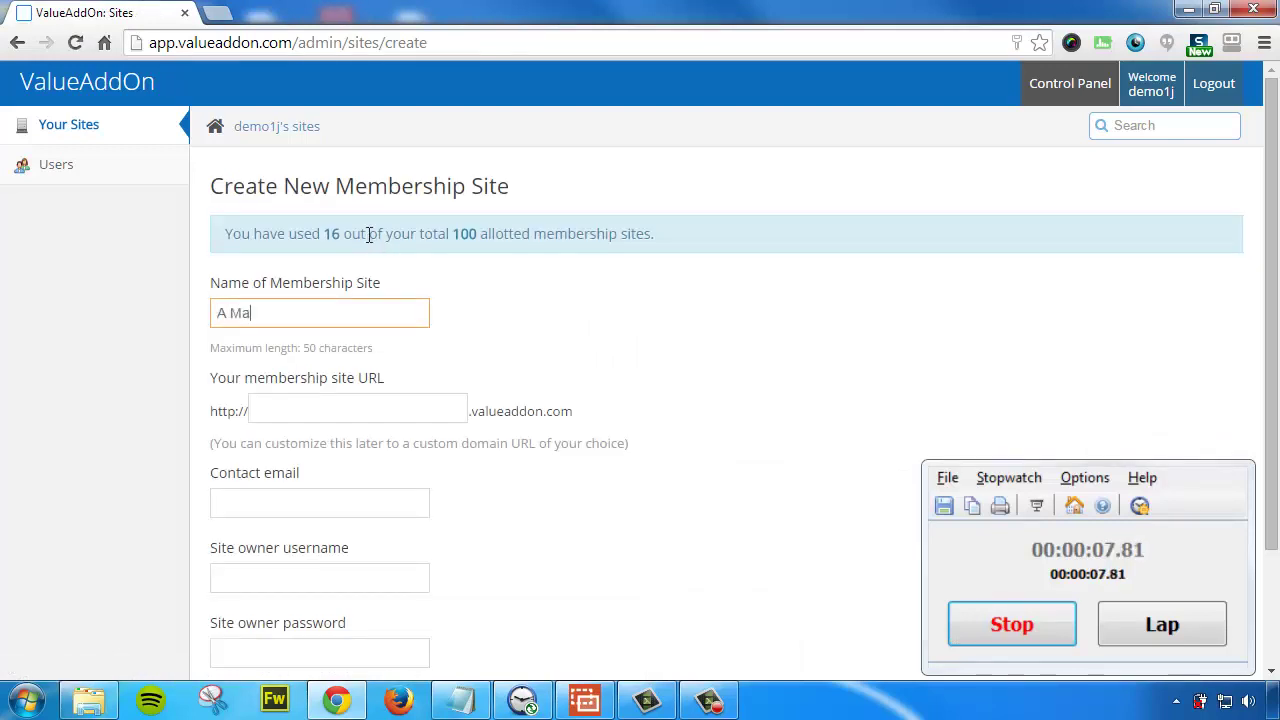
{"action": "type", "text": "tra"}
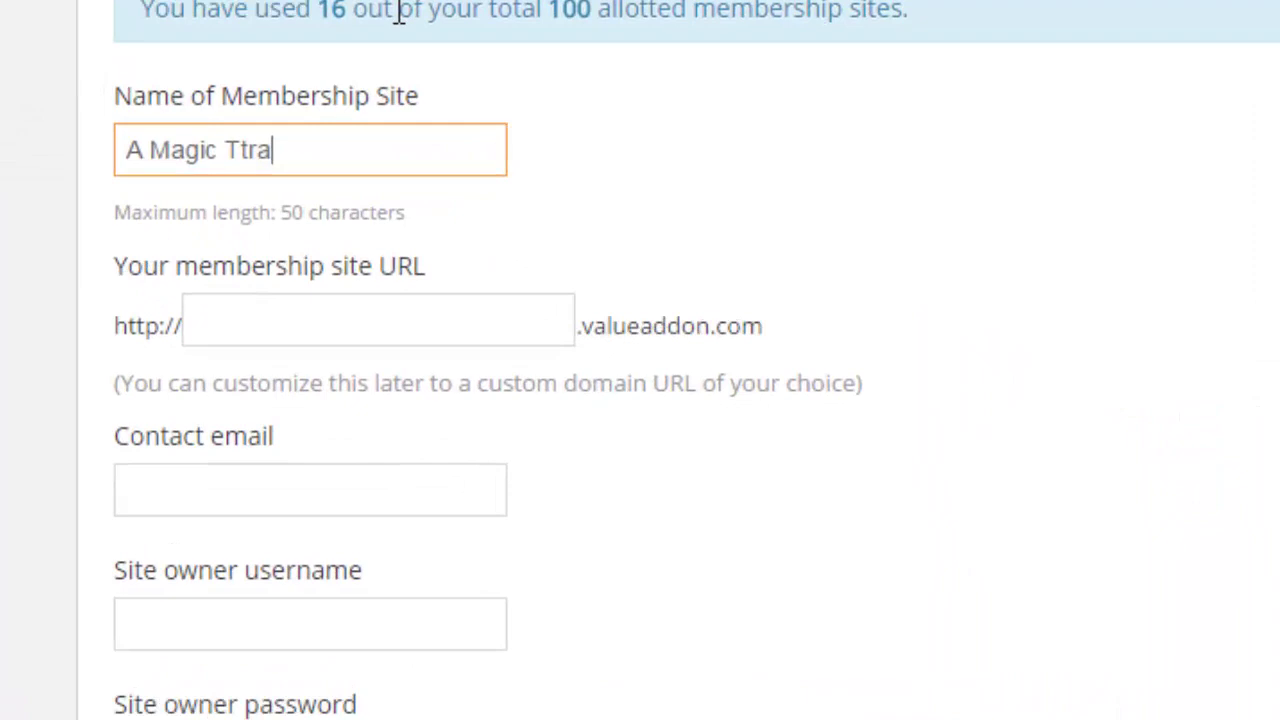
{"action": "type", "text": "nin"}
{"action": "key", "text": "BackSpace"}
{"action": "key", "text": "BackSpace"}
{"action": "key", "text": "BackSpace"}
{"action": "key", "text": "BackSpace"}
{"action": "key", "text": "BackSpace"}
{"action": "key", "text": "BackSpace"}
{"action": "type", "text": "raining S"}
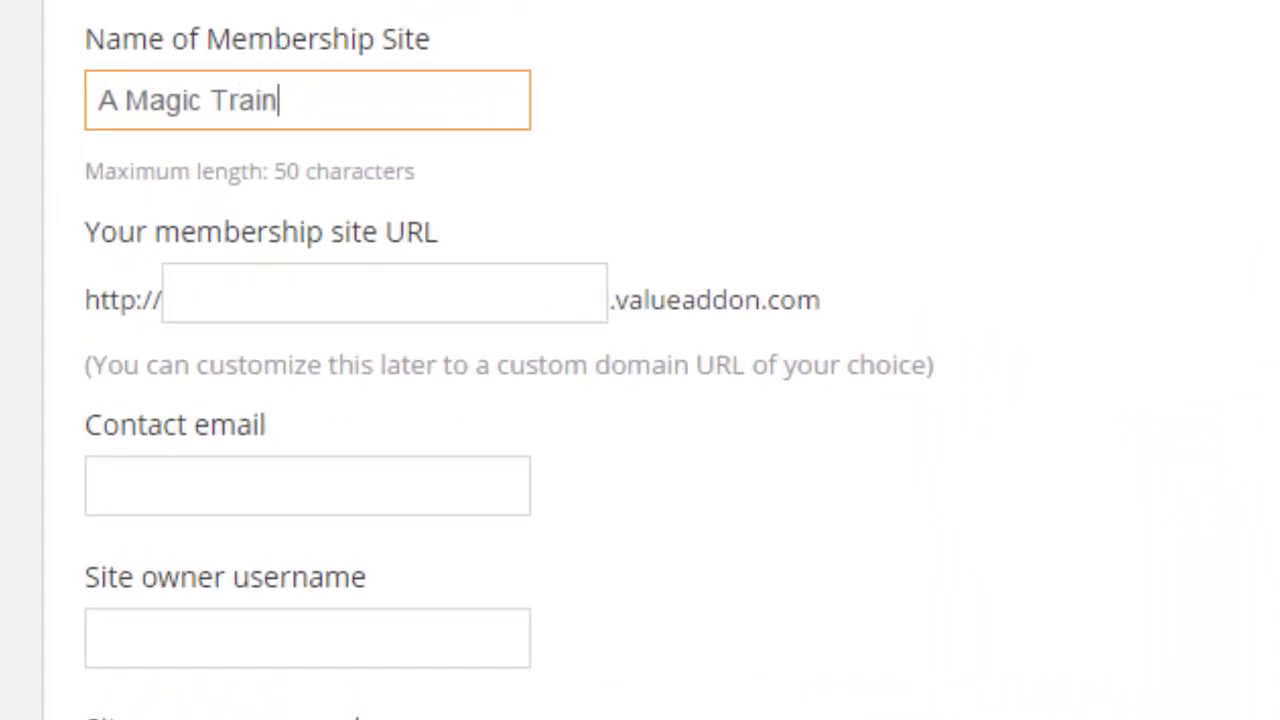
{"action": "type", "text": "ite"}
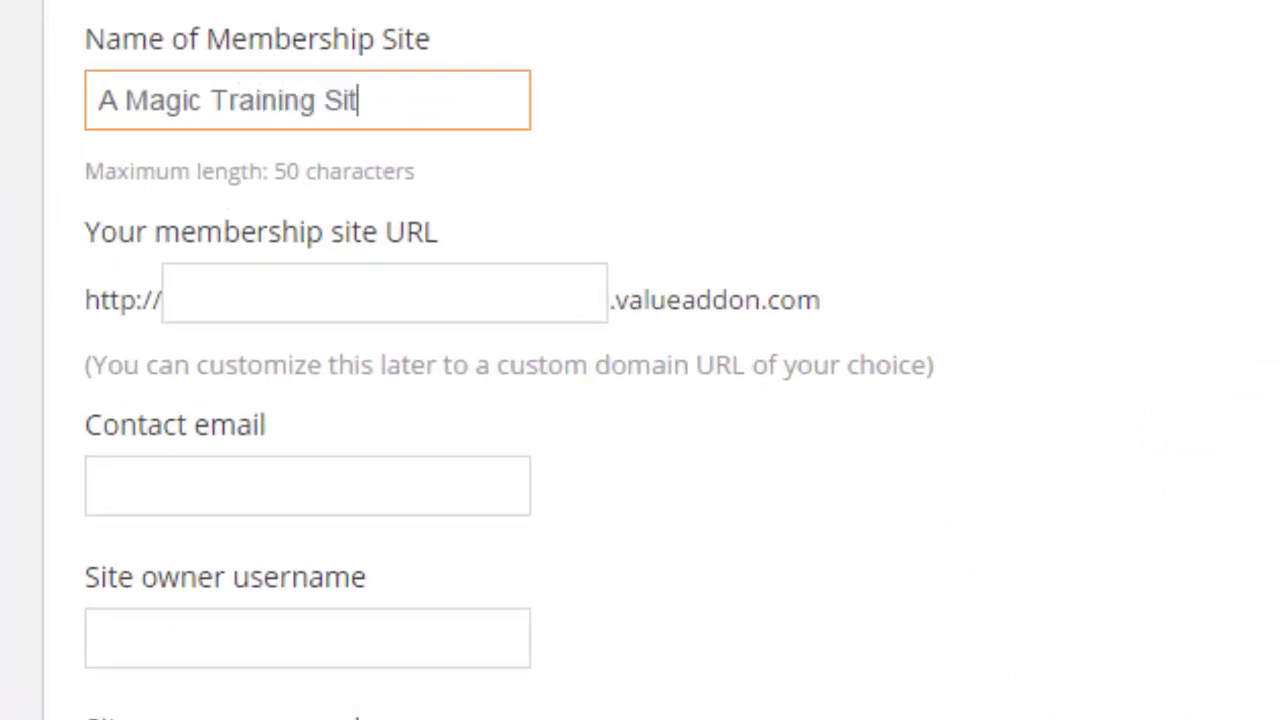
{"action": "left_click", "coordinate": [349, 302]}
{"action": "type", "text": "ma"}
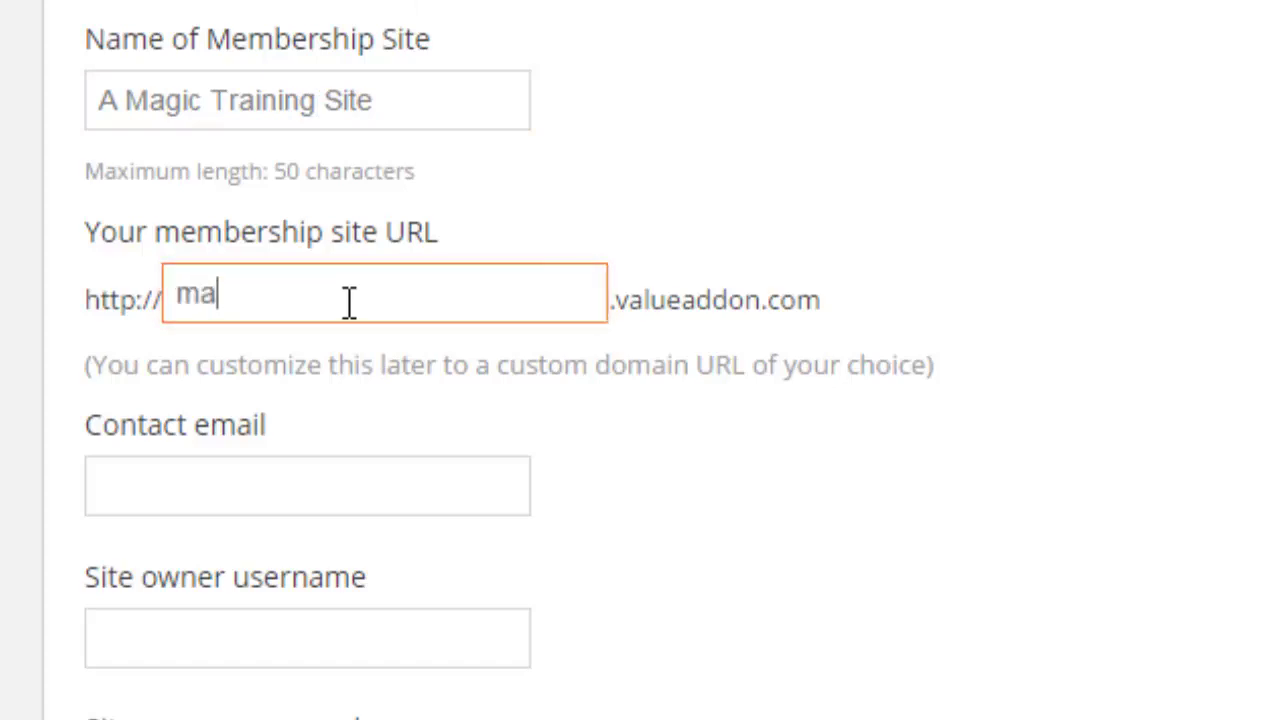
{"action": "type", "text": "gic"}
{"action": "type", "text": "training"}
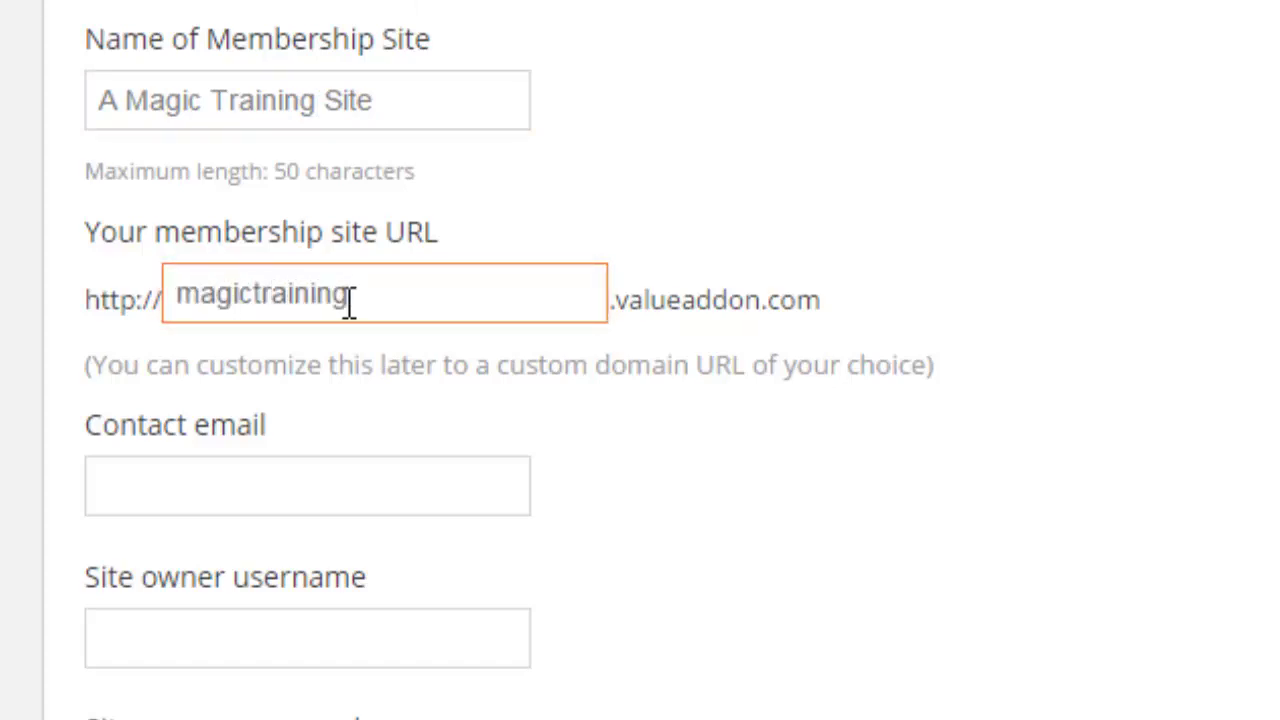
{"action": "type", "text": "online"}
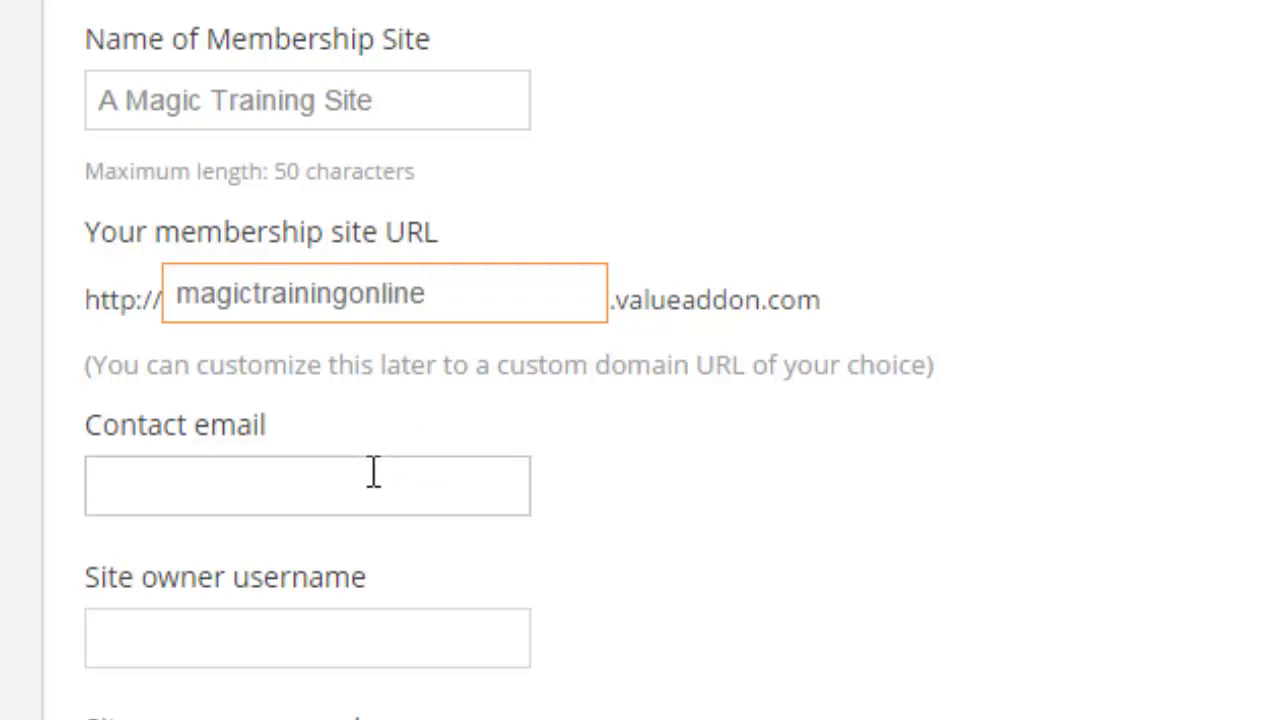
Fill in the contact e-mail, owner username and owner password, then create the site.
{"action": "left_click", "coordinate": [359, 476]}
{"action": "type", "text": "domain@ex"}
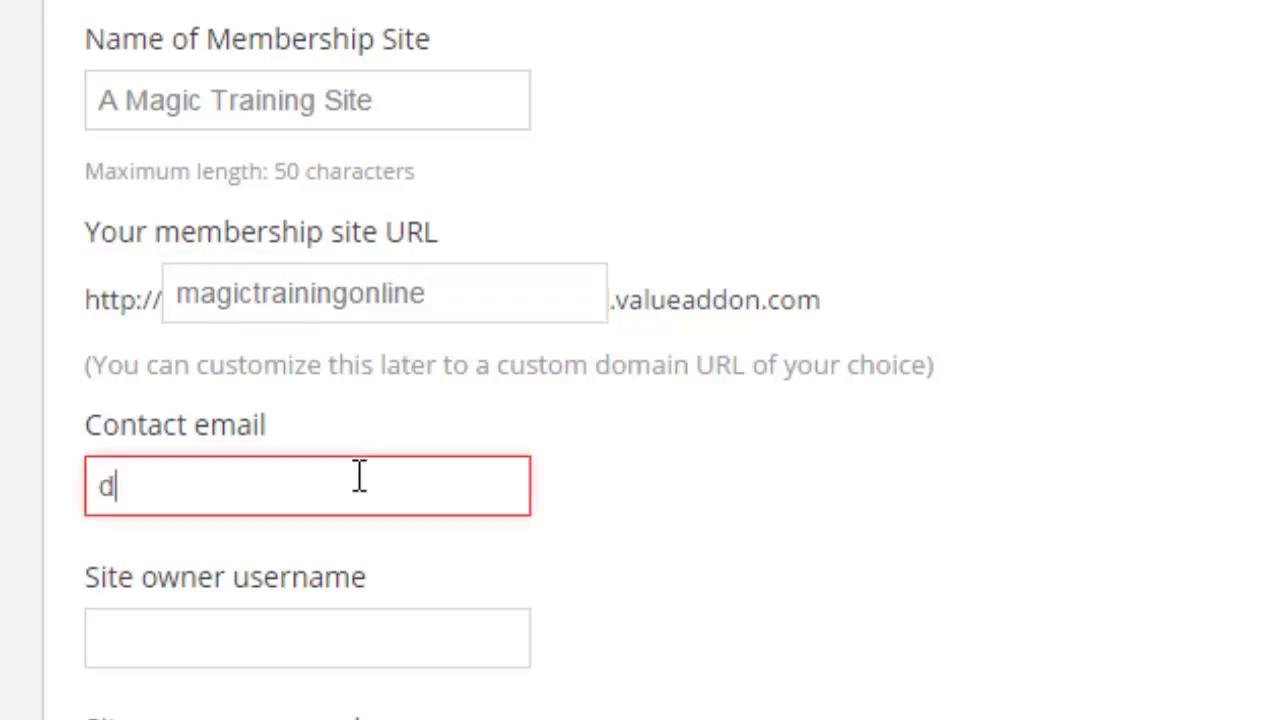
{"action": "type", "text": "ample."}
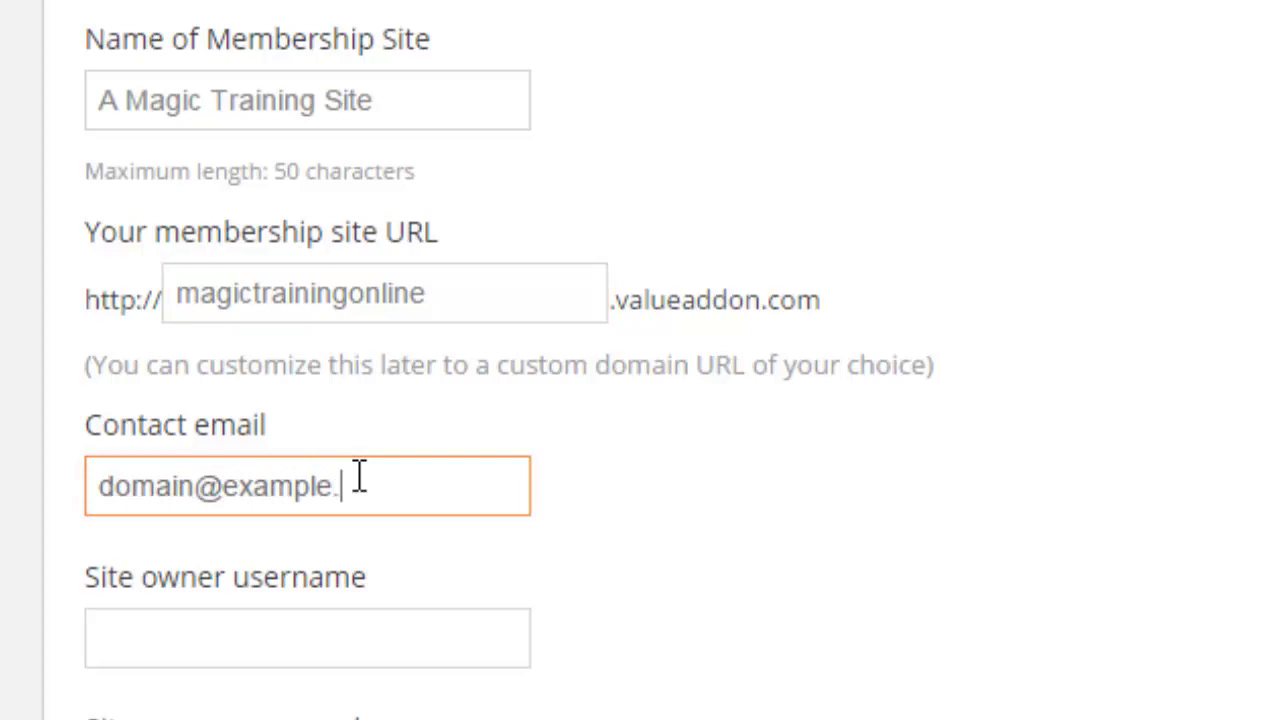
{"action": "type", "text": "com"}
{"action": "key", "text": "Tab"}
{"action": "type", "text": "username1012"}
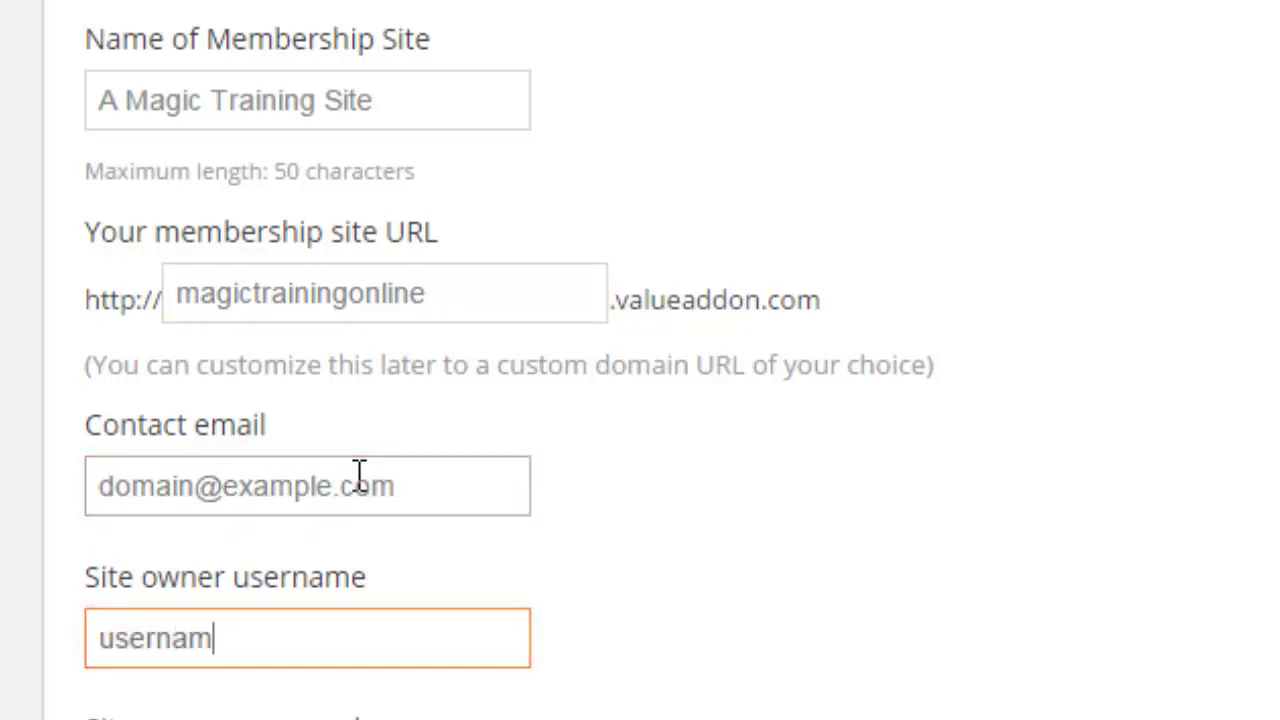
{"action": "key", "text": "Tab"}
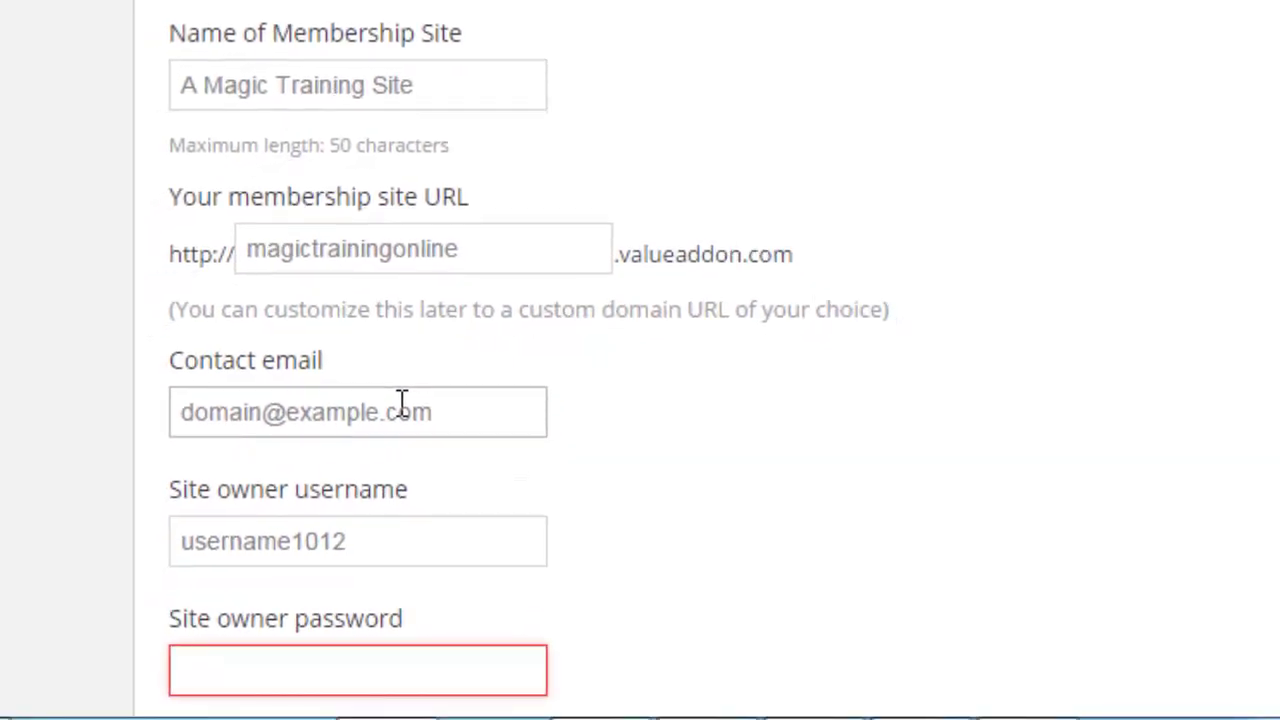
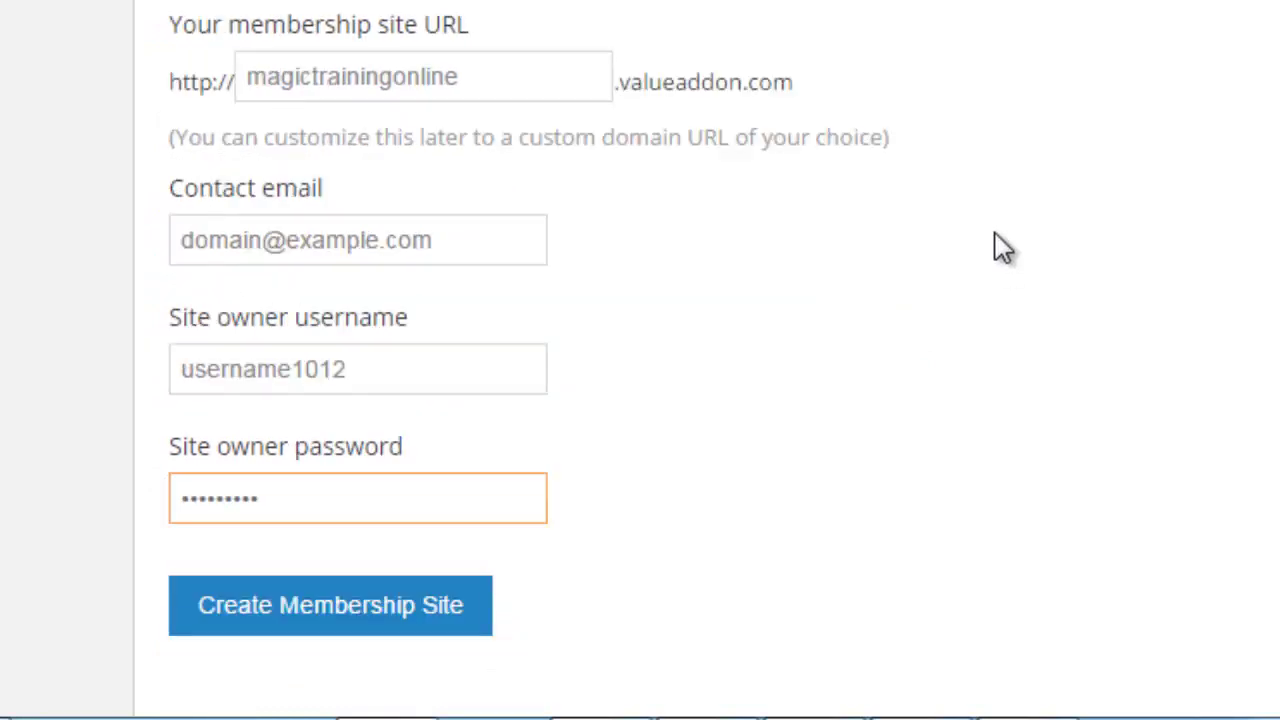
{"action": "left_click", "coordinate": [314, 612]}
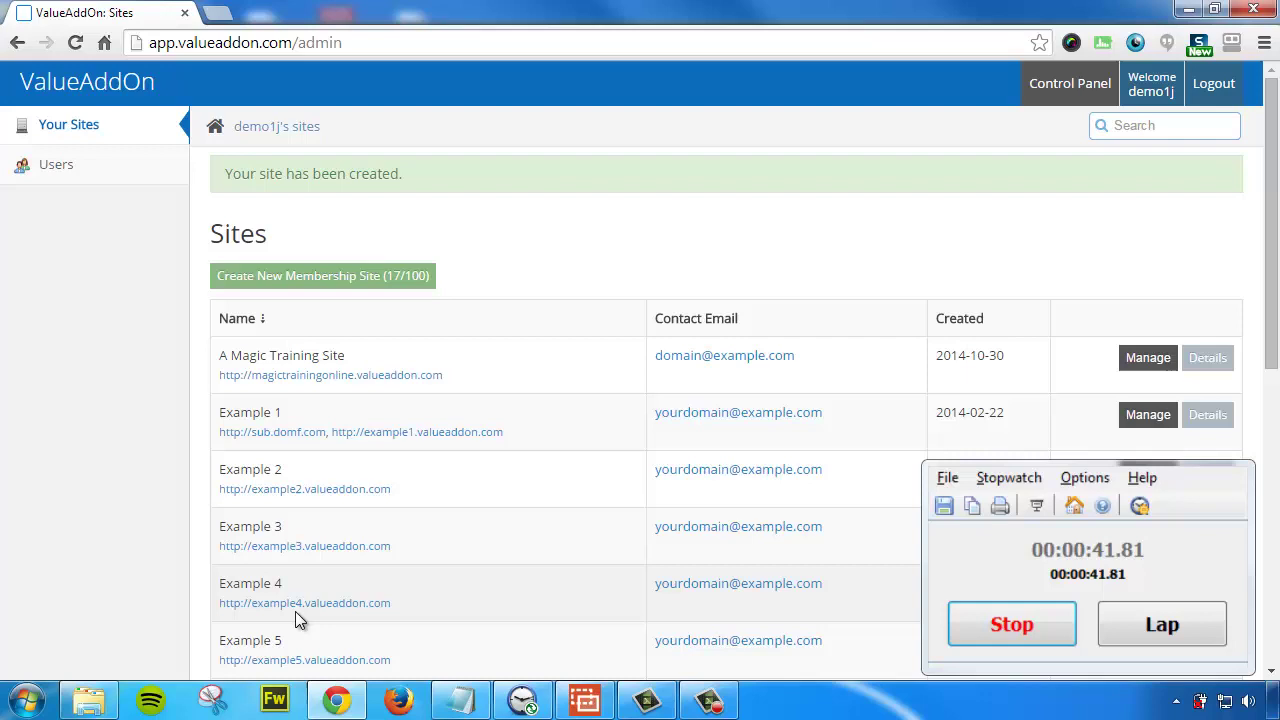
Open management for A Magic Training Site and view its member home page.
{"action": "left_click", "coordinate": [1157, 365]}
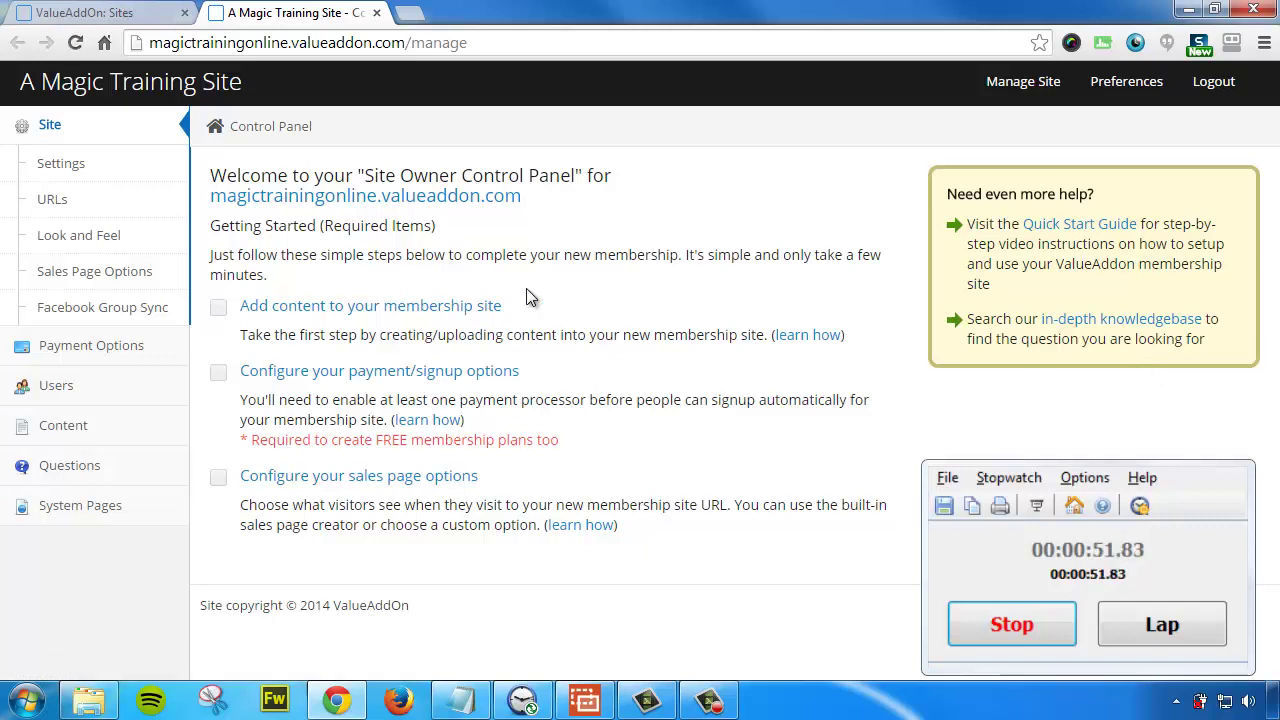
{"action": "left_click", "coordinate": [188, 94]}
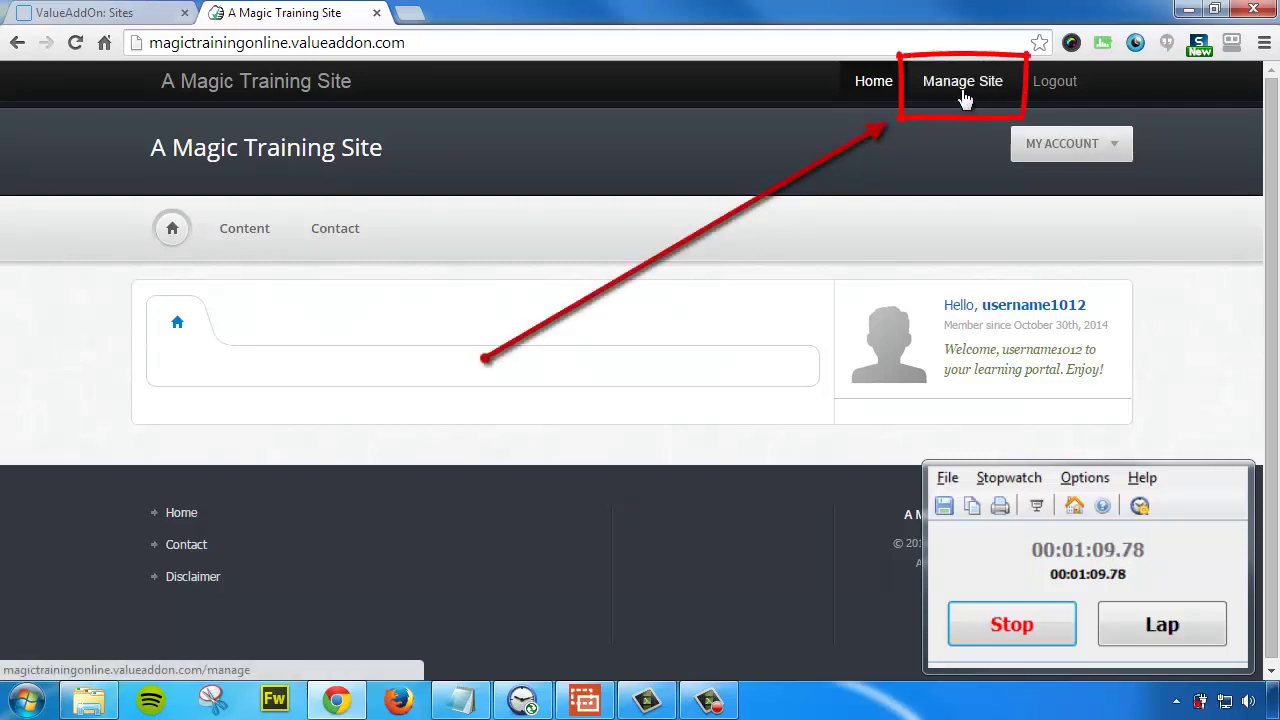
Create the Magic 101 course described 'Learn the best magic tricks online!' with a cover_art.jpg thumbnail.
{"action": "left_click", "coordinate": [963, 90]}
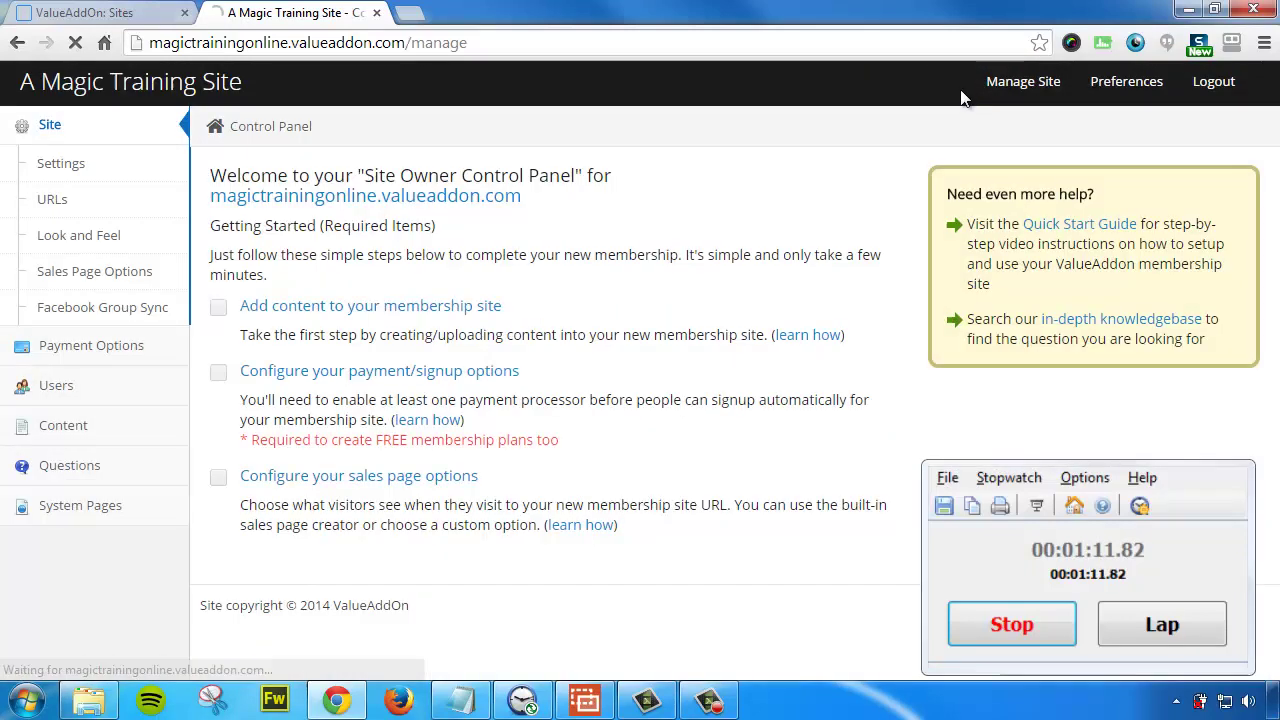
{"action": "left_click", "coordinate": [362, 313]}
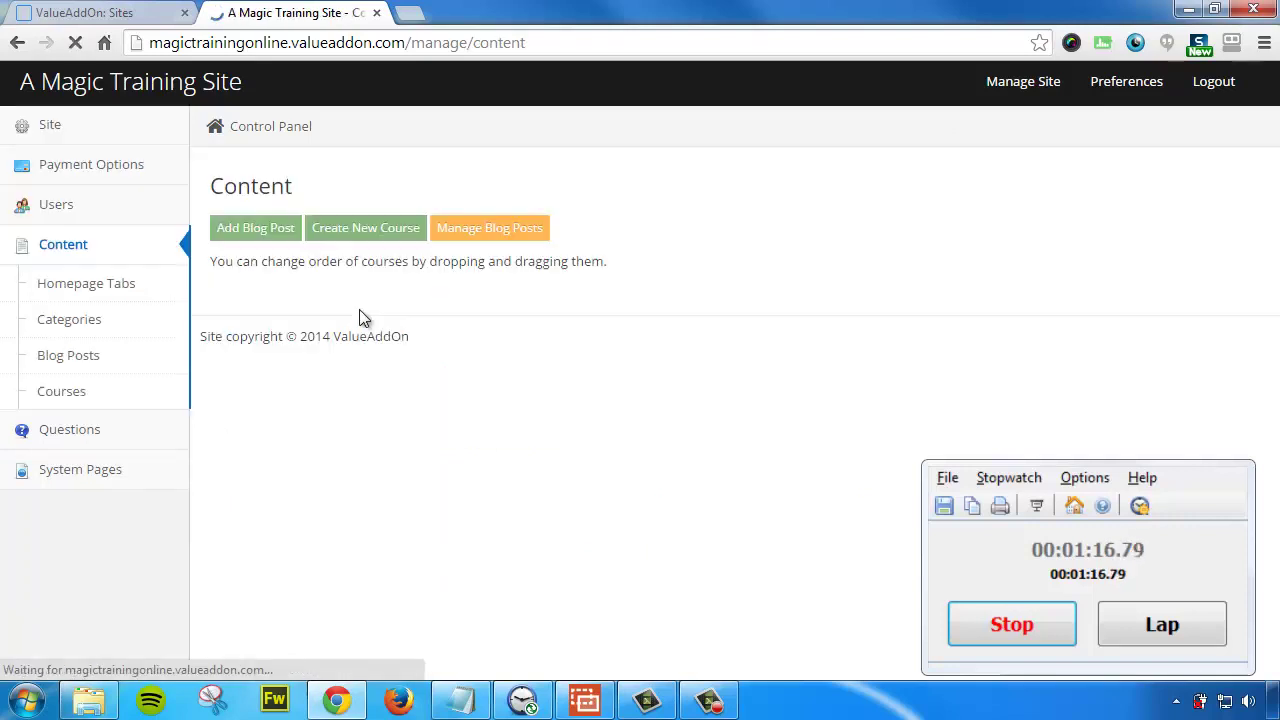
{"action": "left_click", "coordinate": [355, 235]}
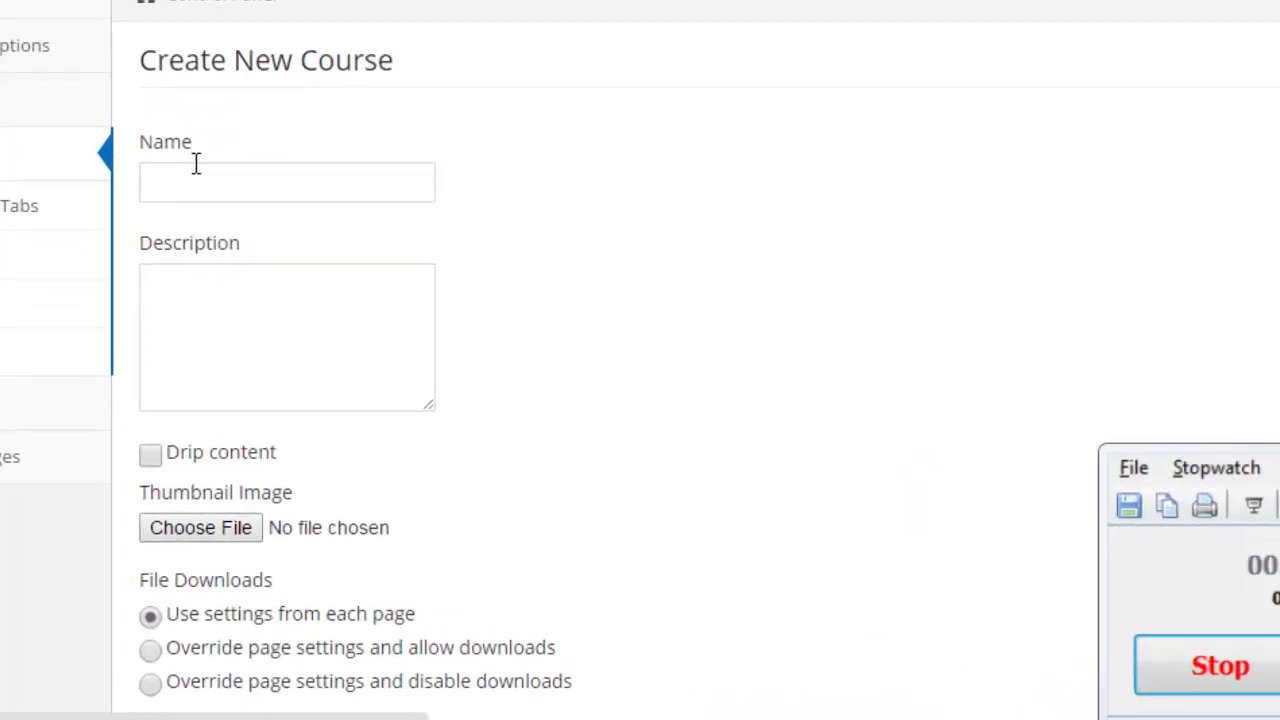
{"action": "left_click", "coordinate": [254, 258]}
{"action": "type", "text": "Magic 1"}
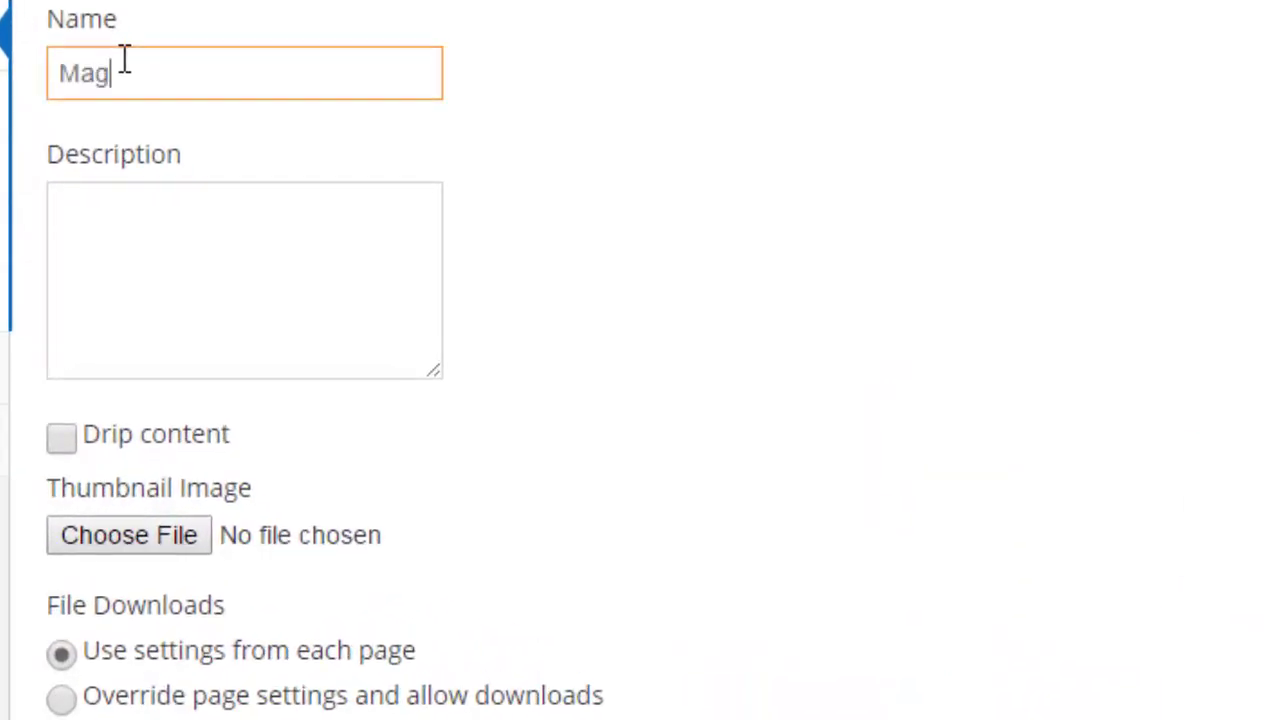
{"action": "type", "text": "01"}
{"action": "left_click", "coordinate": [221, 323]}
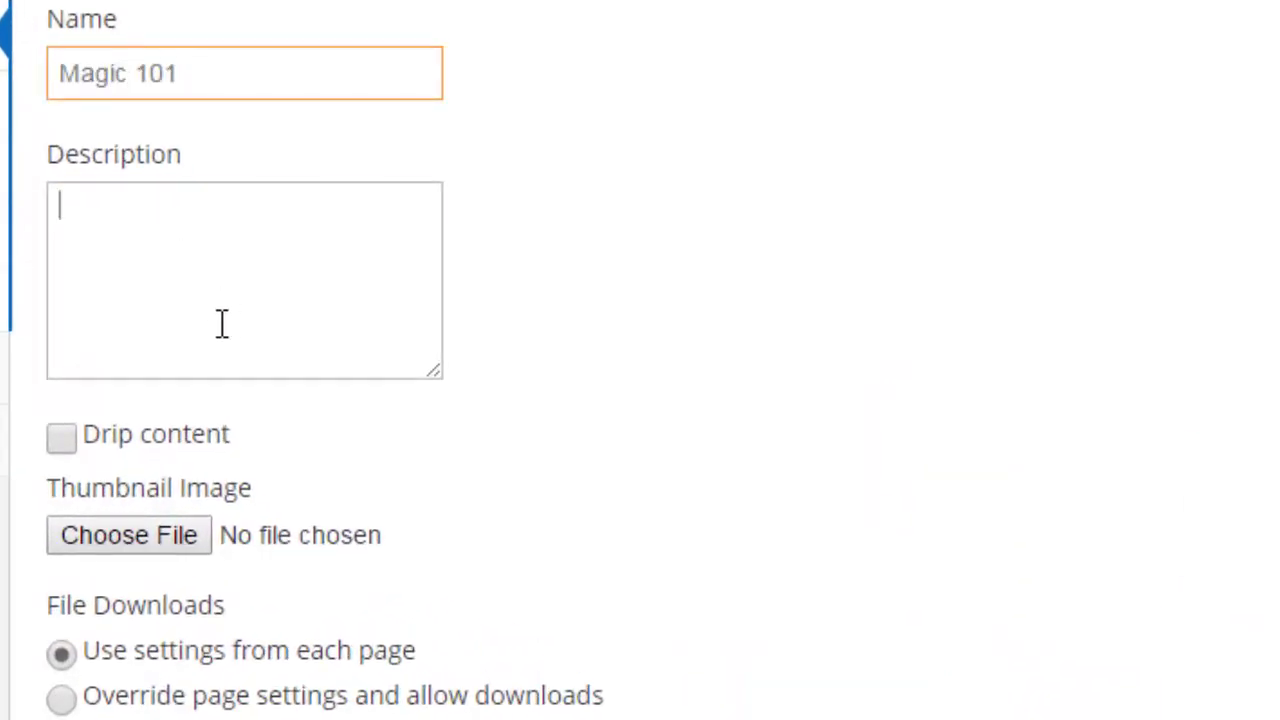
{"action": "type", "text": "Learn the best ma"}
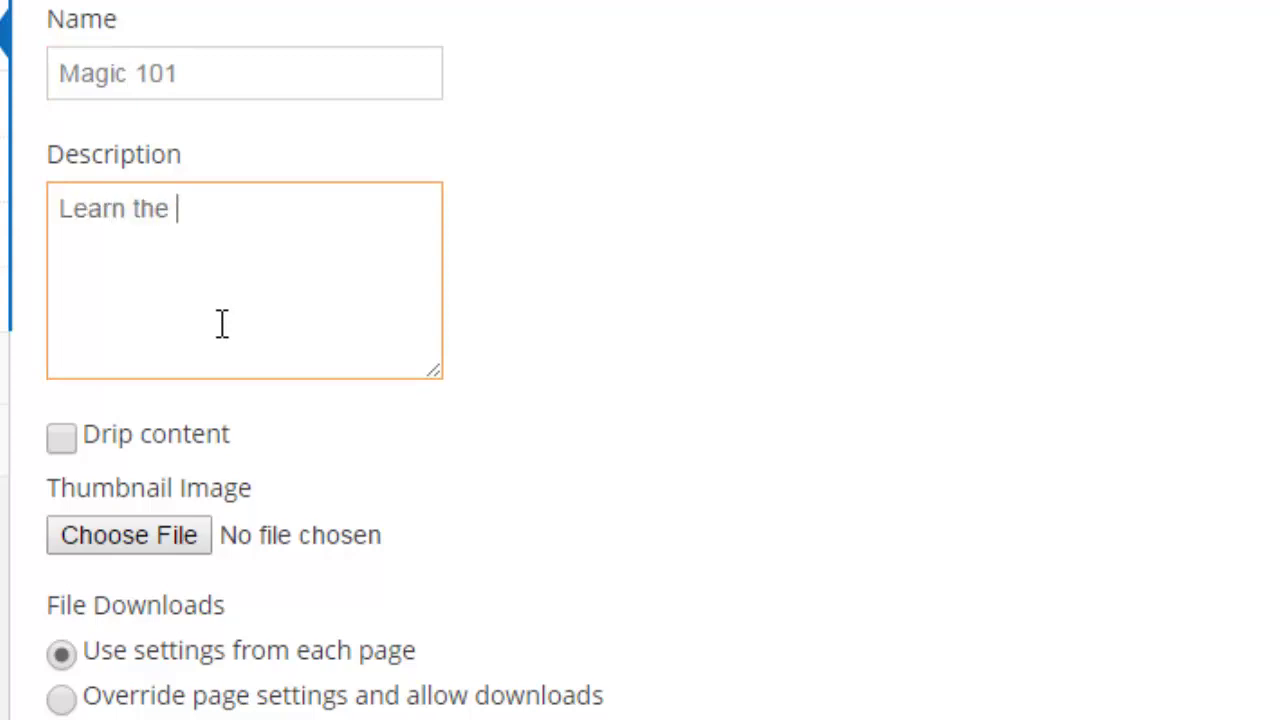
{"action": "type", "text": "gic tricks online"}
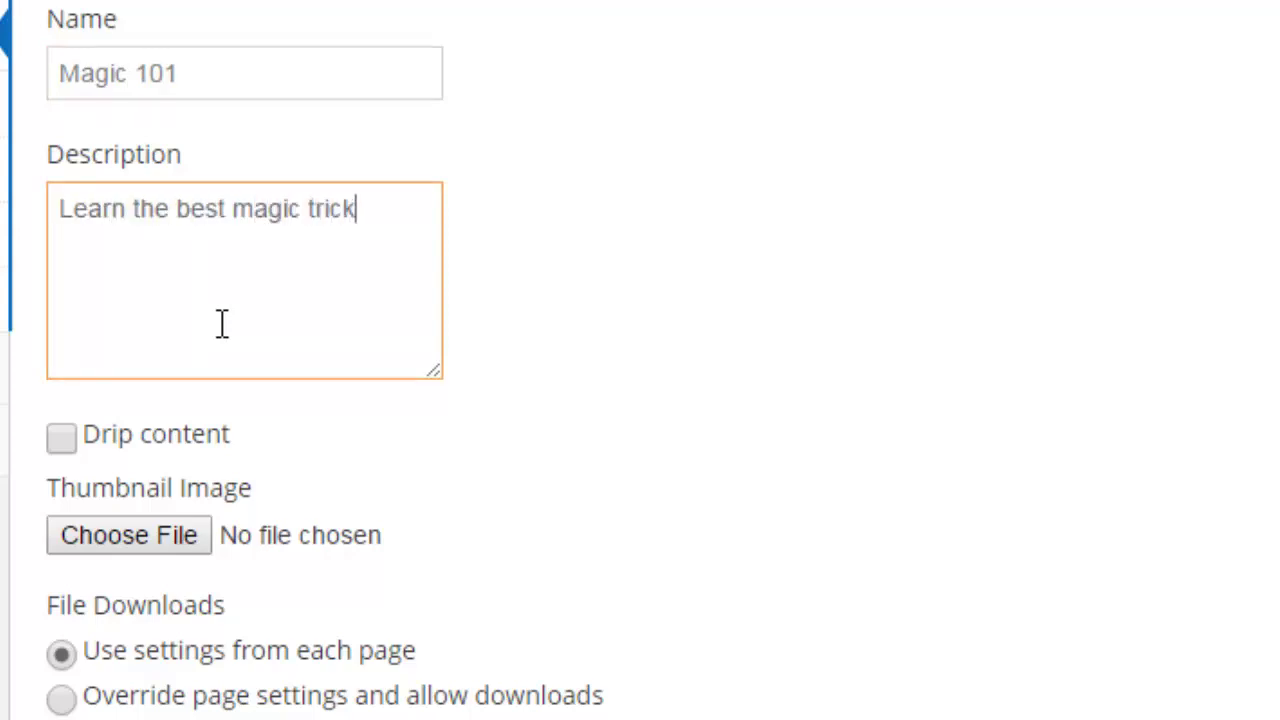
{"action": "type", "text": "s!"}
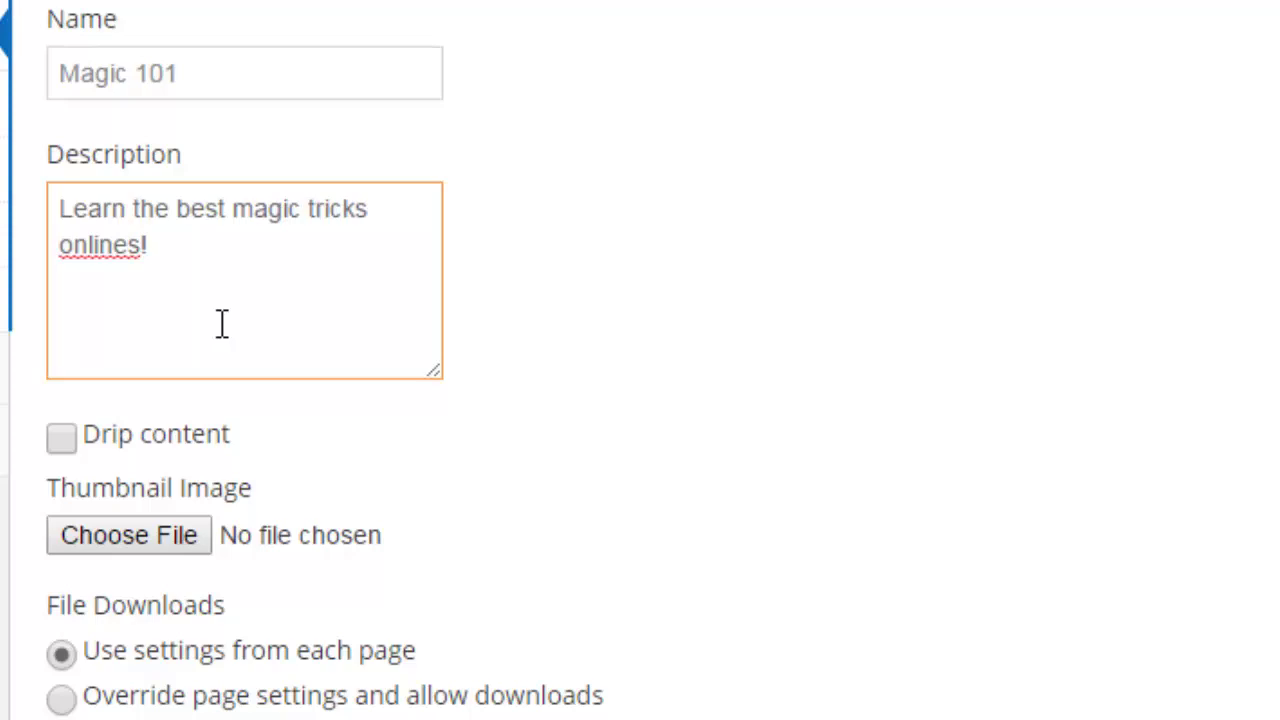
{"action": "key", "text": "BackSpace"}
{"action": "key", "text": "BackSpace"}
{"action": "type", "text": "!"}
{"action": "left_click", "coordinate": [176, 531]}
{"action": "double_click", "coordinate": [655, 55]}
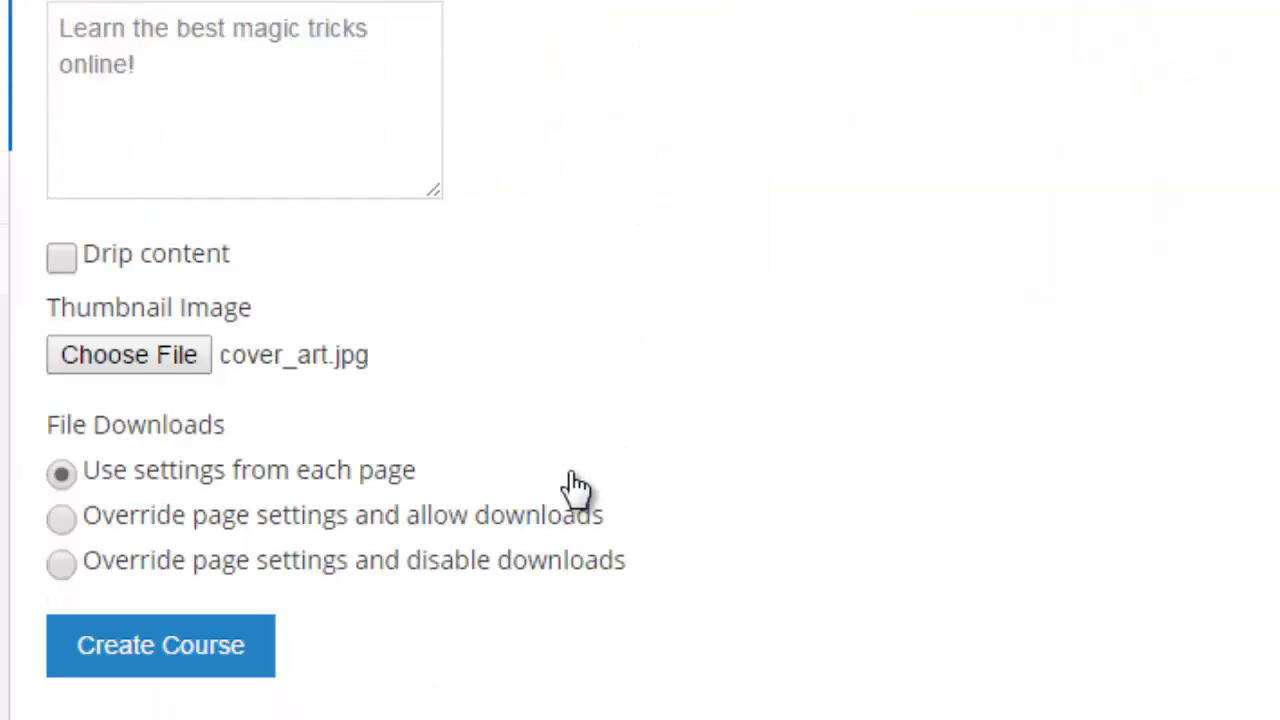
{"action": "left_click", "coordinate": [157, 637]}
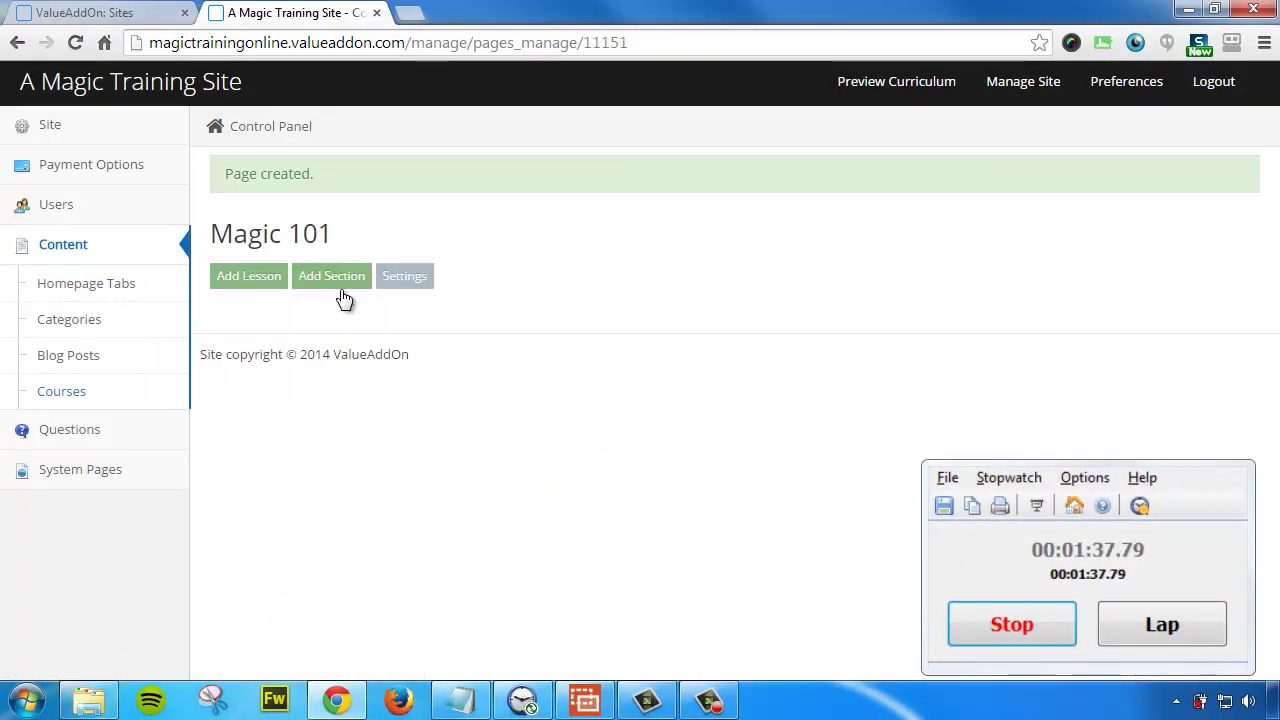
Add a section named Getting Started to Magic 101.
{"action": "left_click", "coordinate": [331, 276]}
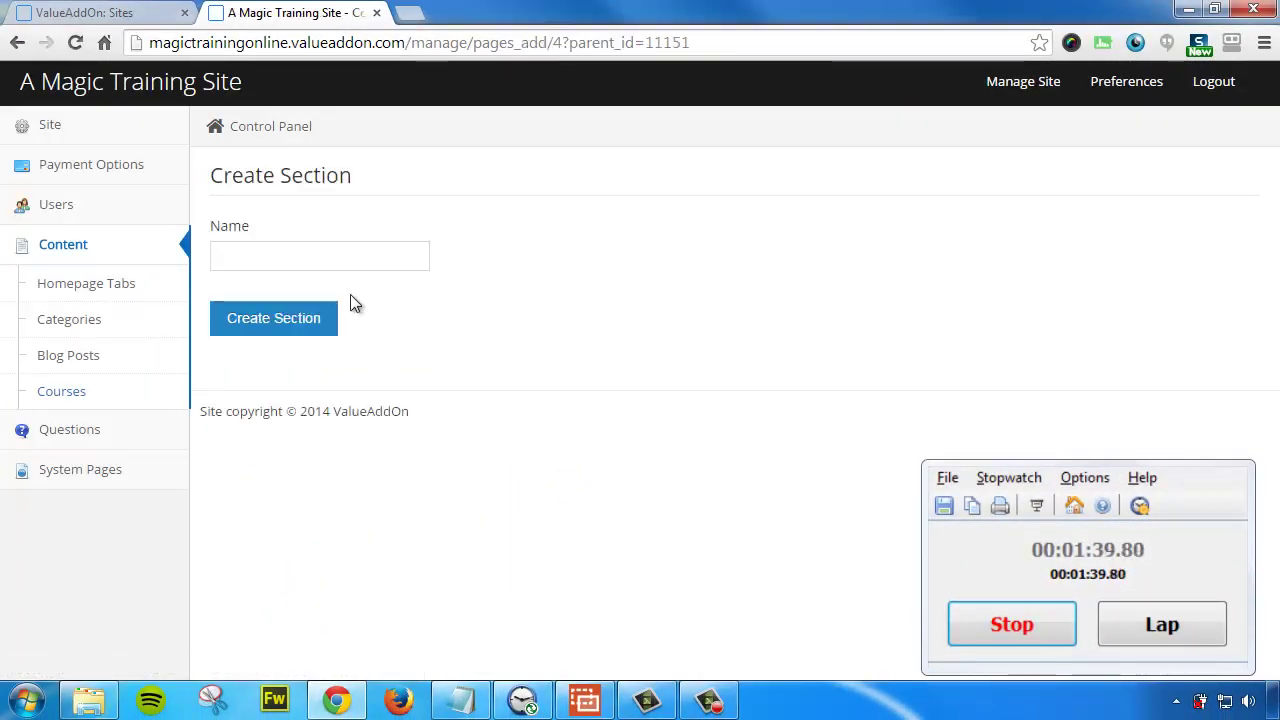
{"action": "left_click", "coordinate": [330, 260]}
{"action": "type", "text": "Getting "}
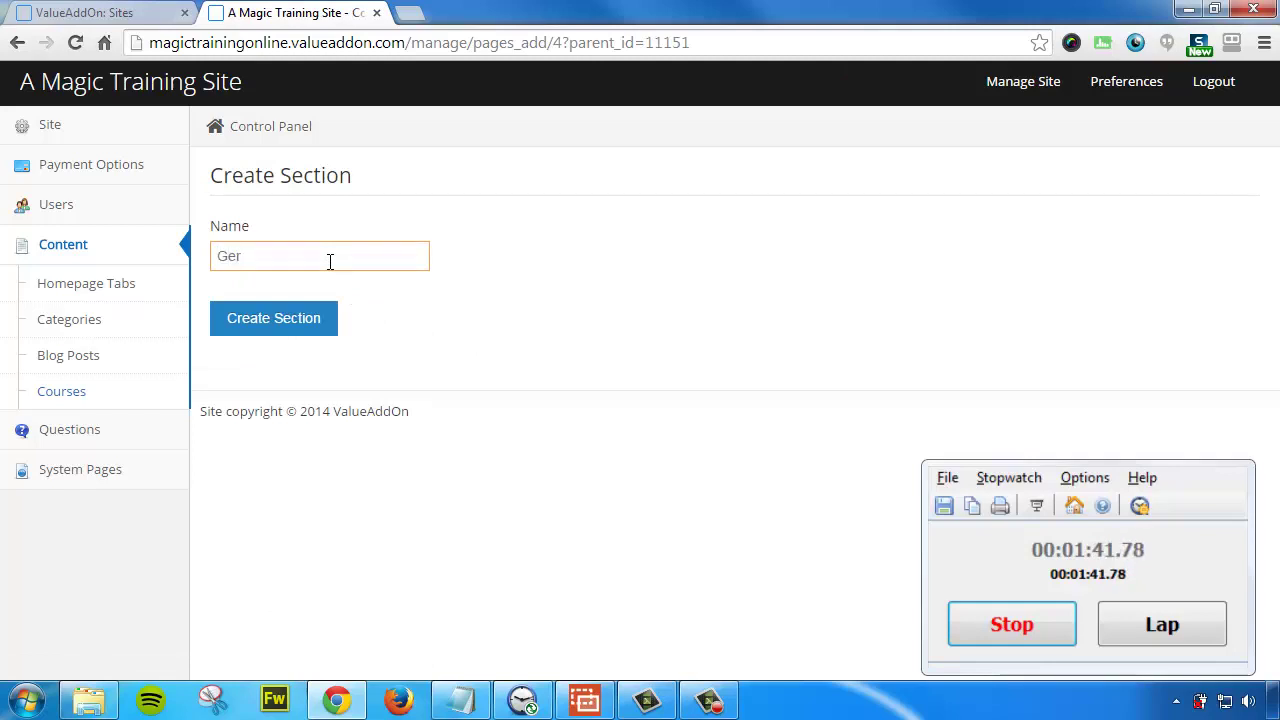
{"action": "type", "text": "Started"}
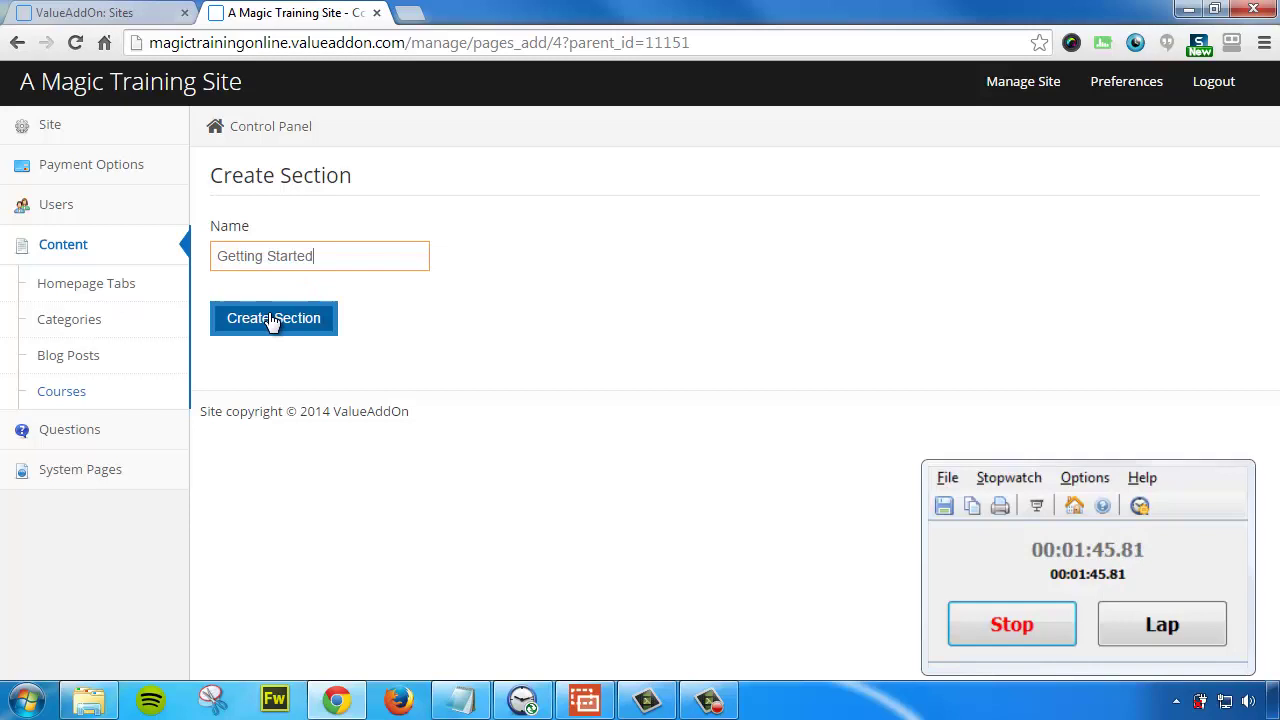
{"action": "left_click", "coordinate": [276, 318]}
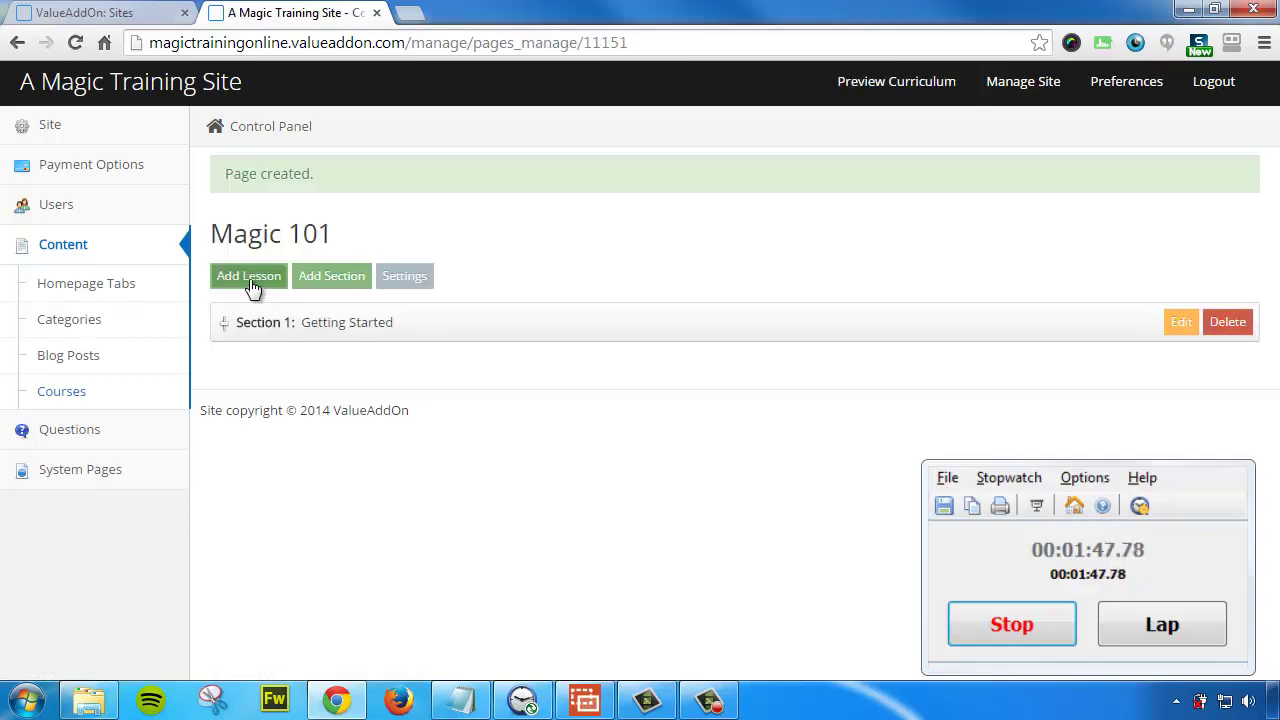
Start a Video lesson titled Card Trick with summary 'Learn how to do a great card trick'.
{"action": "left_click", "coordinate": [358, 286]}
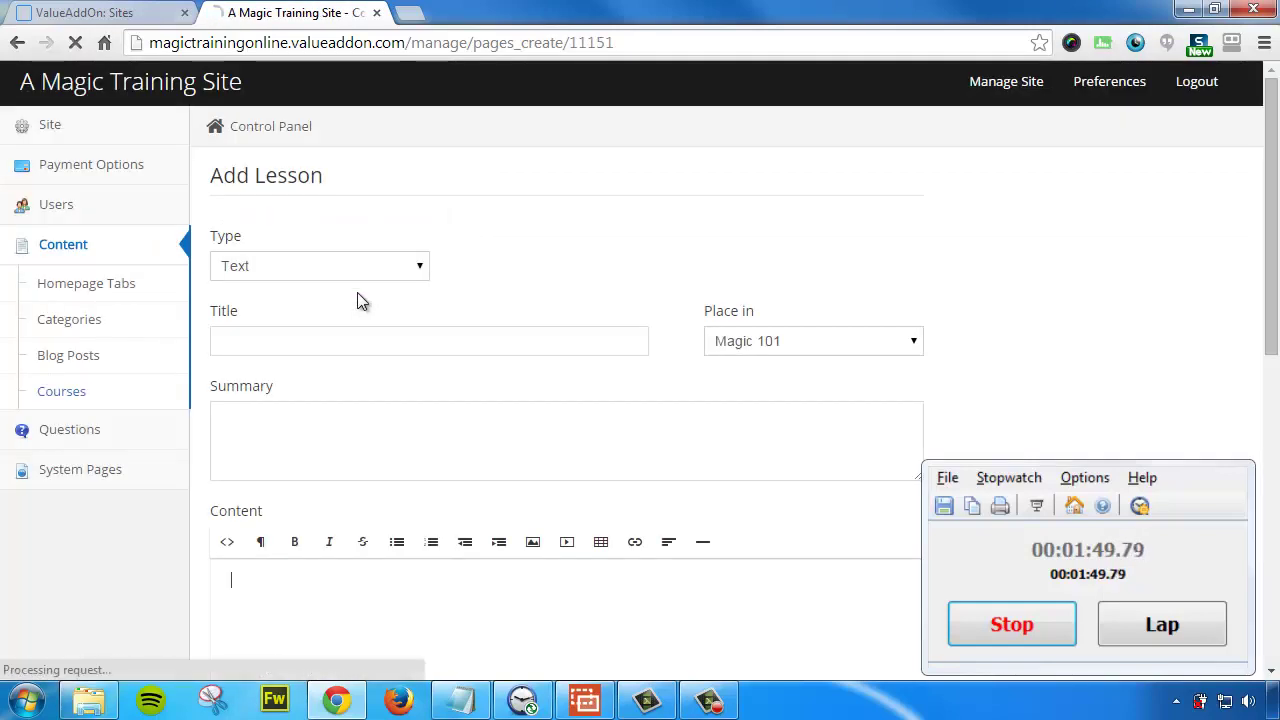
{"action": "left_click", "coordinate": [302, 265]}
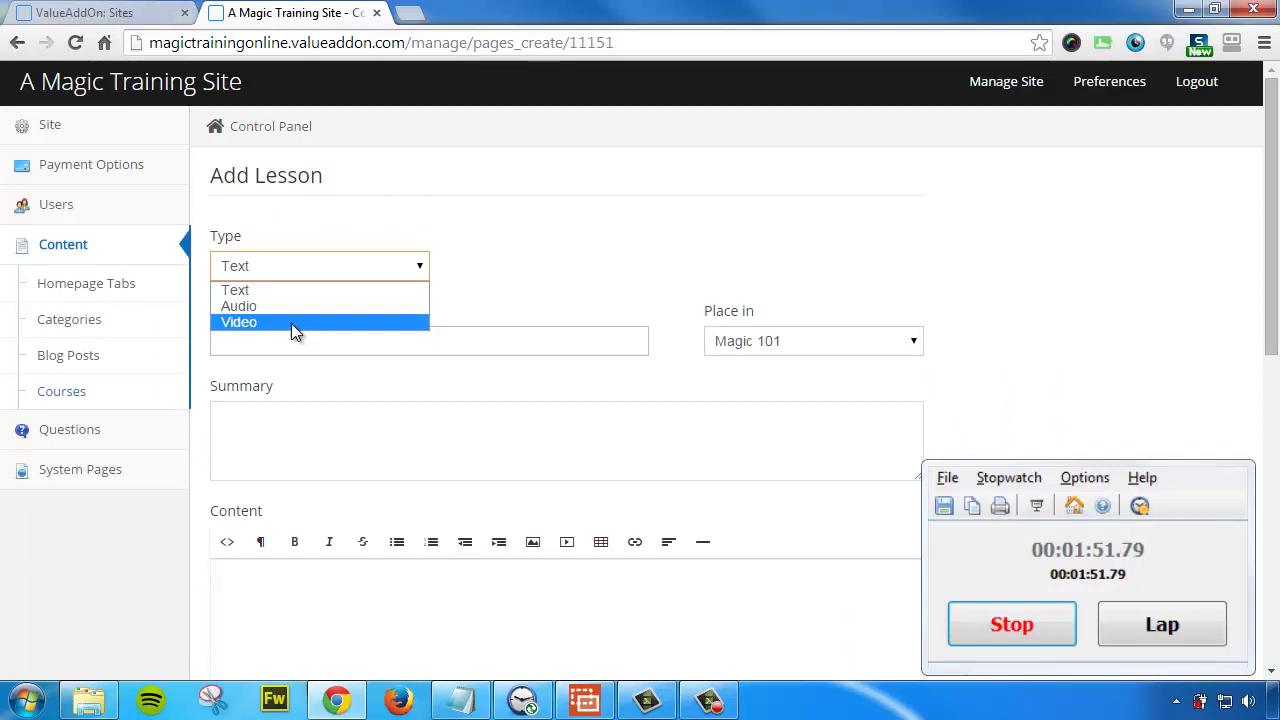
{"action": "left_click", "coordinate": [291, 323]}
{"action": "left_click", "coordinate": [315, 349]}
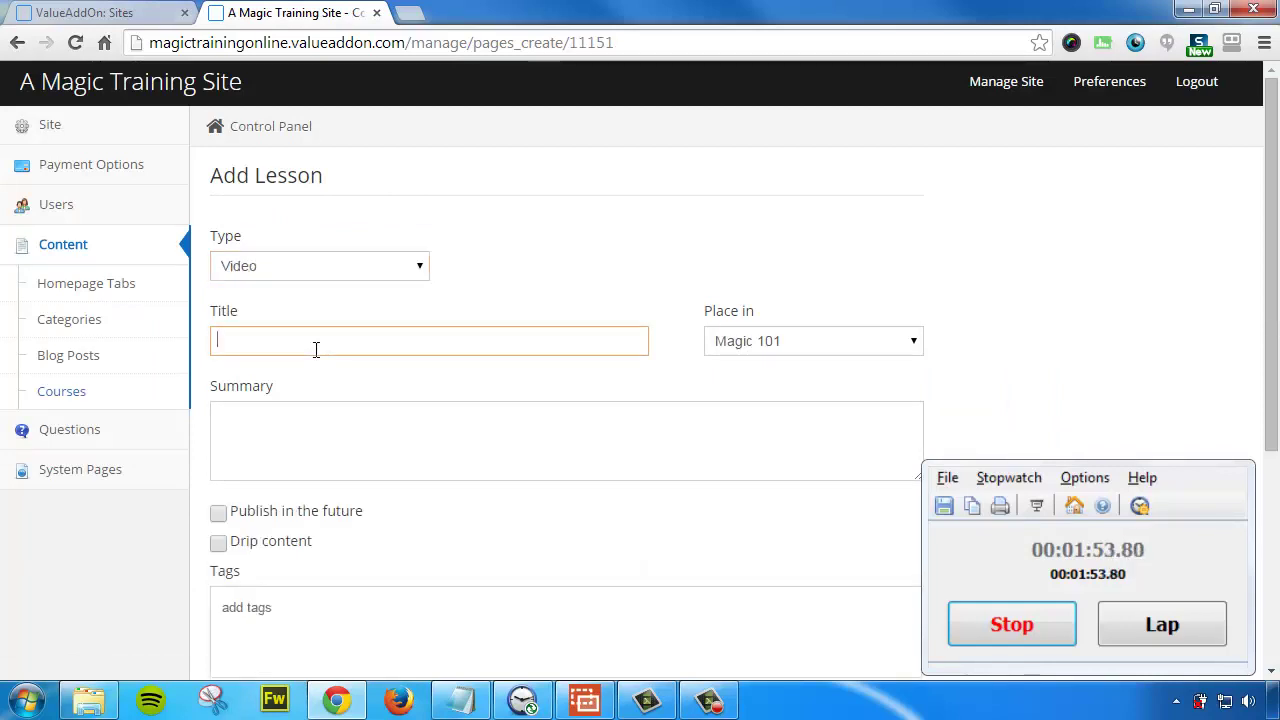
{"action": "type", "text": "ard Trick"}
{"action": "key", "text": "Tab"}
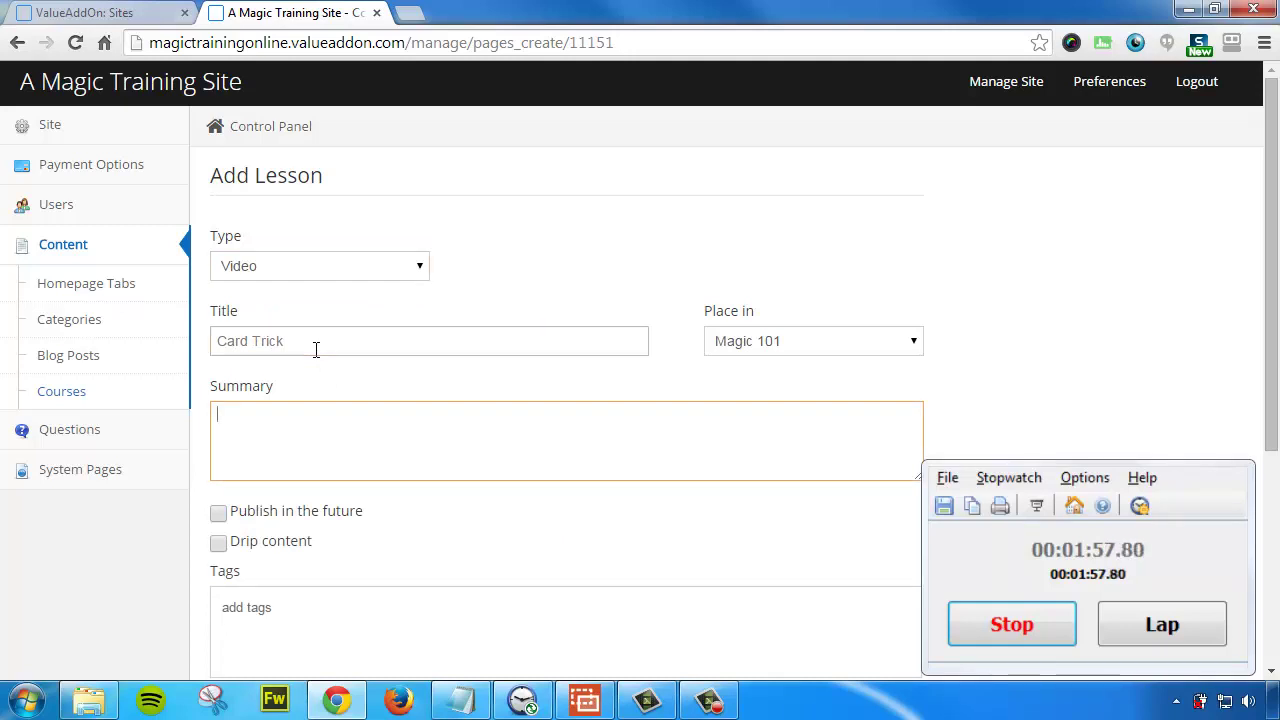
{"action": "type", "text": "Learn how to do a"}
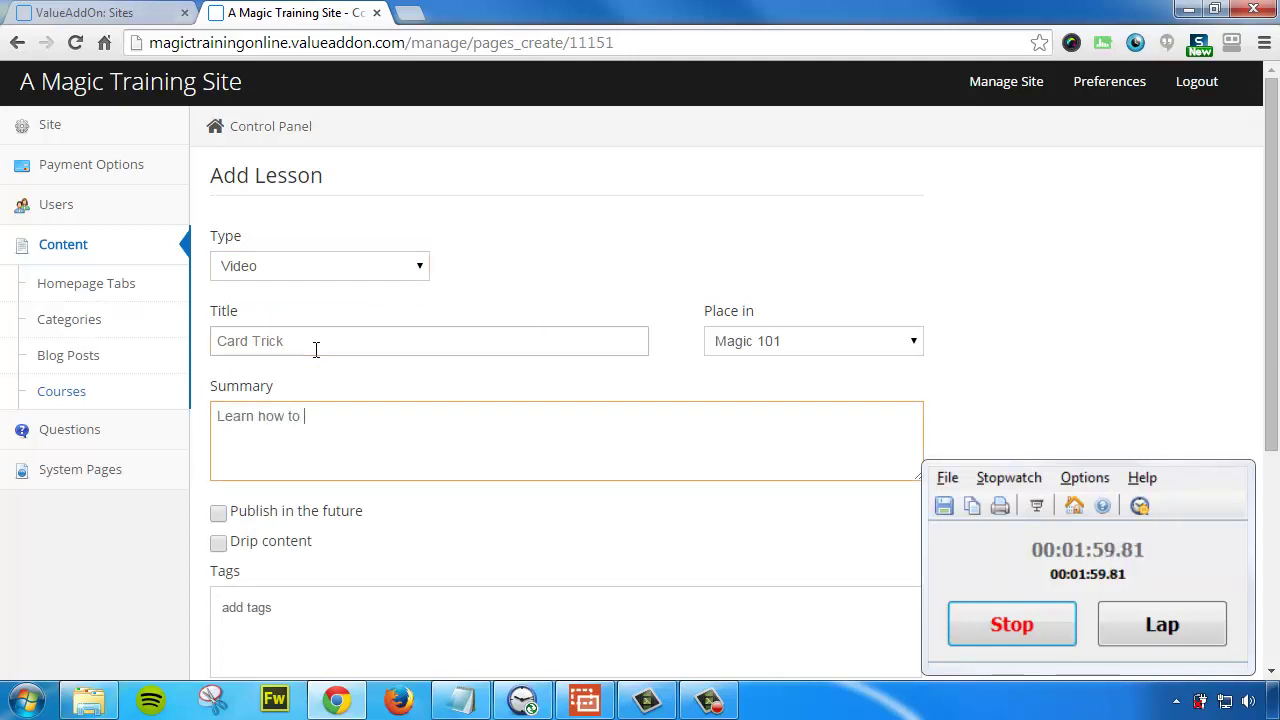
{"action": "type", "text": " great card trick!"}
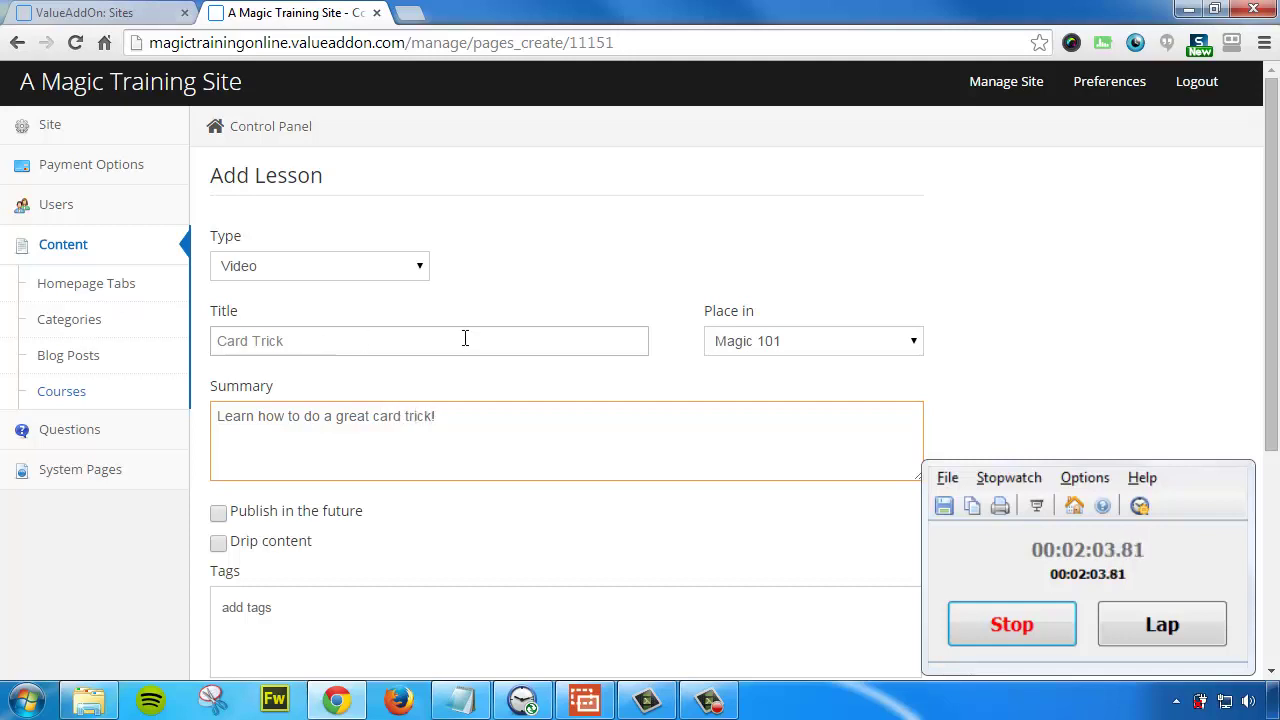
Upload 1card_trick.mp4 as the lesson video and publish the Card Trick lesson.
{"action": "scroll", "coordinate": [475, 343], "scroll_direction": "down", "scroll_amount": 2}
{"action": "left_click", "coordinate": [866, 510]}
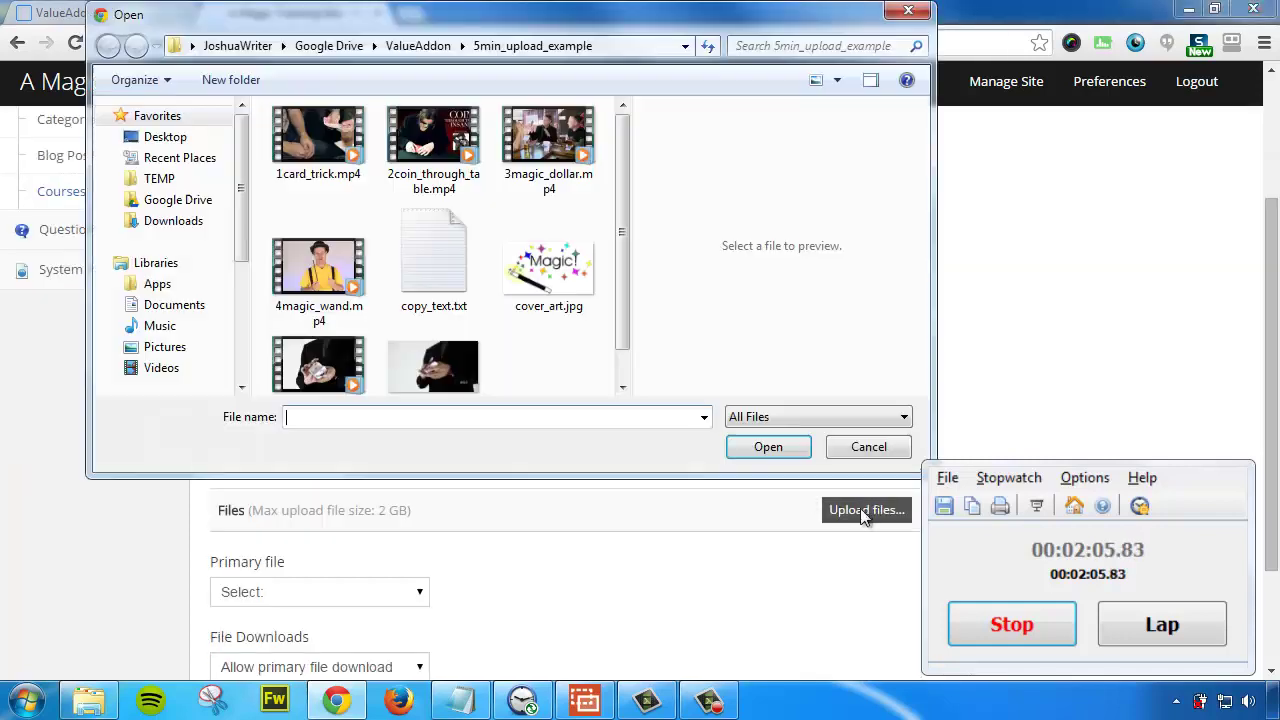
{"action": "double_click", "coordinate": [320, 140]}
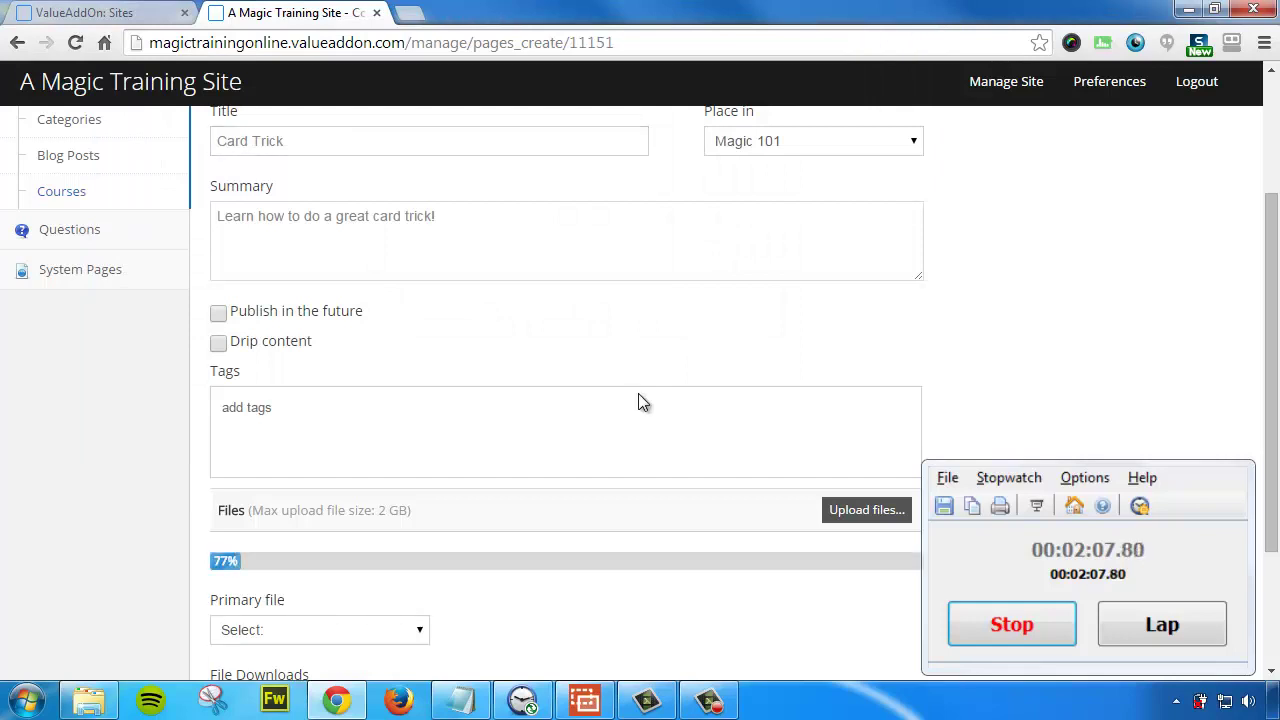
{"action": "scroll", "coordinate": [640, 395], "scroll_direction": "down", "scroll_amount": 3}
{"action": "left_click", "coordinate": [264, 570]}
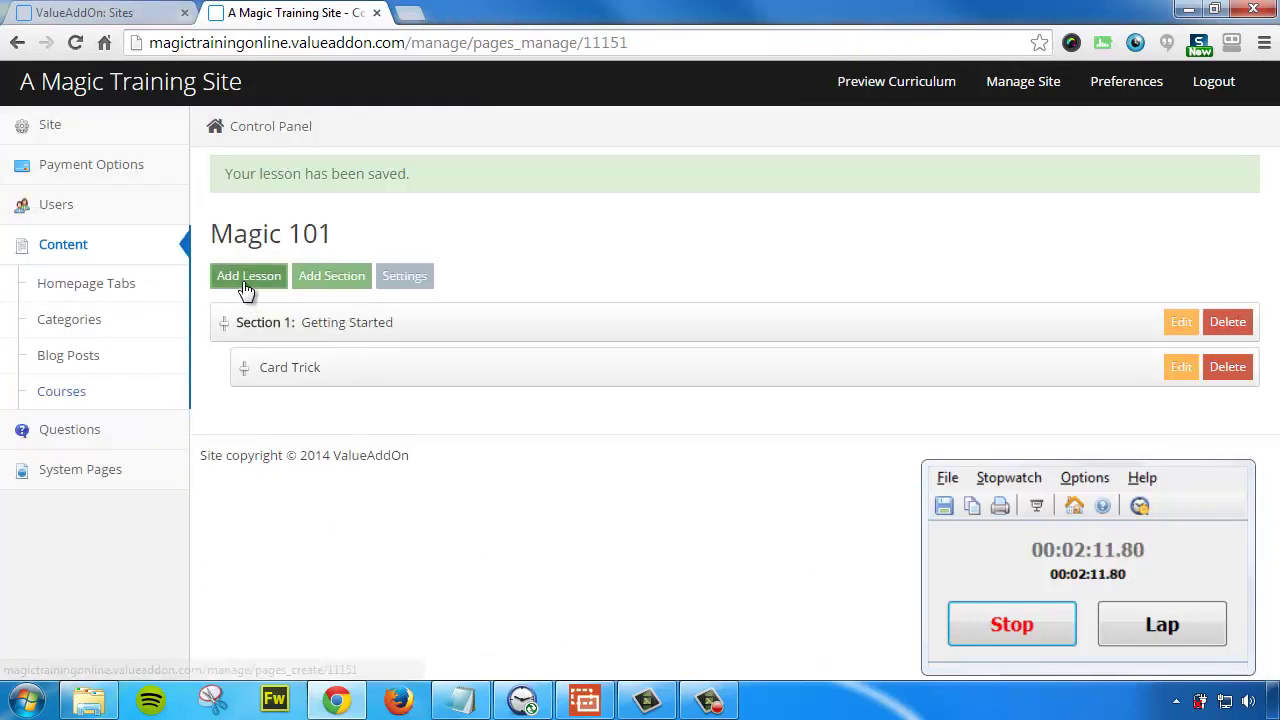
Start a Video lesson titled 'Coin Through The Table Trick', fixing the misspelled 'Throuh'.
{"action": "left_click", "coordinate": [248, 276]}
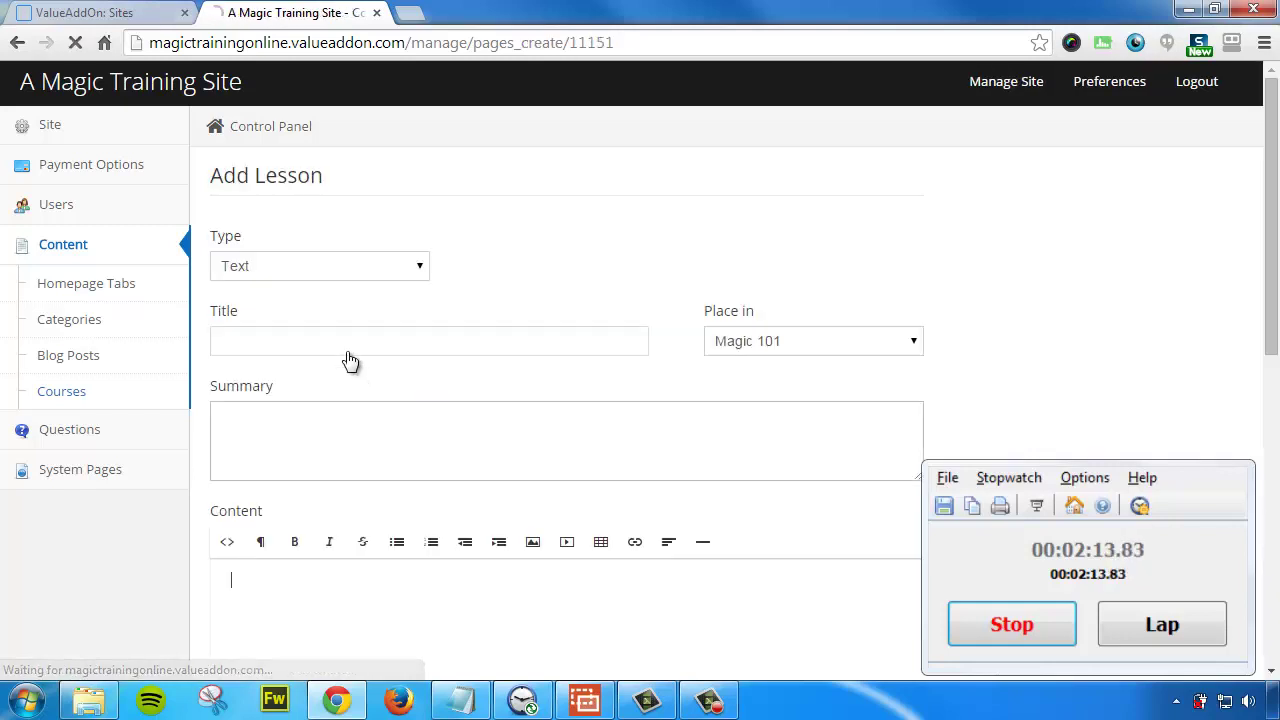
{"action": "left_click", "coordinate": [330, 268]}
{"action": "left_click", "coordinate": [300, 322]}
{"action": "left_click", "coordinate": [300, 346]}
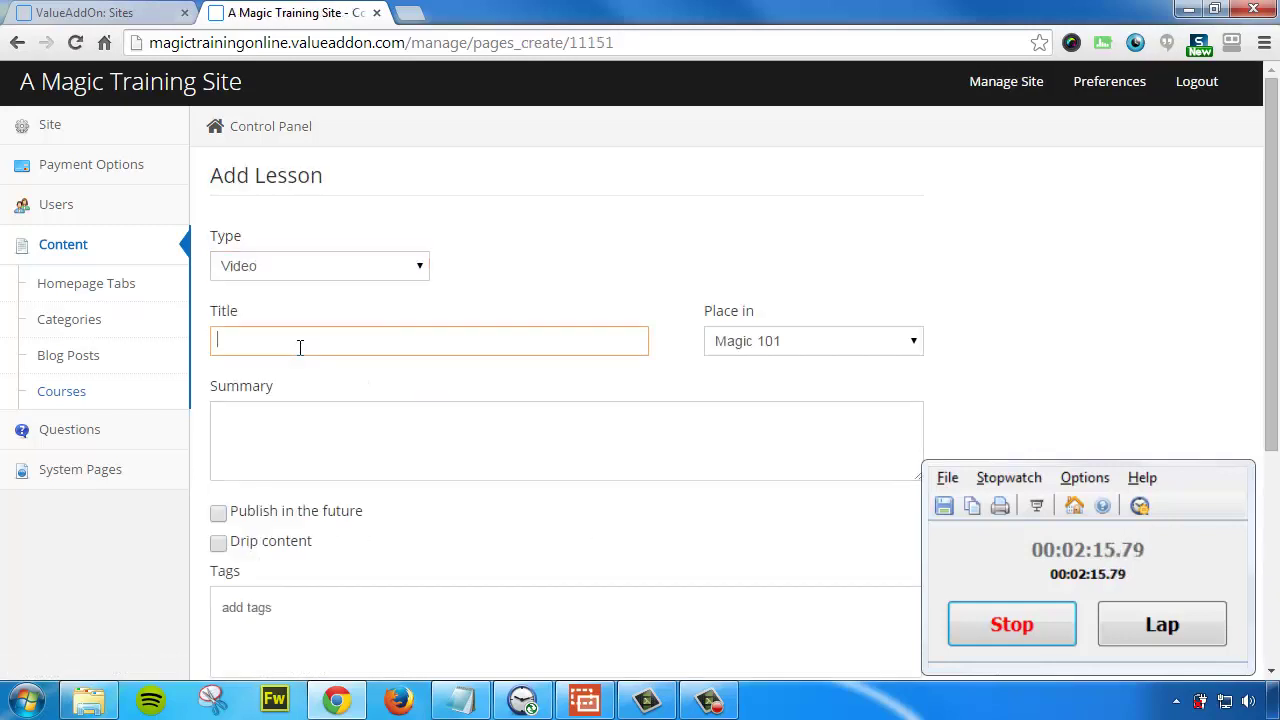
{"action": "type", "text": "Coin "}
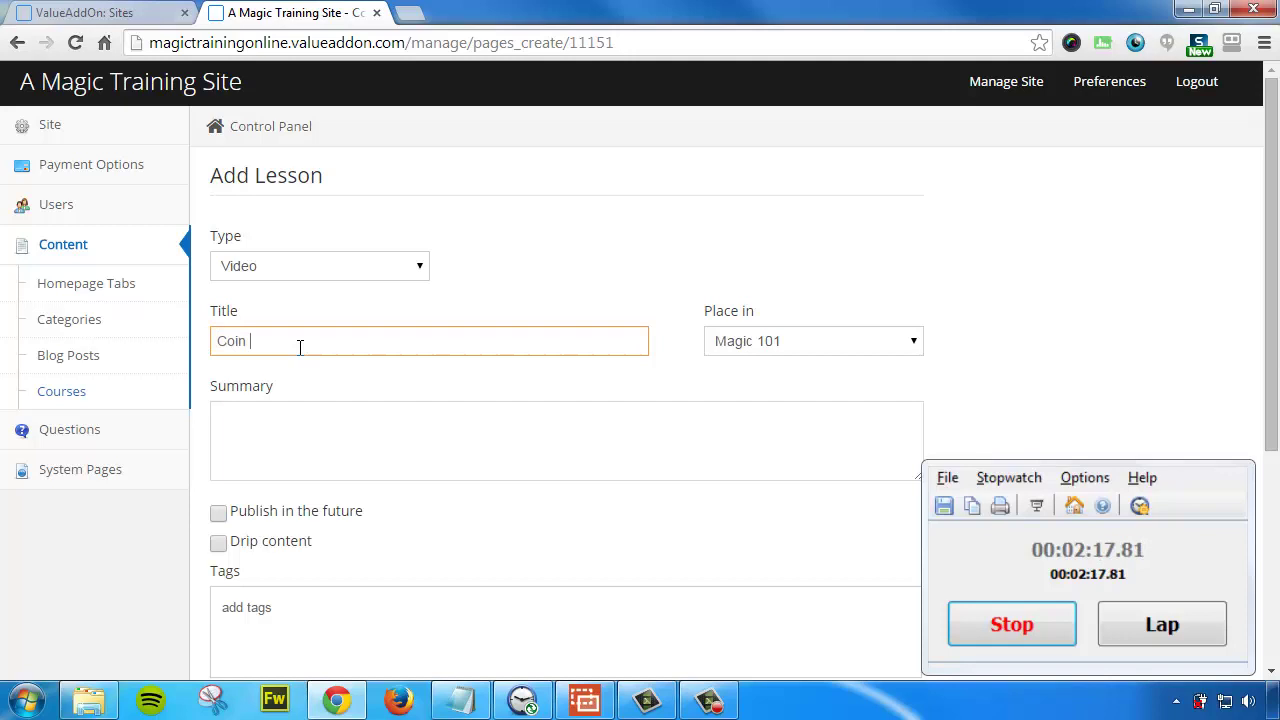
{"action": "type", "text": "Throuh "}
{"action": "type", "text": "The Table Trick"}
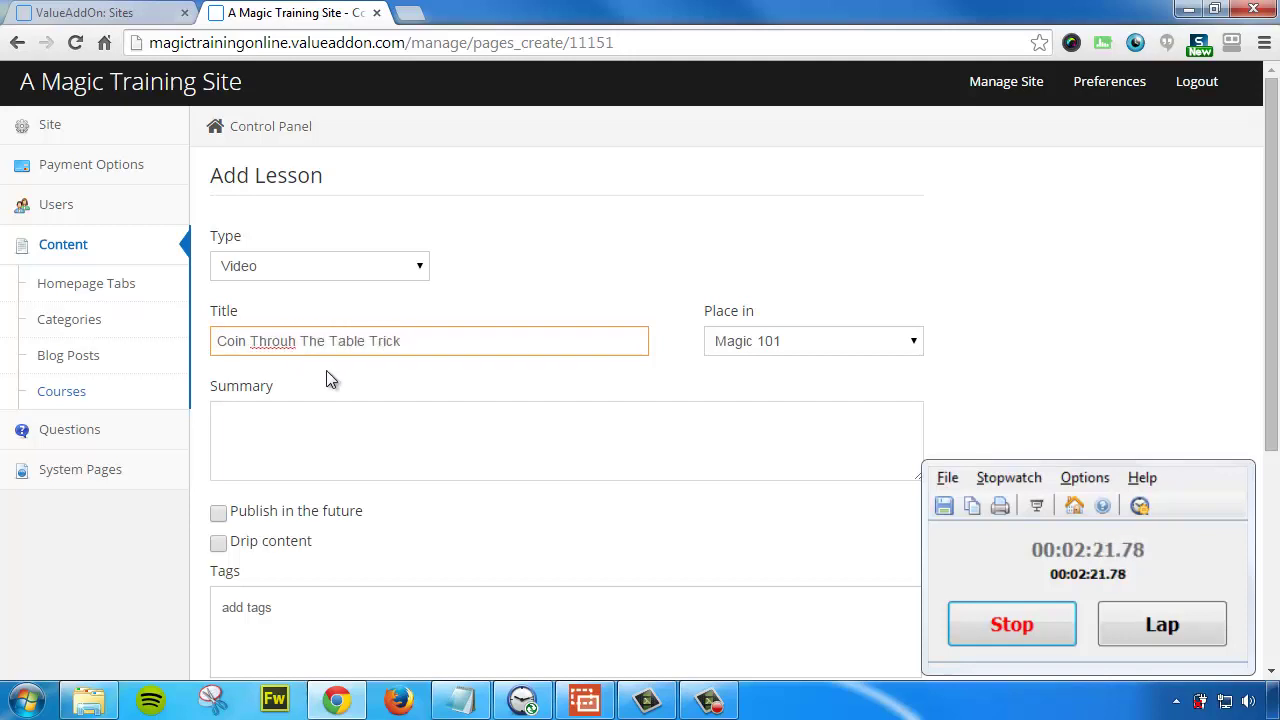
{"action": "right_click", "coordinate": [260, 345]}
{"action": "left_click", "coordinate": [300, 220]}
Add the lesson summary, upload 2coin_through_table.mp4, and publish the lesson.
{"action": "left_click", "coordinate": [268, 428]}
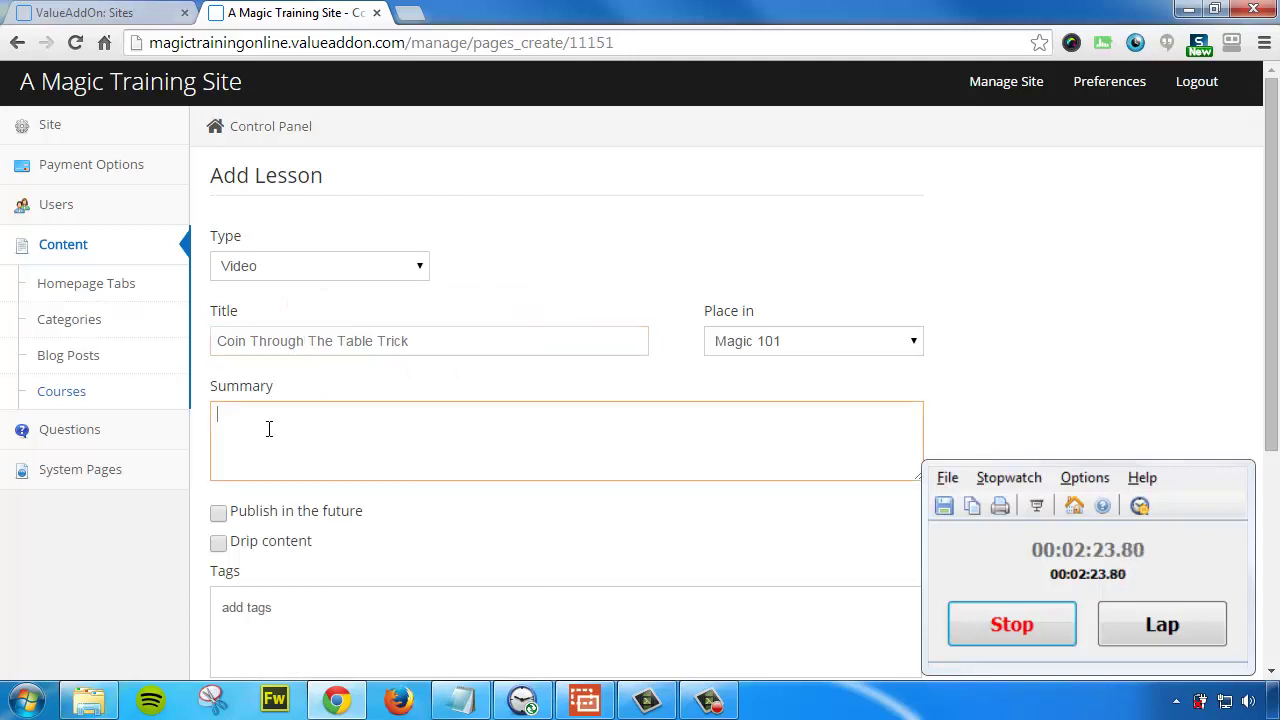
{"action": "type", "text": "earnhow t"}
{"action": "type", "text": "put a could"}
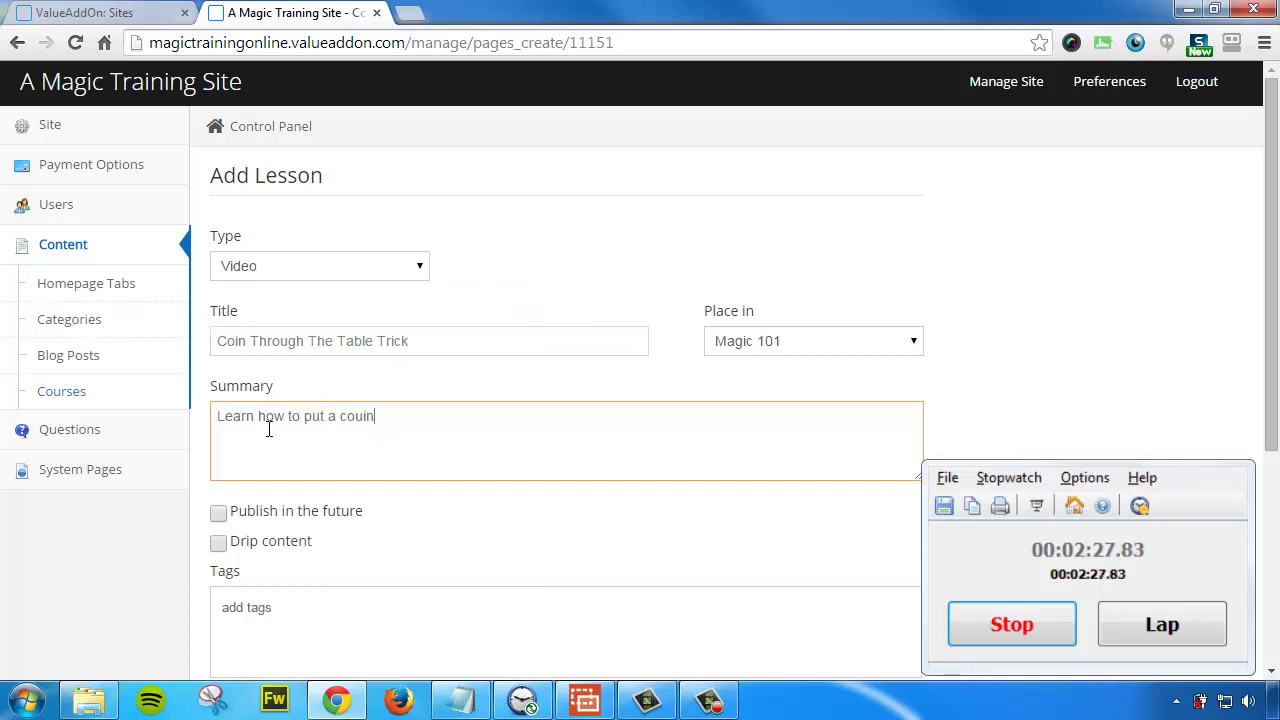
{"action": "key", "text": "BackSpace"}
{"action": "key", "text": "BackSpace"}
{"action": "type", "text": "n through the table."}
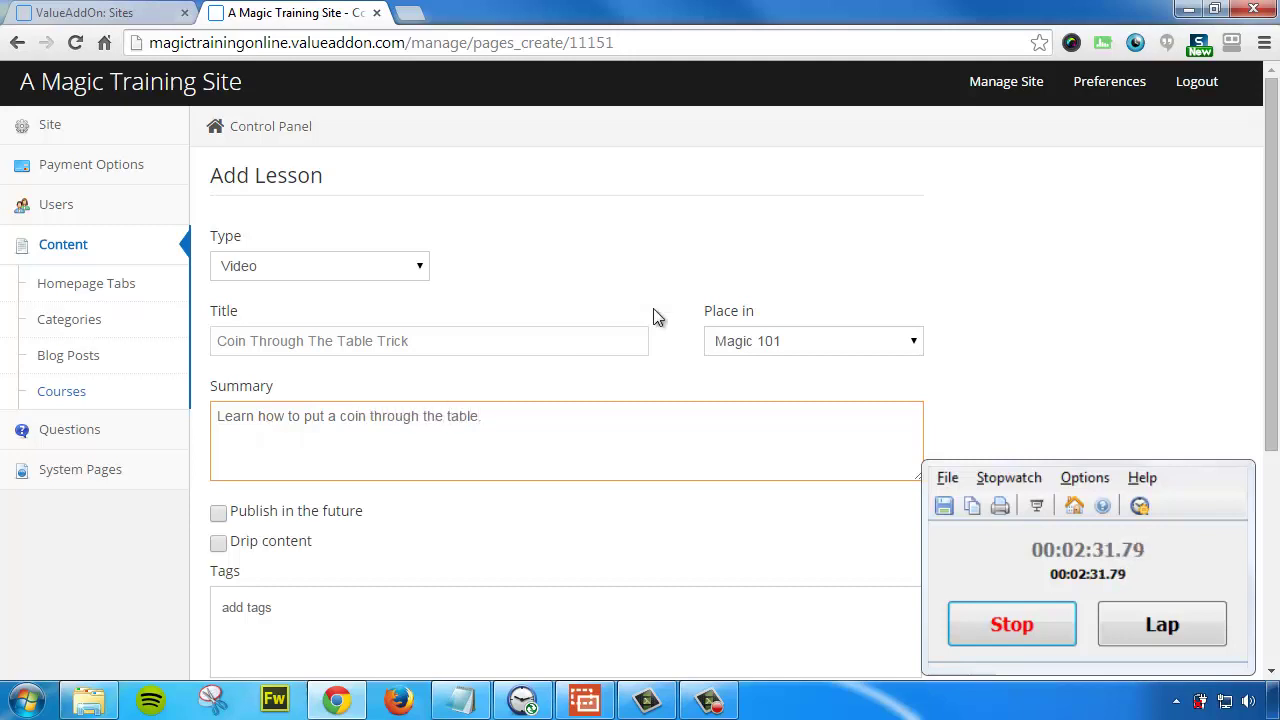
{"action": "scroll", "coordinate": [658, 280], "scroll_direction": "down", "scroll_amount": 3}
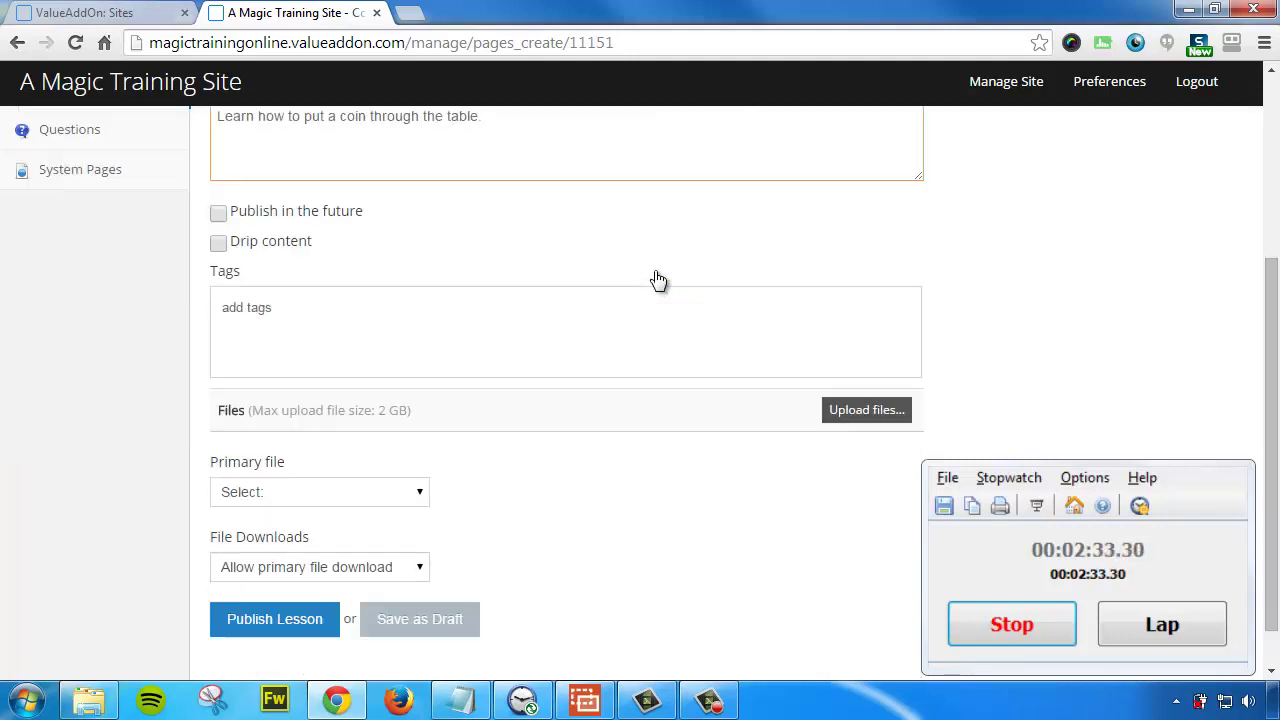
{"action": "left_click", "coordinate": [893, 412]}
{"action": "left_click", "coordinate": [473, 160]}
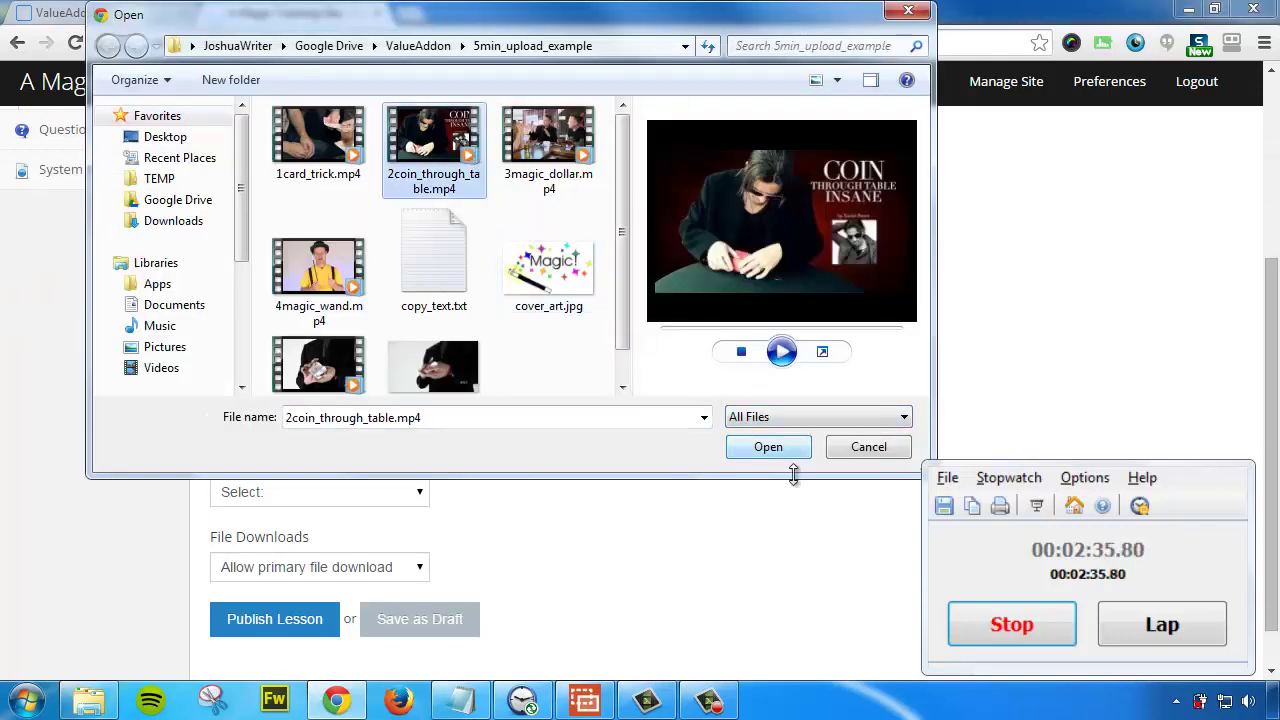
{"action": "left_click", "coordinate": [776, 453]}
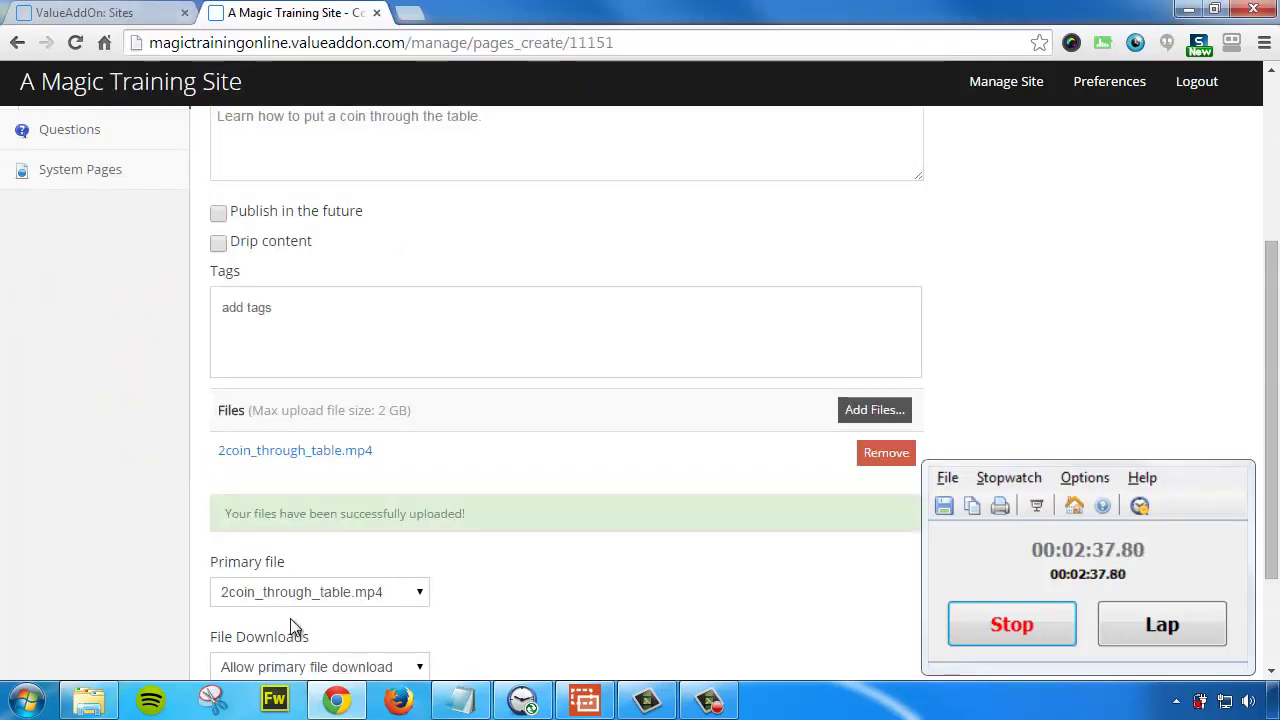
{"action": "scroll", "coordinate": [257, 590], "scroll_direction": "down", "scroll_amount": 2}
{"action": "left_click", "coordinate": [257, 572]}
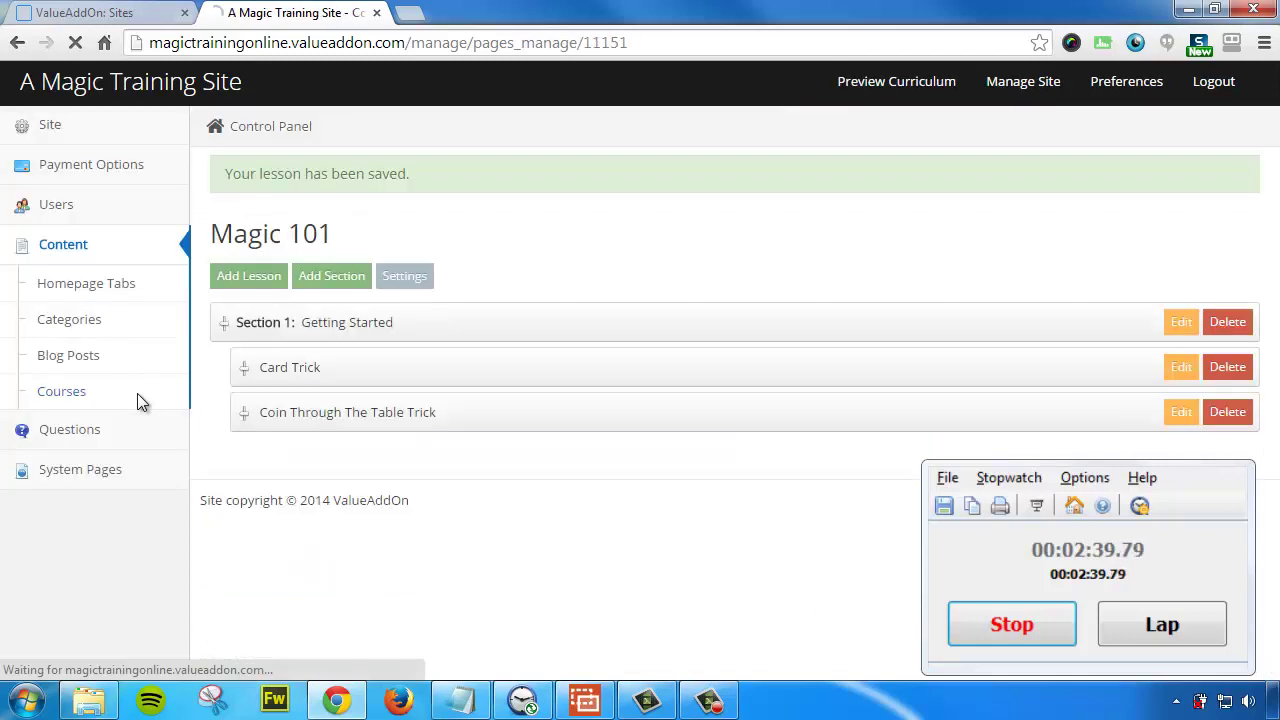
Start a Video lesson titled Magic Dollar Trick with its summary, correcting 'dolar' to 'dollar'.
{"action": "left_click", "coordinate": [262, 275]}
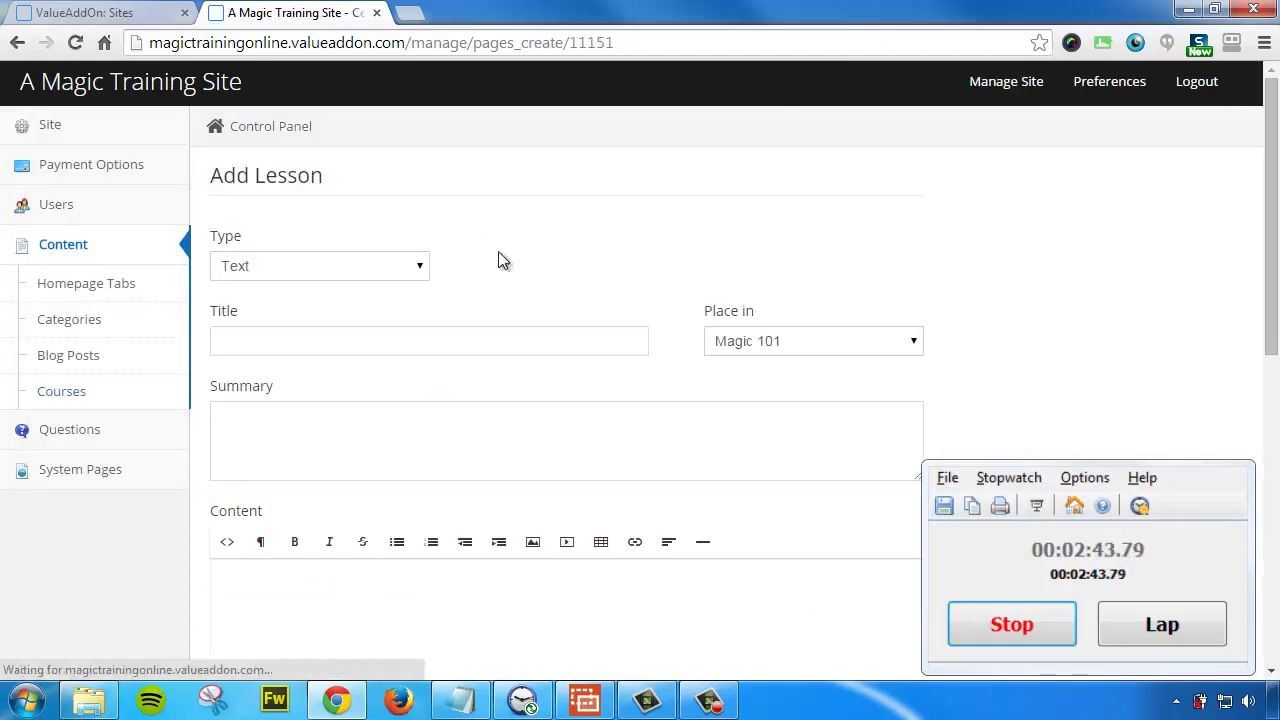
{"action": "left_click", "coordinate": [337, 267]}
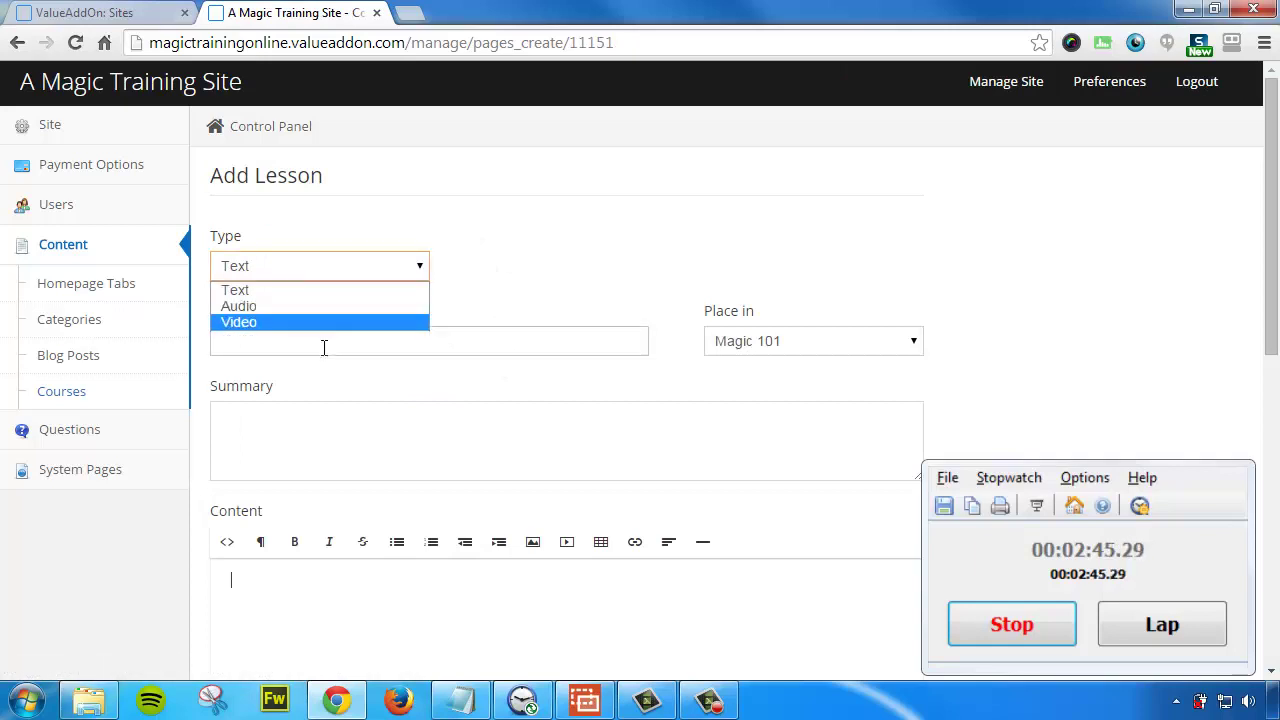
{"action": "left_click", "coordinate": [274, 322]}
{"action": "left_click", "coordinate": [270, 347]}
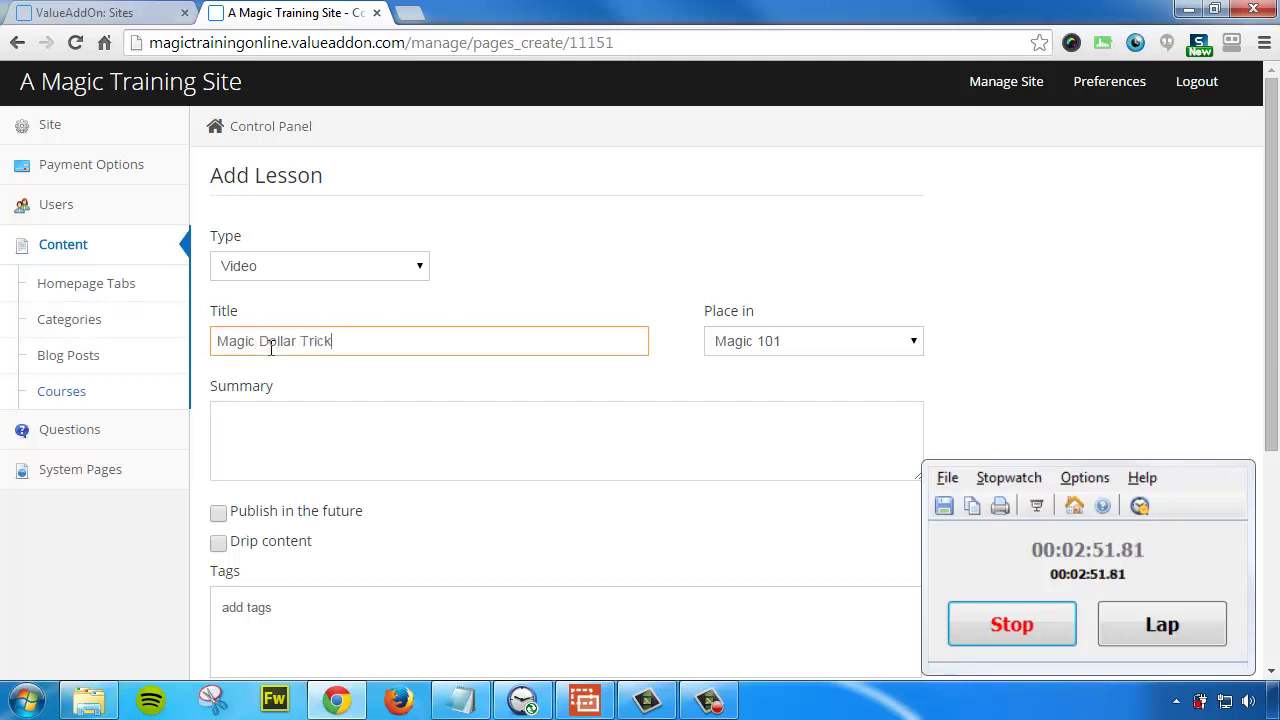
{"action": "key", "text": "Tab"}
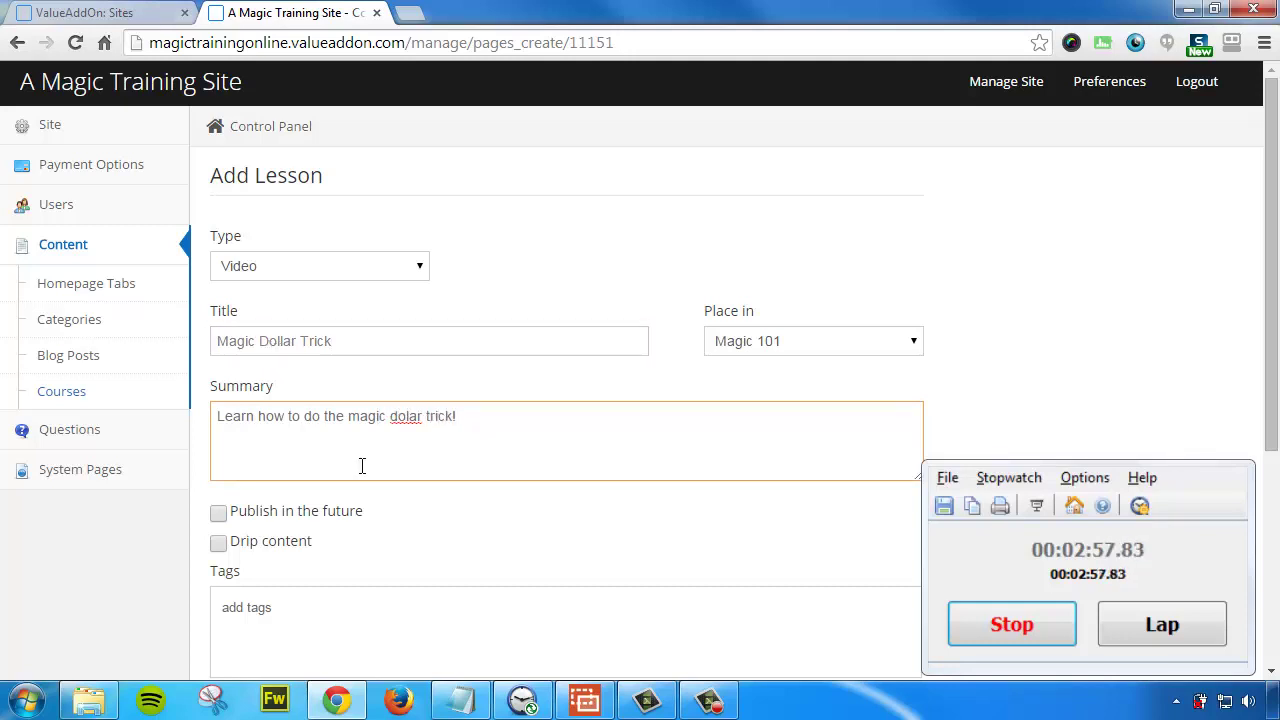
{"action": "right_click", "coordinate": [407, 425]}
{"action": "left_click", "coordinate": [560, 157]}
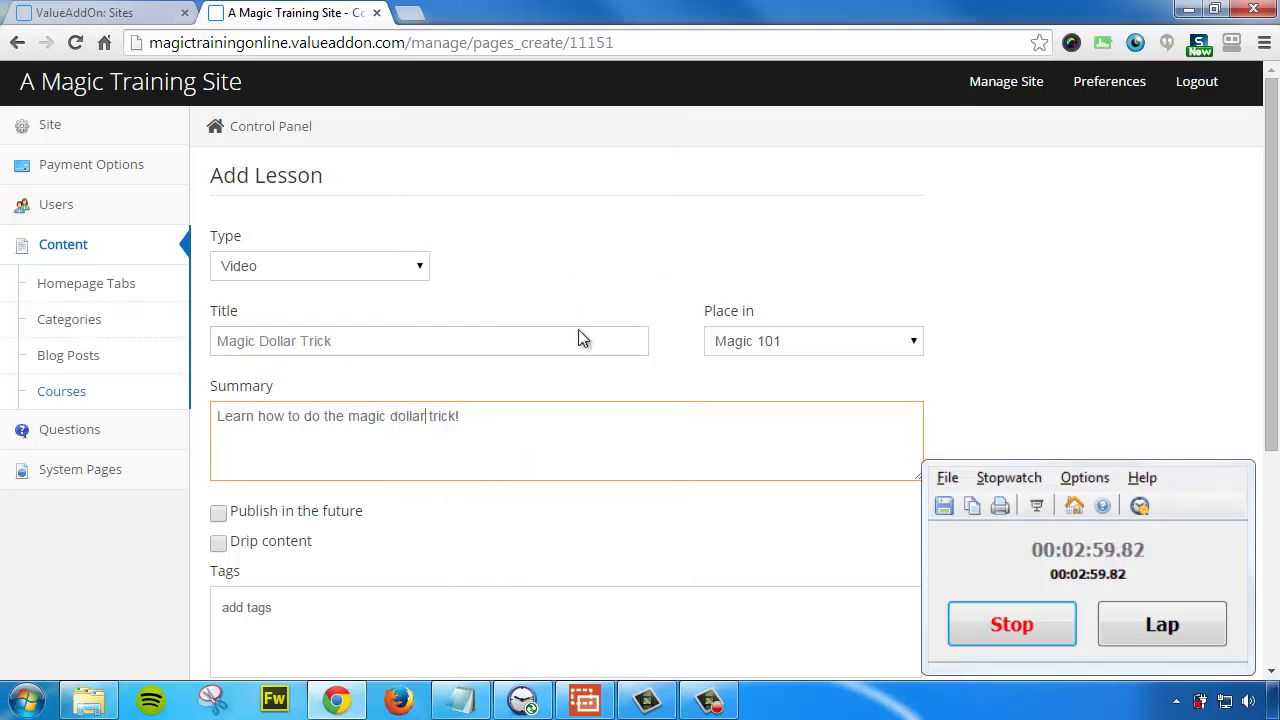
Upload 3magic_dollar.mp4 as the lesson video and publish the Magic Dollar Trick lesson.
{"action": "scroll", "coordinate": [890, 410], "scroll_direction": "down", "scroll_amount": 3}
{"action": "left_click", "coordinate": [866, 408]}
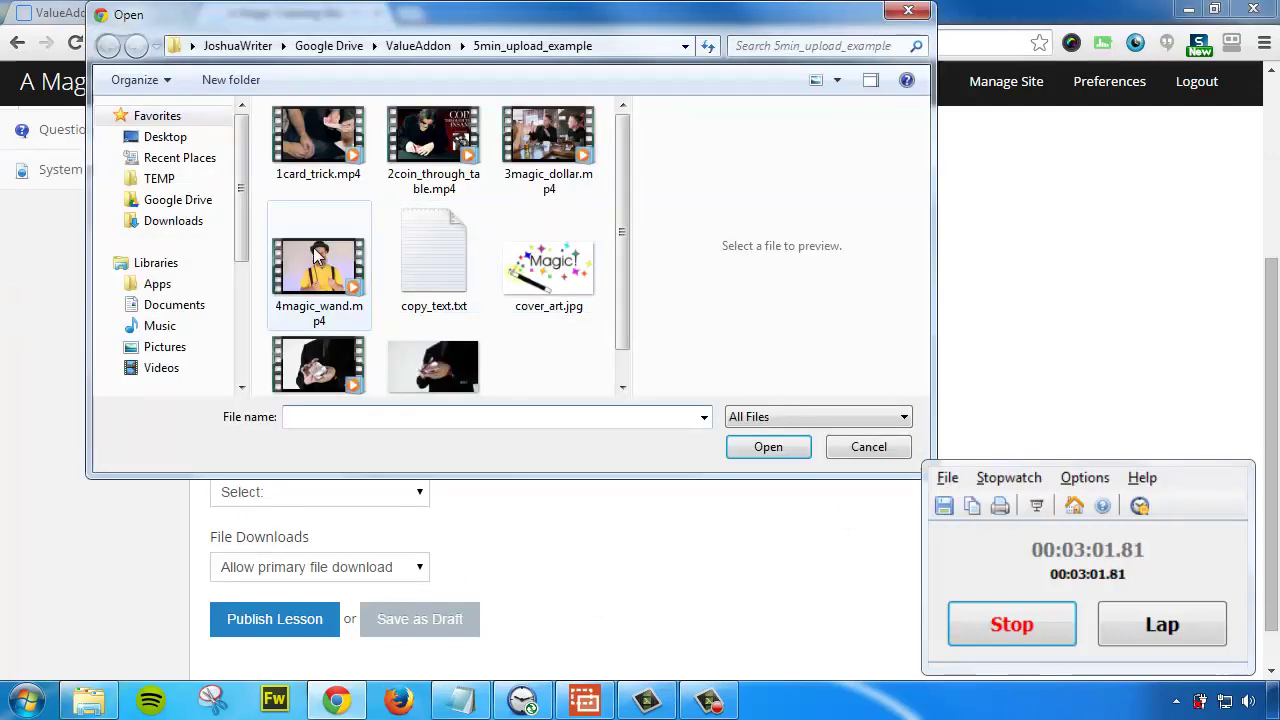
{"action": "left_click", "coordinate": [548, 140]}
{"action": "left_click", "coordinate": [768, 447]}
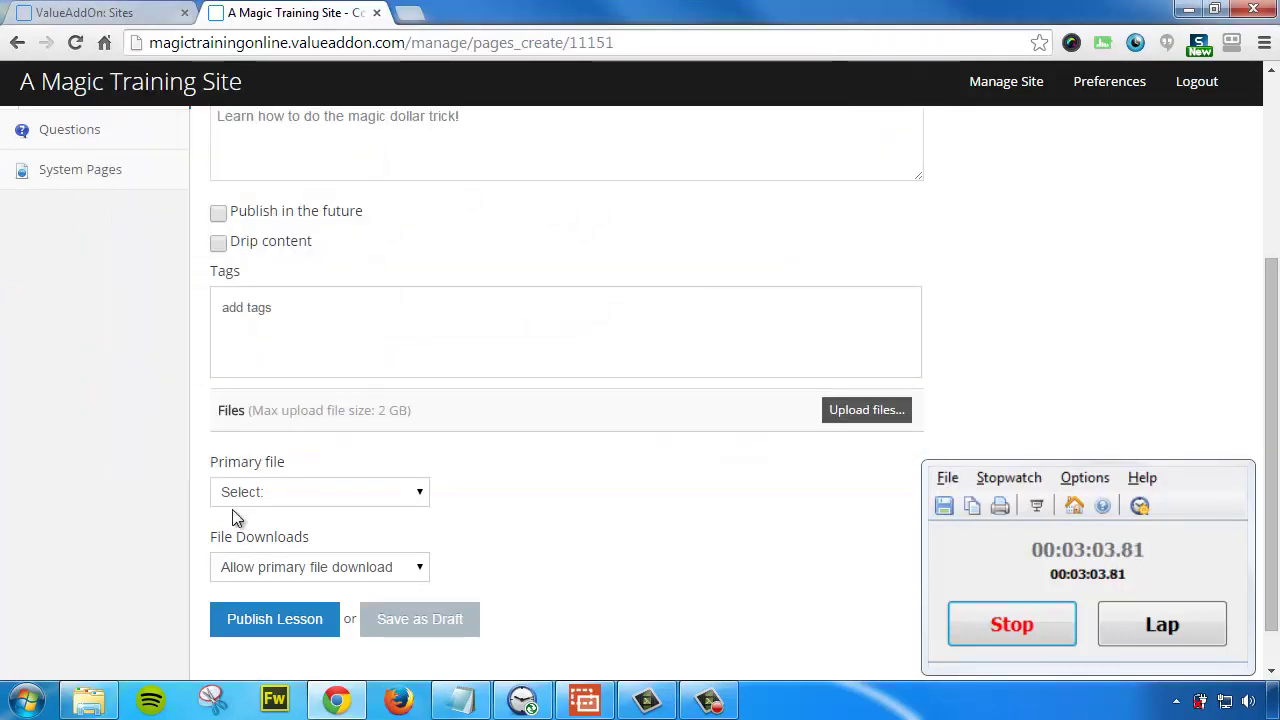
{"action": "scroll", "coordinate": [242, 473], "scroll_direction": "down", "scroll_amount": 2}
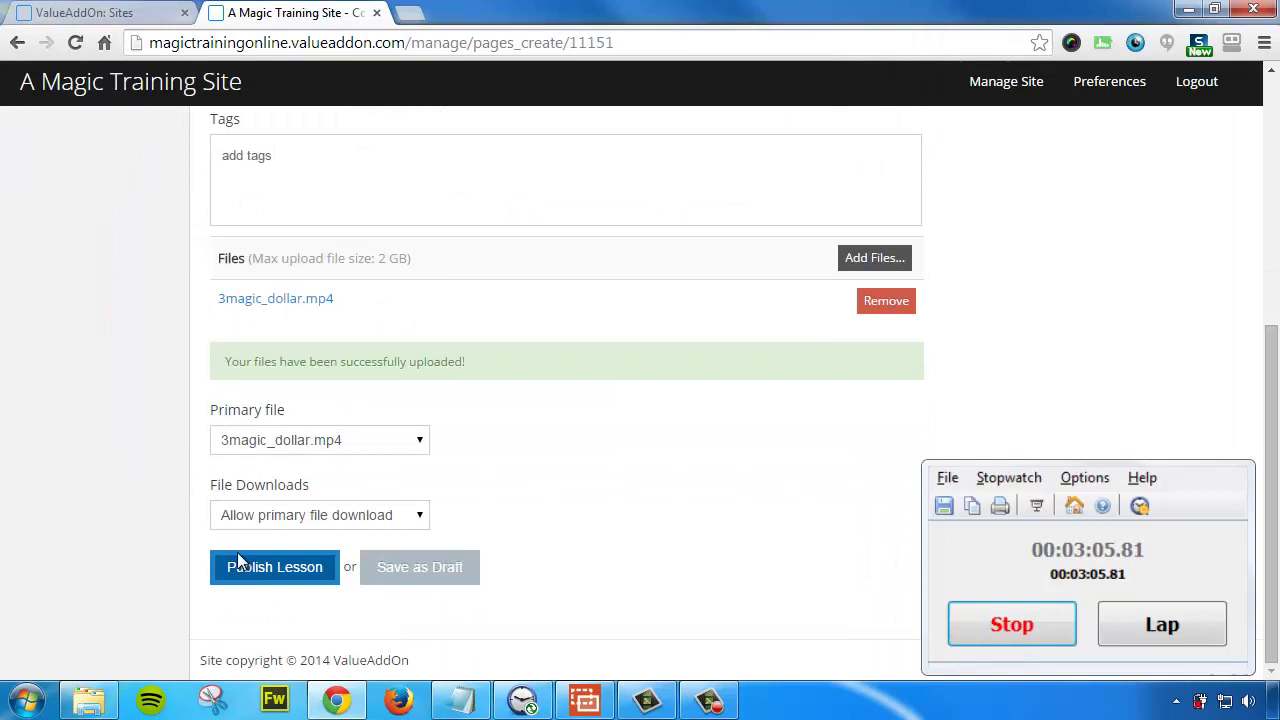
{"action": "left_click", "coordinate": [255, 568]}
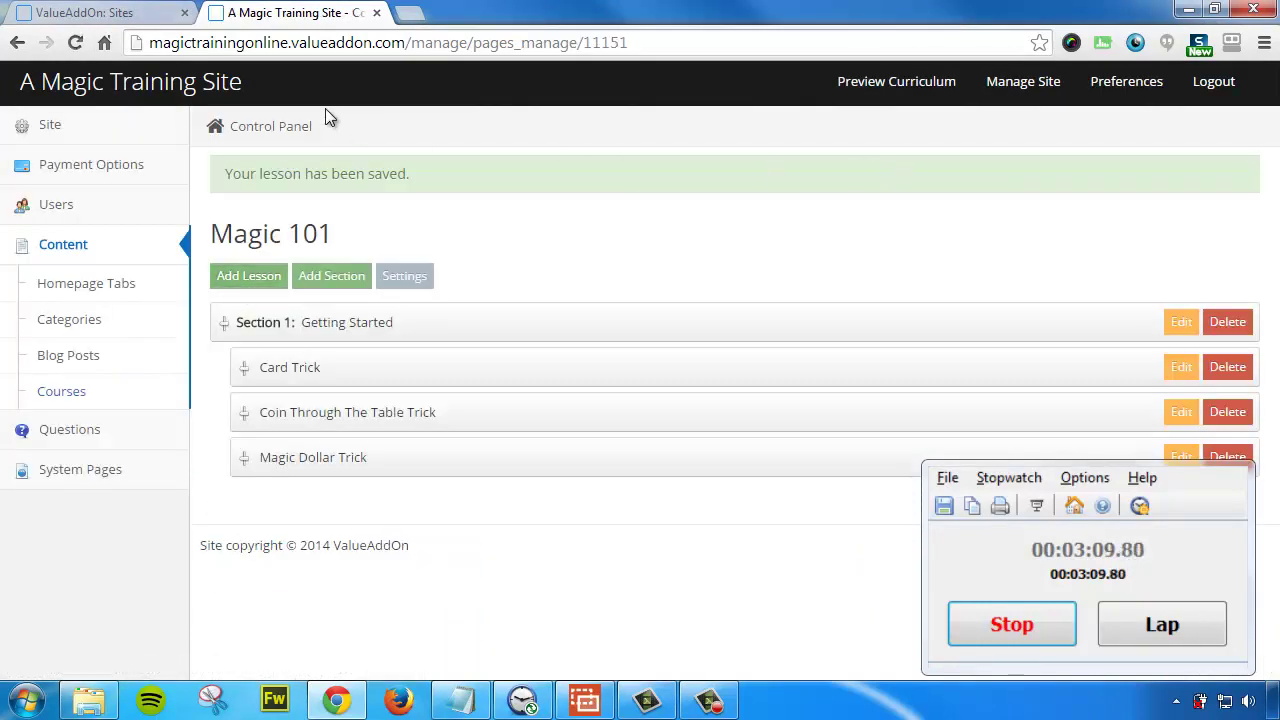
Enable Stripe in the payment/signup options and show the Default: Stripe.com payment plans.
{"action": "left_click", "coordinate": [30, 138]}
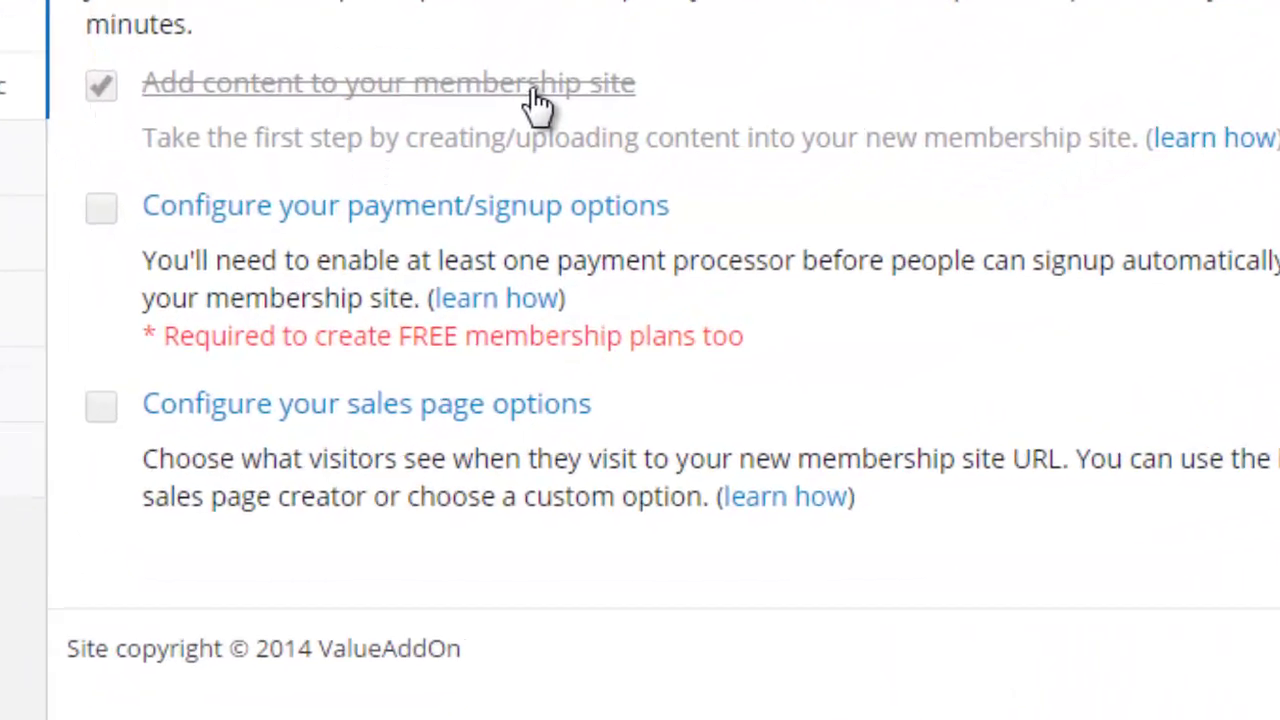
{"action": "left_click", "coordinate": [428, 188]}
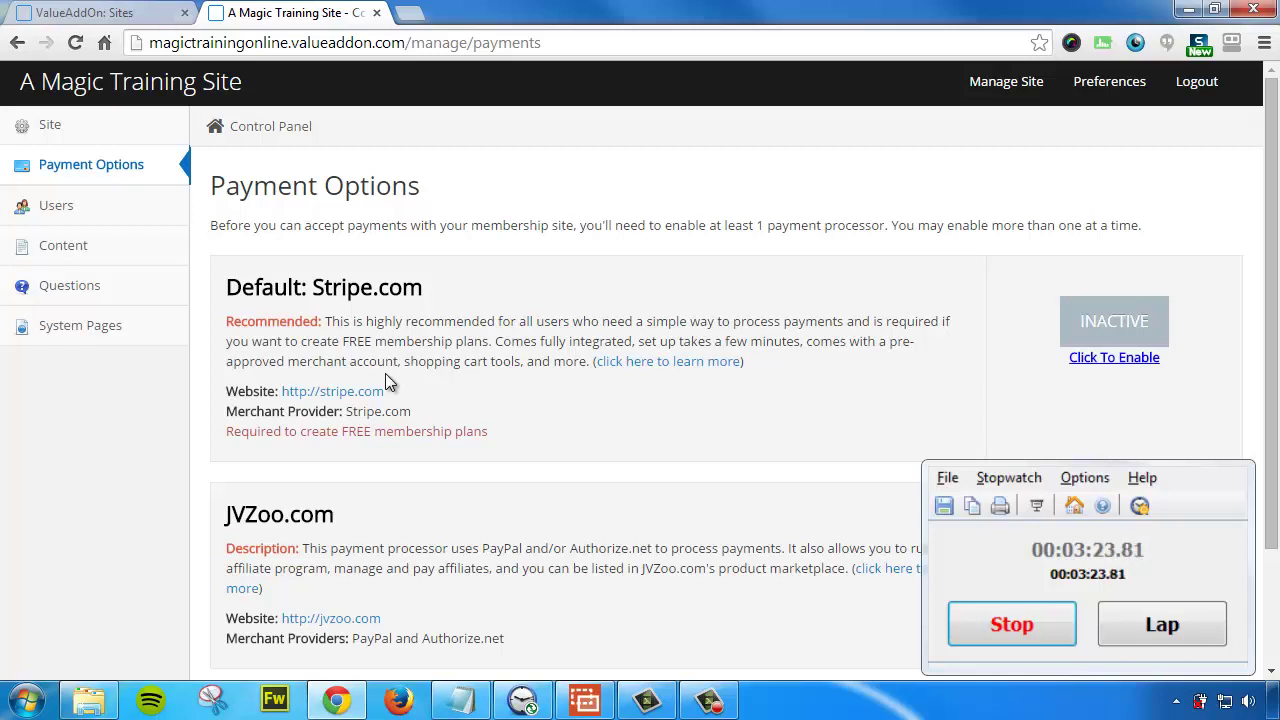
{"action": "left_click", "coordinate": [1120, 362]}
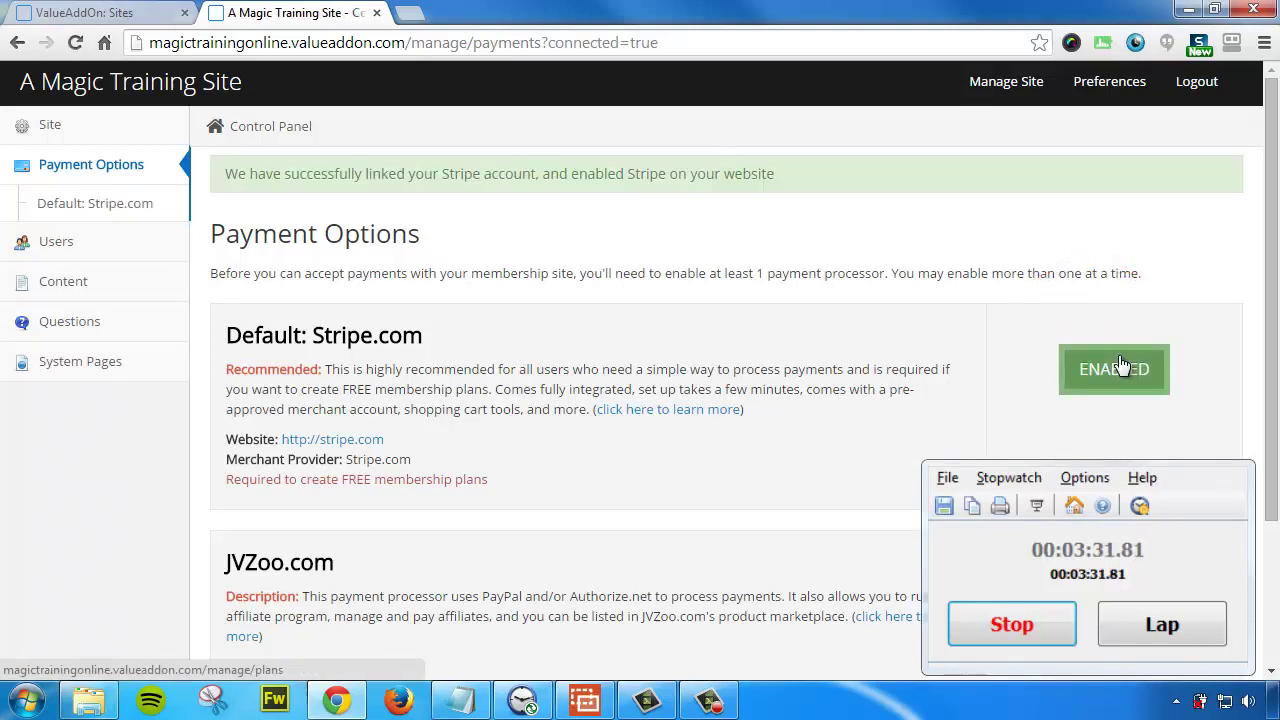
{"action": "left_click", "coordinate": [80, 210]}
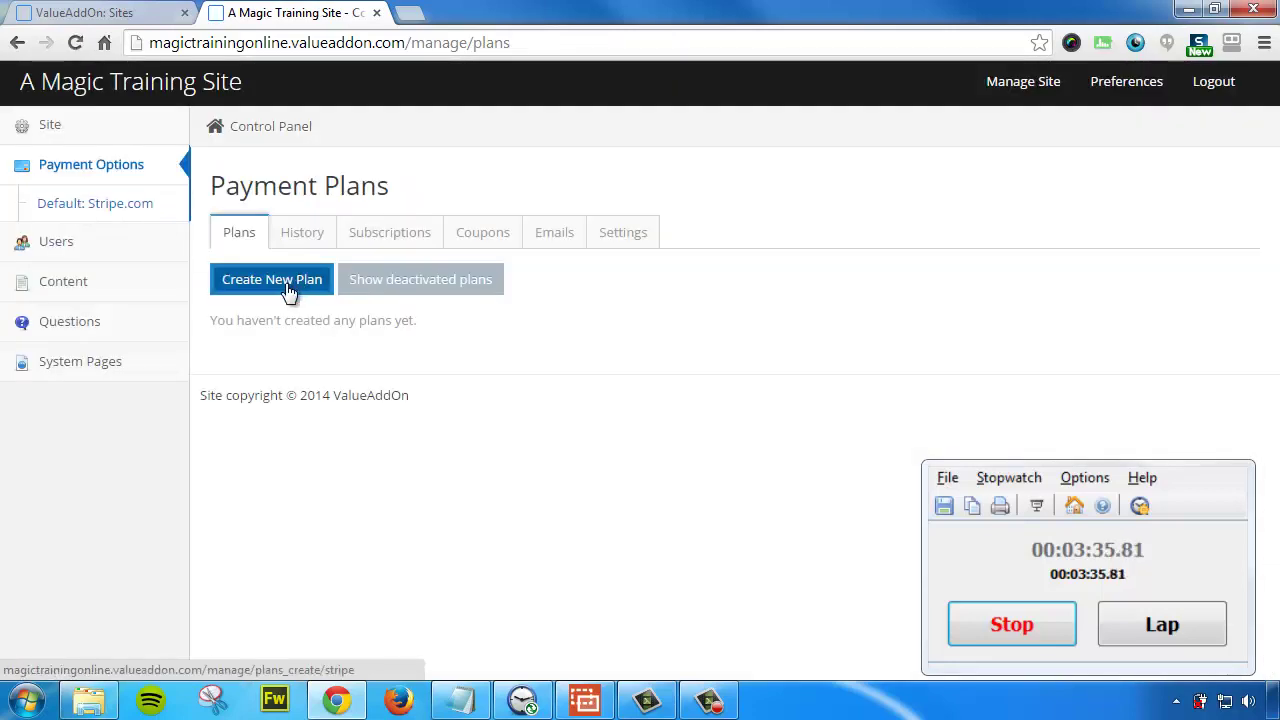
Create plan 'Monthly Plan' with description 'Monthly payment option.' priced at 10.00.
{"action": "left_click", "coordinate": [288, 290]}
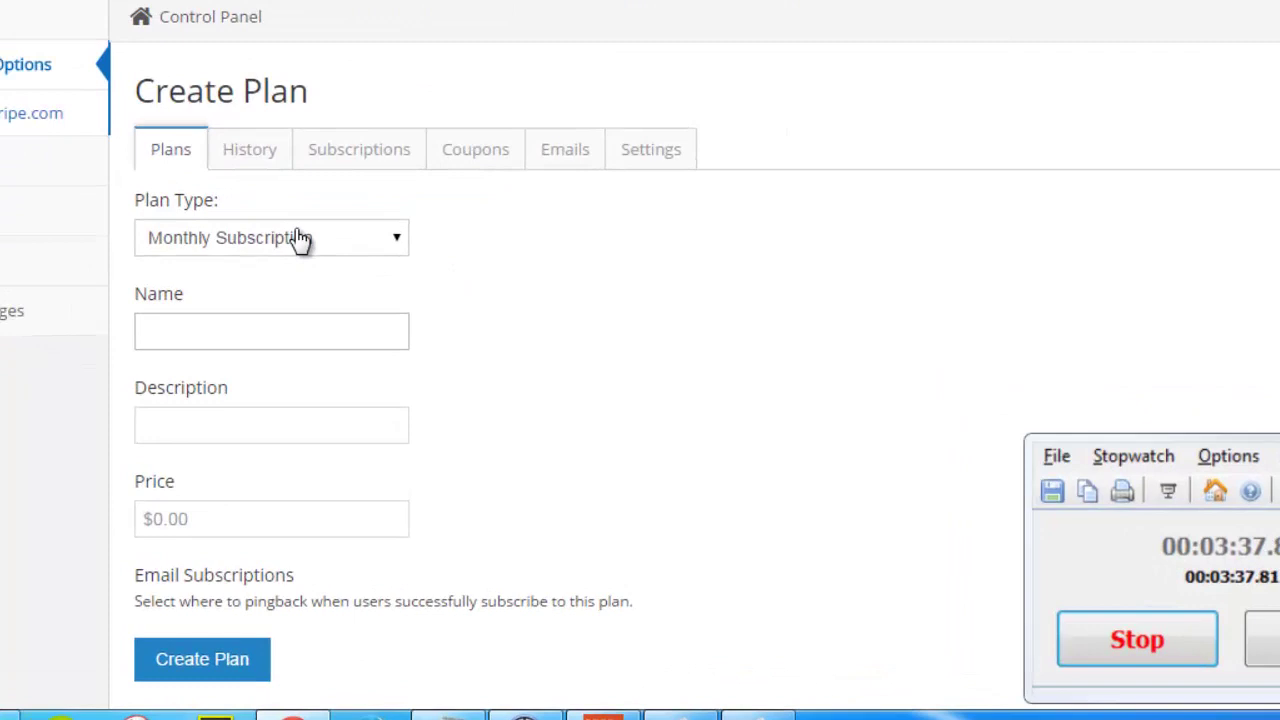
{"action": "left_click", "coordinate": [186, 276]}
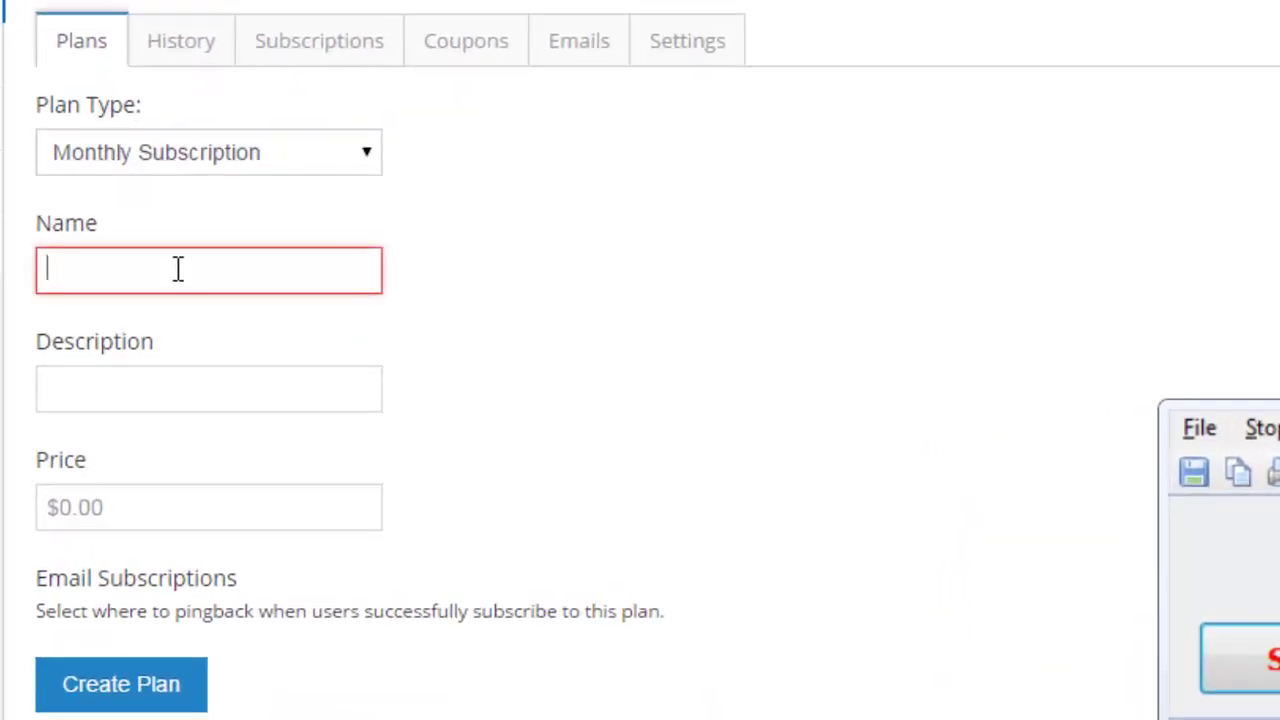
{"action": "type", "text": "Monthly Plan"}
{"action": "key", "text": "Tab"}
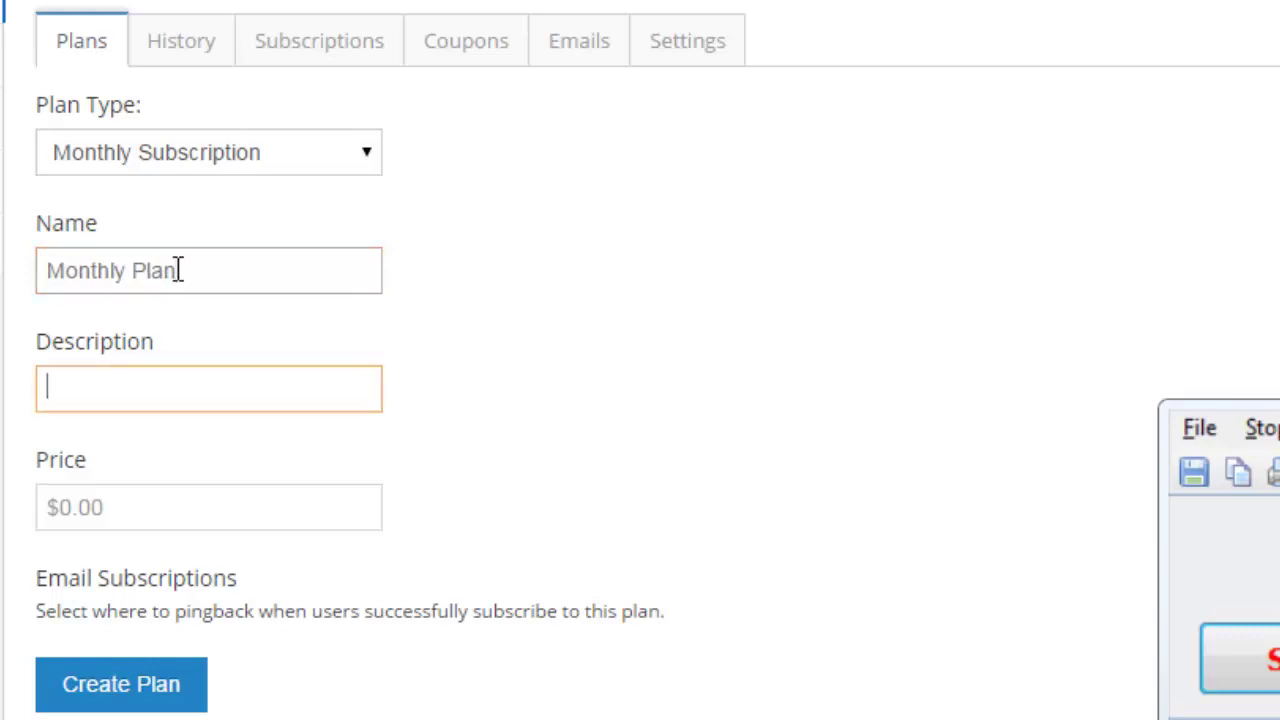
{"action": "type", "text": "Monthly "}
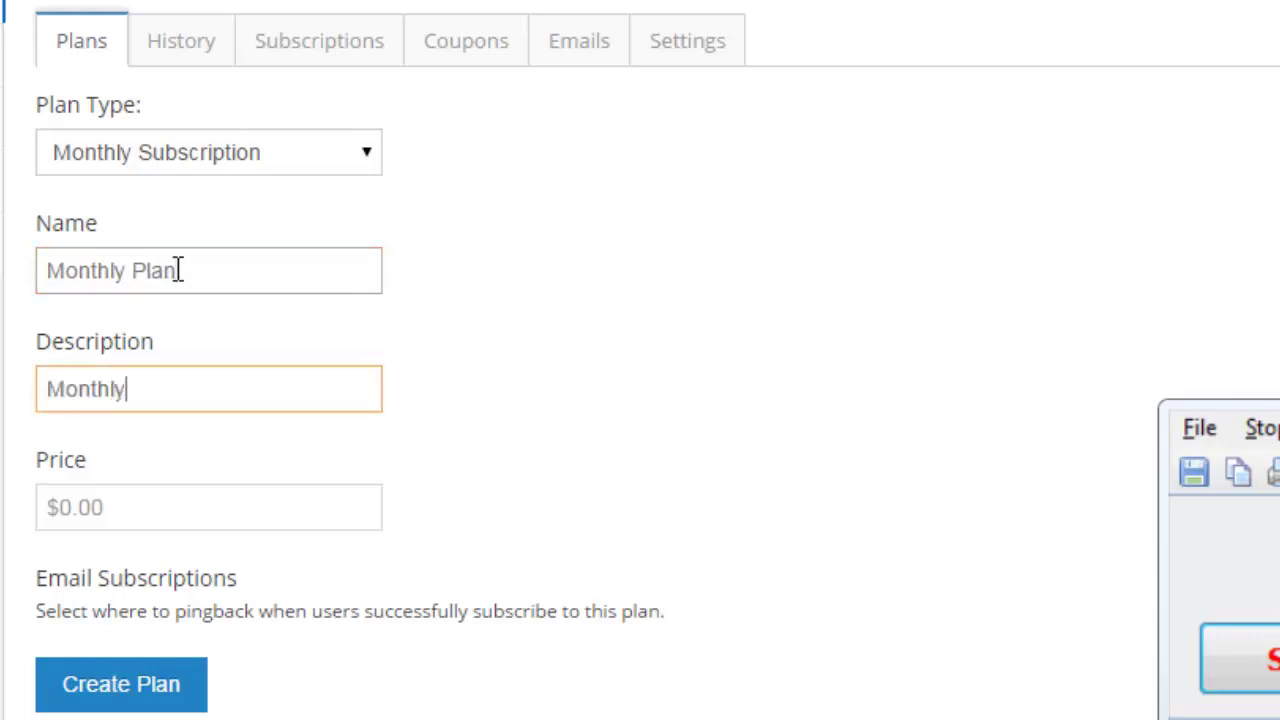
{"action": "type", "text": "payment o"}
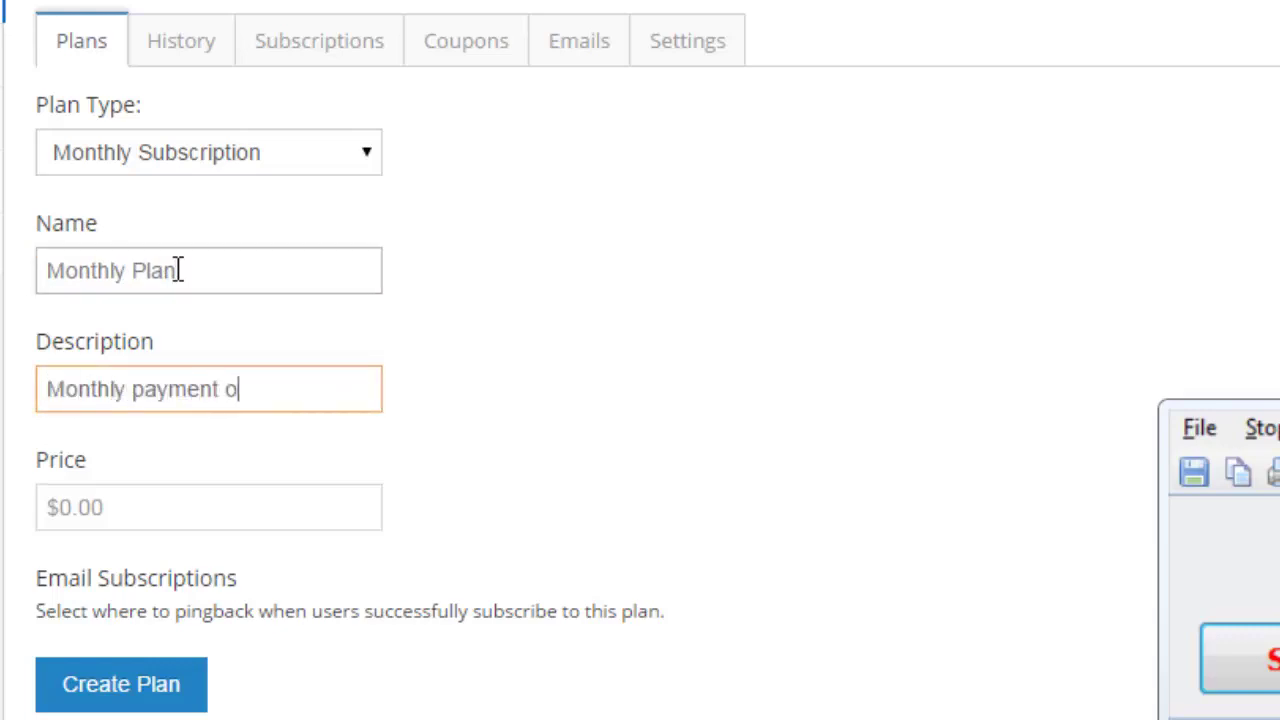
{"action": "type", "text": "ption."}
{"action": "left_click", "coordinate": [78, 492]}
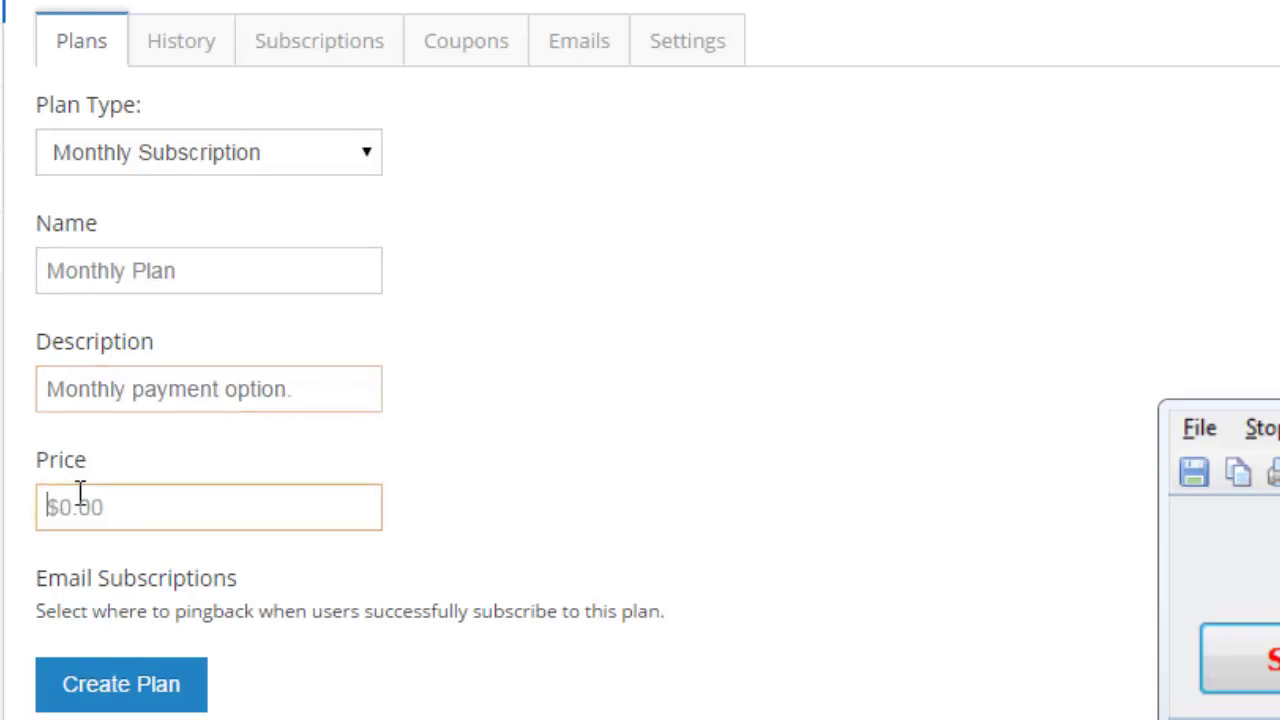
{"action": "type", "text": "10.00"}
{"action": "left_click", "coordinate": [130, 678]}
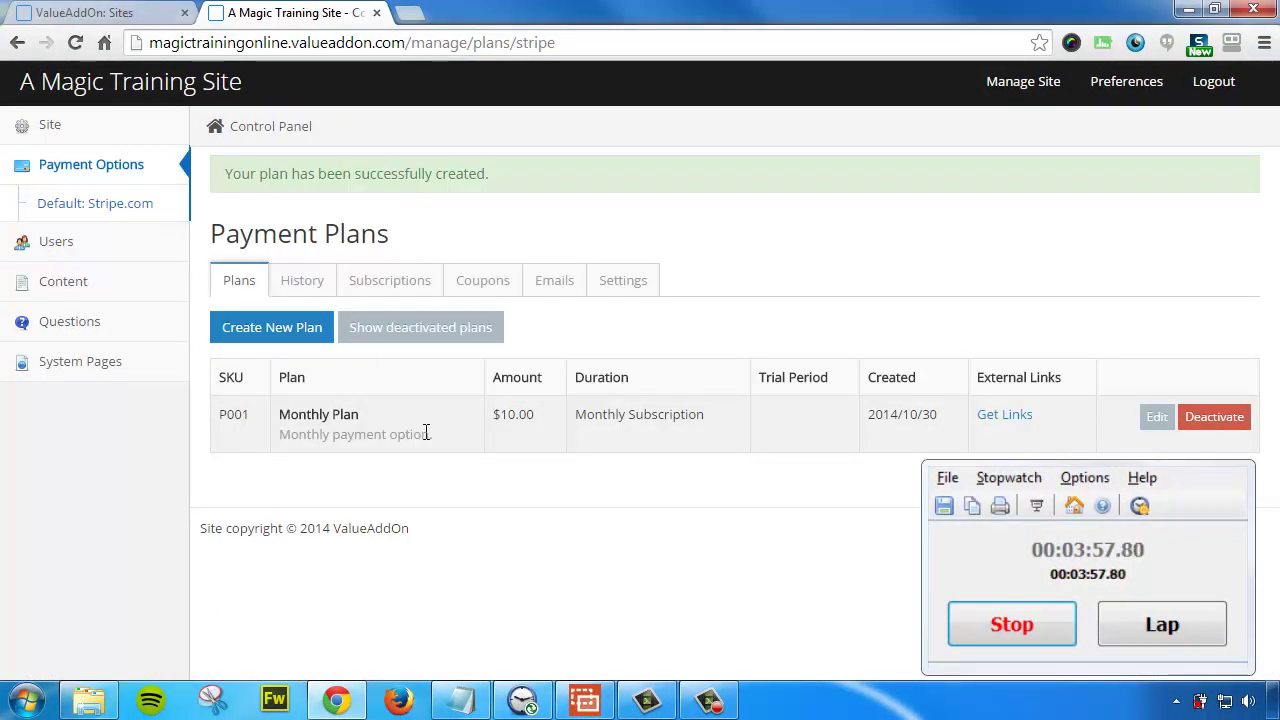
Switch to the built-in sales page and paste in the headline and subheadline.
{"action": "left_click", "coordinate": [50, 128]}
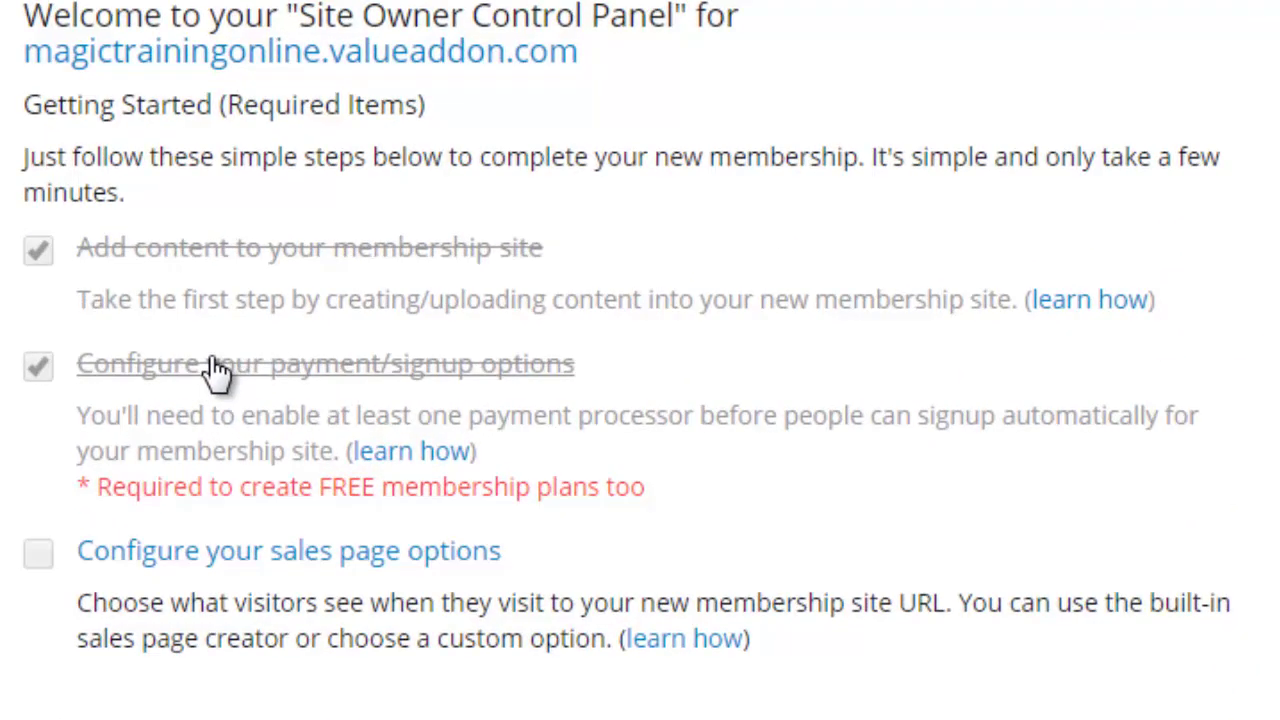
{"action": "left_click", "coordinate": [272, 568]}
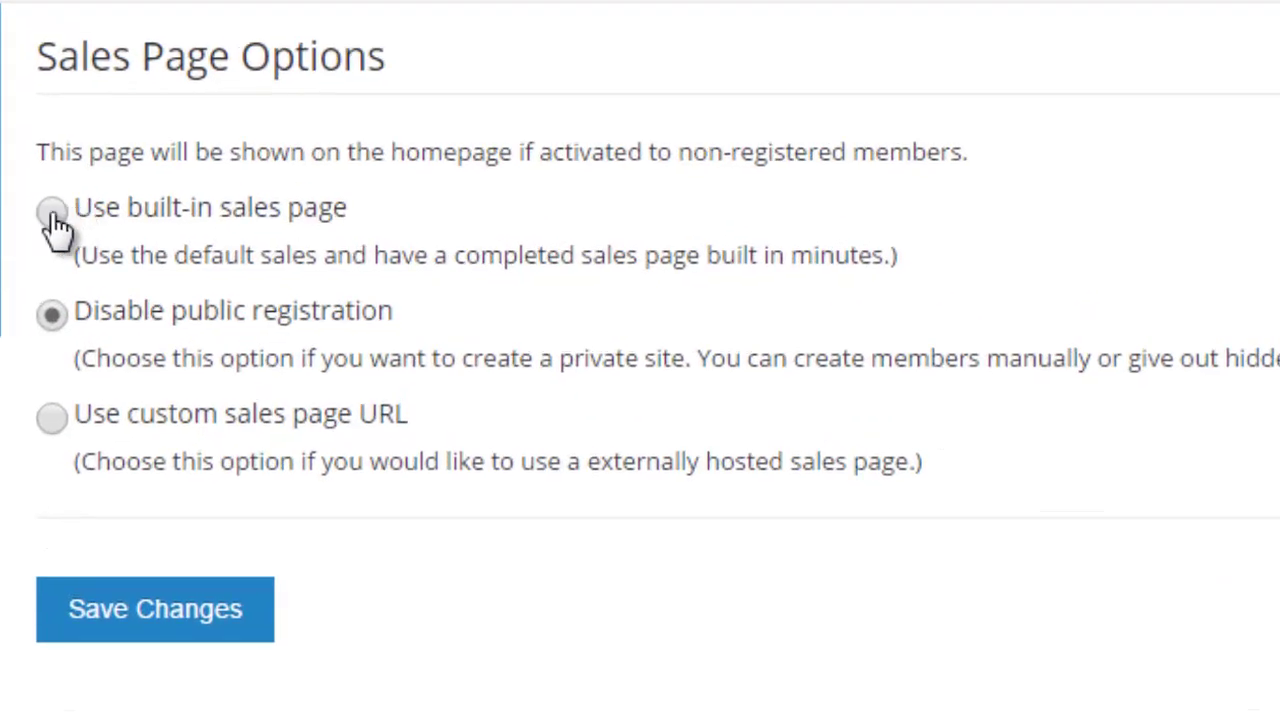
{"action": "left_click", "coordinate": [53, 213]}
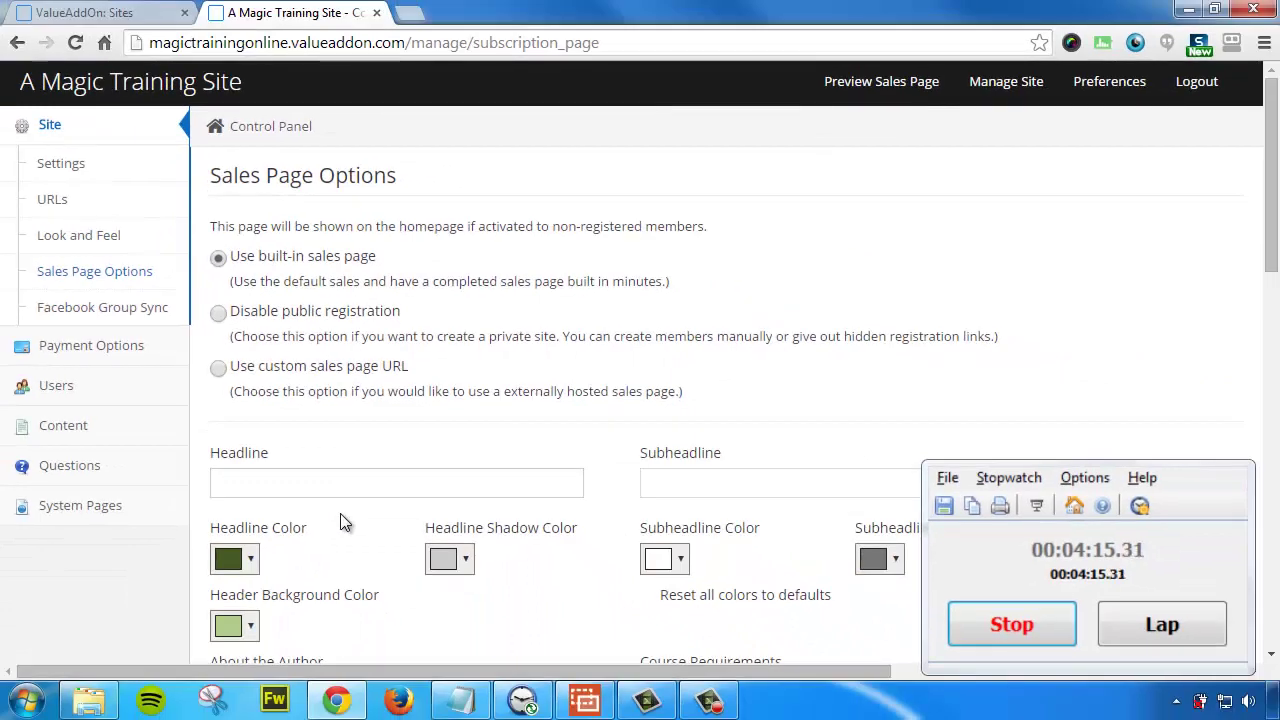
{"action": "left_click", "coordinate": [325, 488]}
{"action": "type", "text": "Discover The Best Magic Tricks On The Net and Learn How To Become A Master Magician Instantly!"}
{"action": "key", "text": "alt+Tab"}
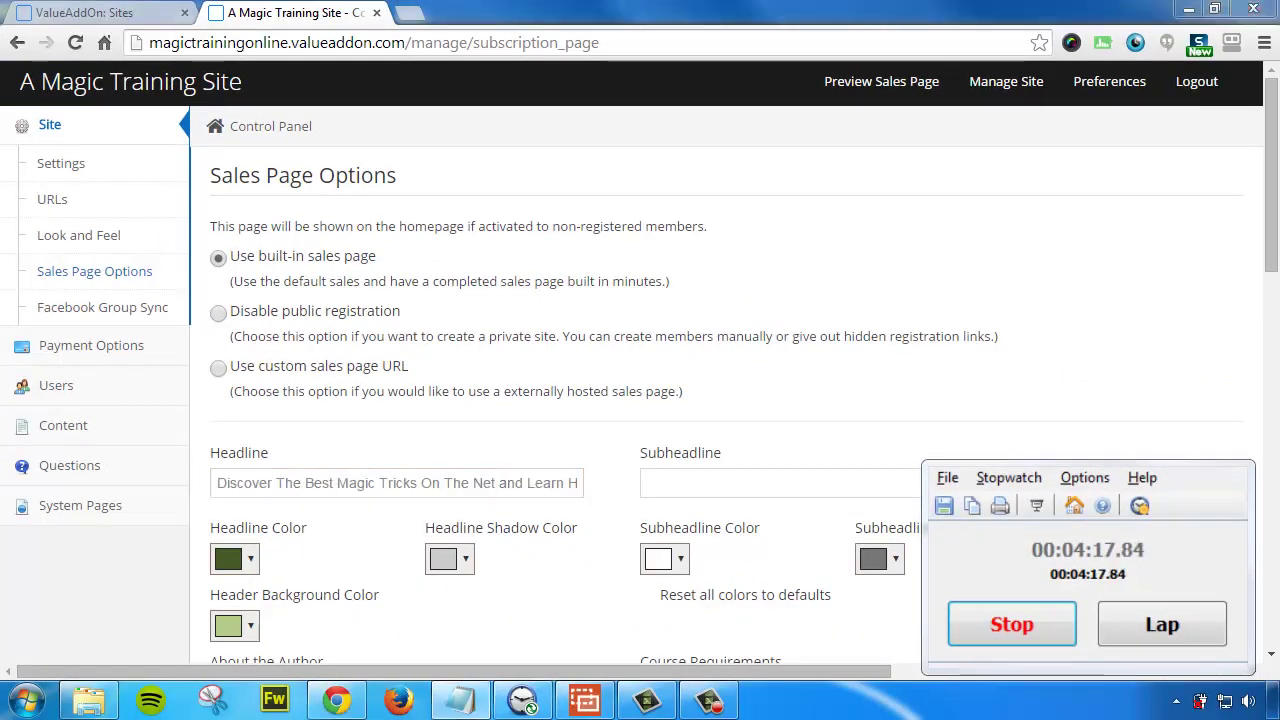
{"action": "left_click", "coordinate": [740, 484]}
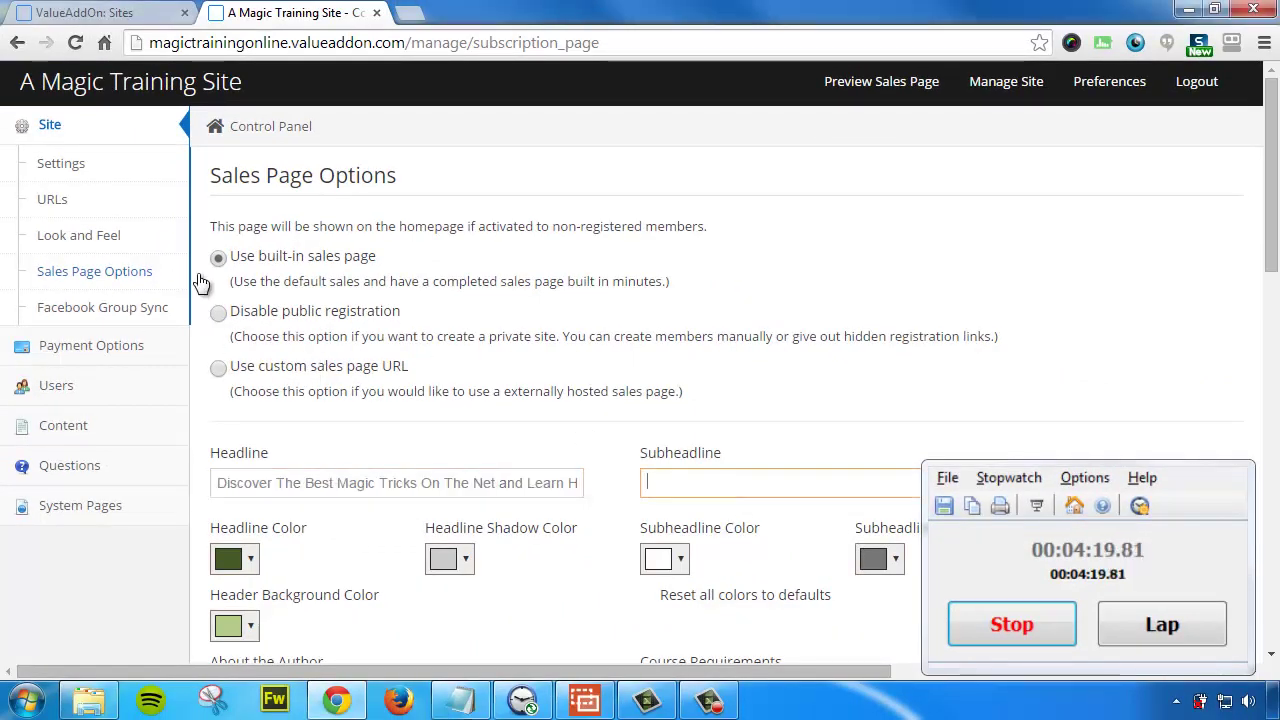
{"action": "key", "text": "ctrl+v"}
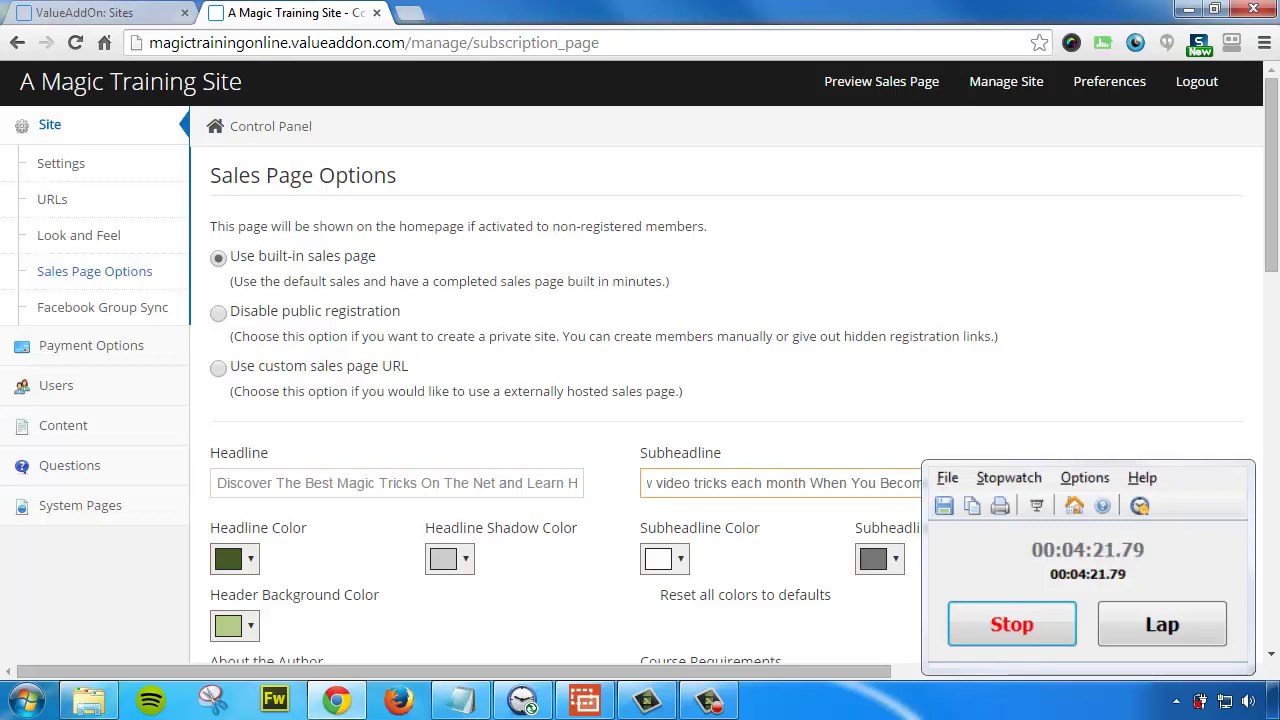
Paste the About the Author and Course Requirements text, and include the Magic 101 course.
{"action": "key", "text": "alt+Tab"}
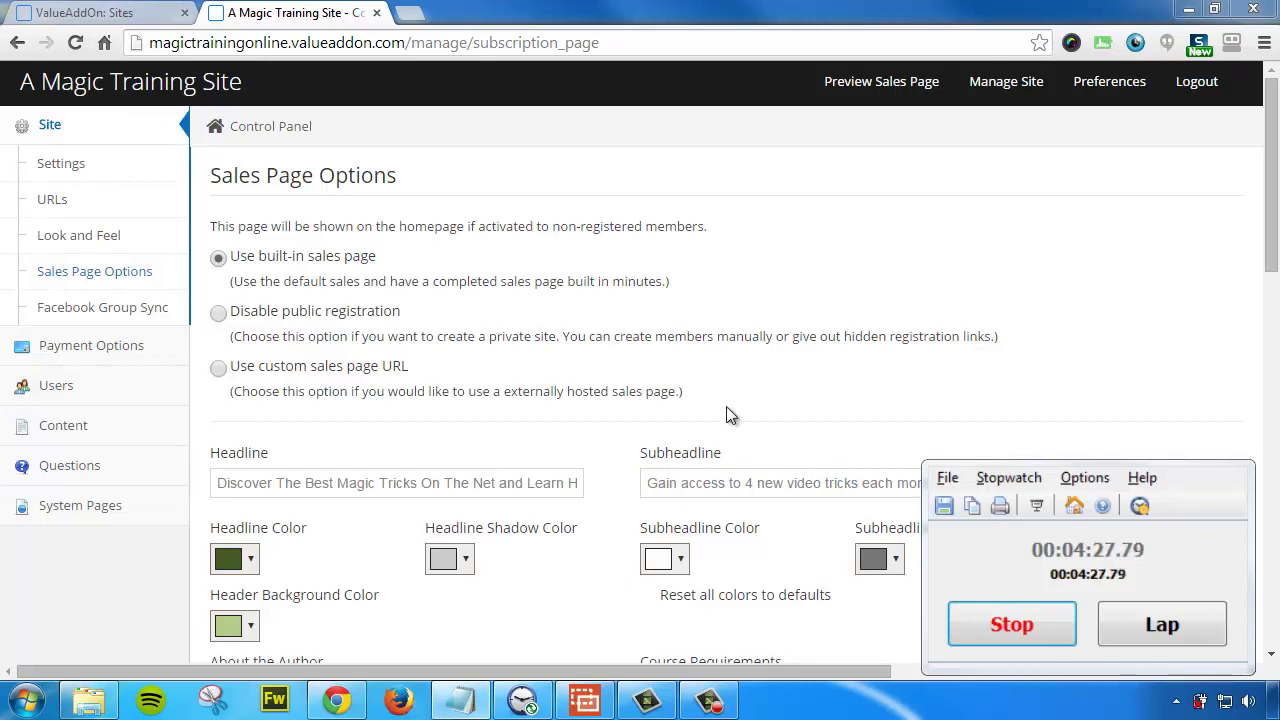
{"action": "left_click", "coordinate": [814, 406]}
{"action": "scroll", "coordinate": [839, 400], "scroll_direction": "down", "scroll_amount": 3}
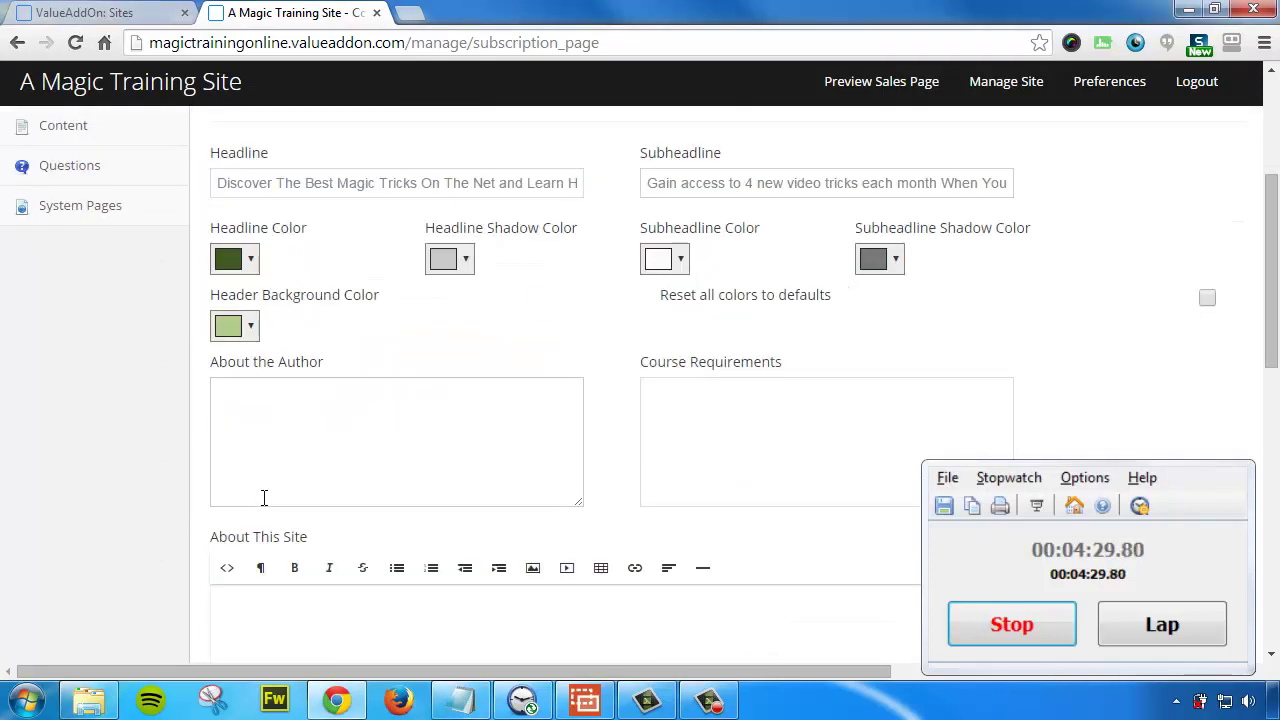
{"action": "left_click", "coordinate": [360, 447]}
{"action": "type", "text": "Joshua is a top magician that has been teaching magic and the art of misdirection for over 5 years. His talents have taken him across the world to preform for large crowds and work with some the biggest names in the industry."}
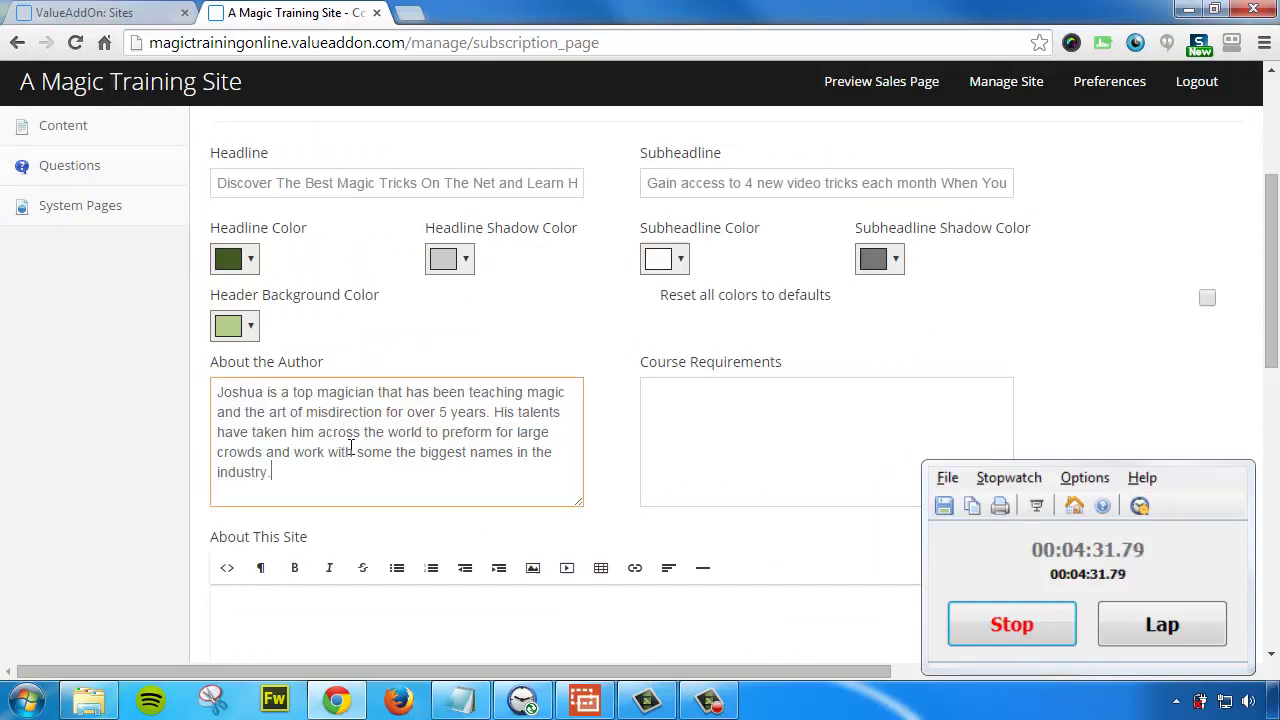
{"action": "key", "text": "alt+Tab"}
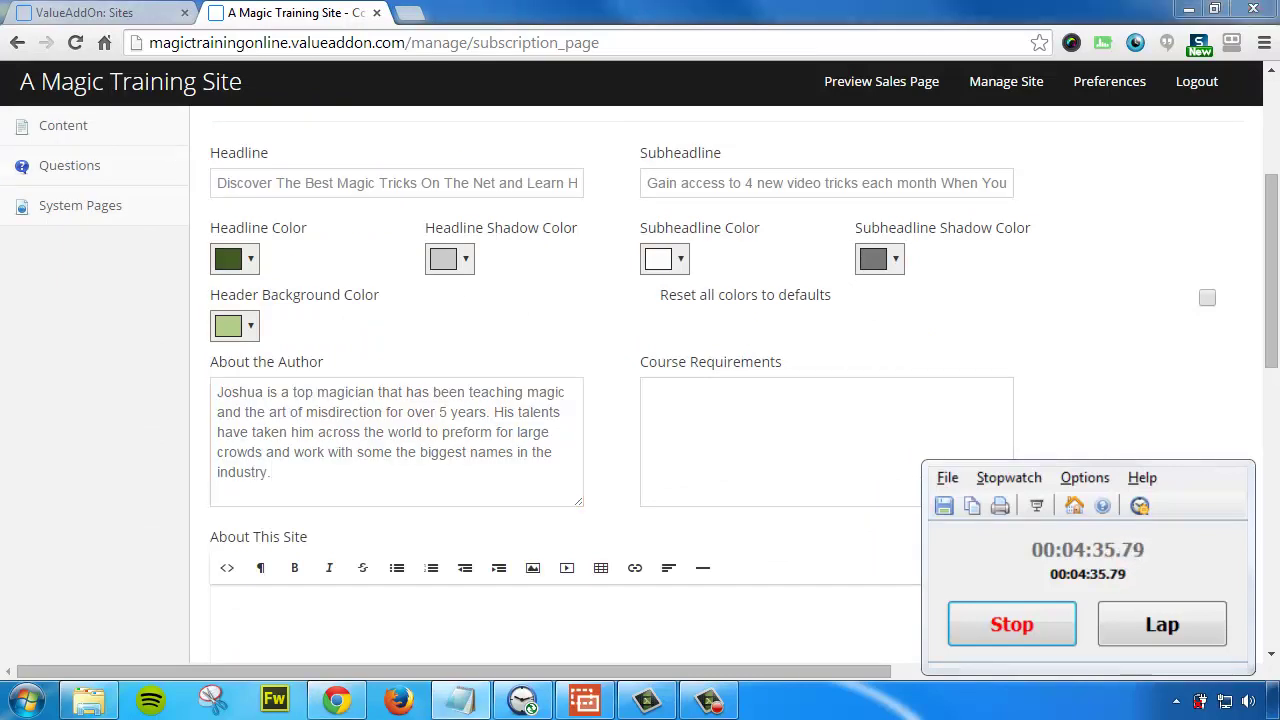
{"action": "left_click", "coordinate": [760, 463]}
{"action": "type", "text": "Deck of cards Magic Wand Scarf"}
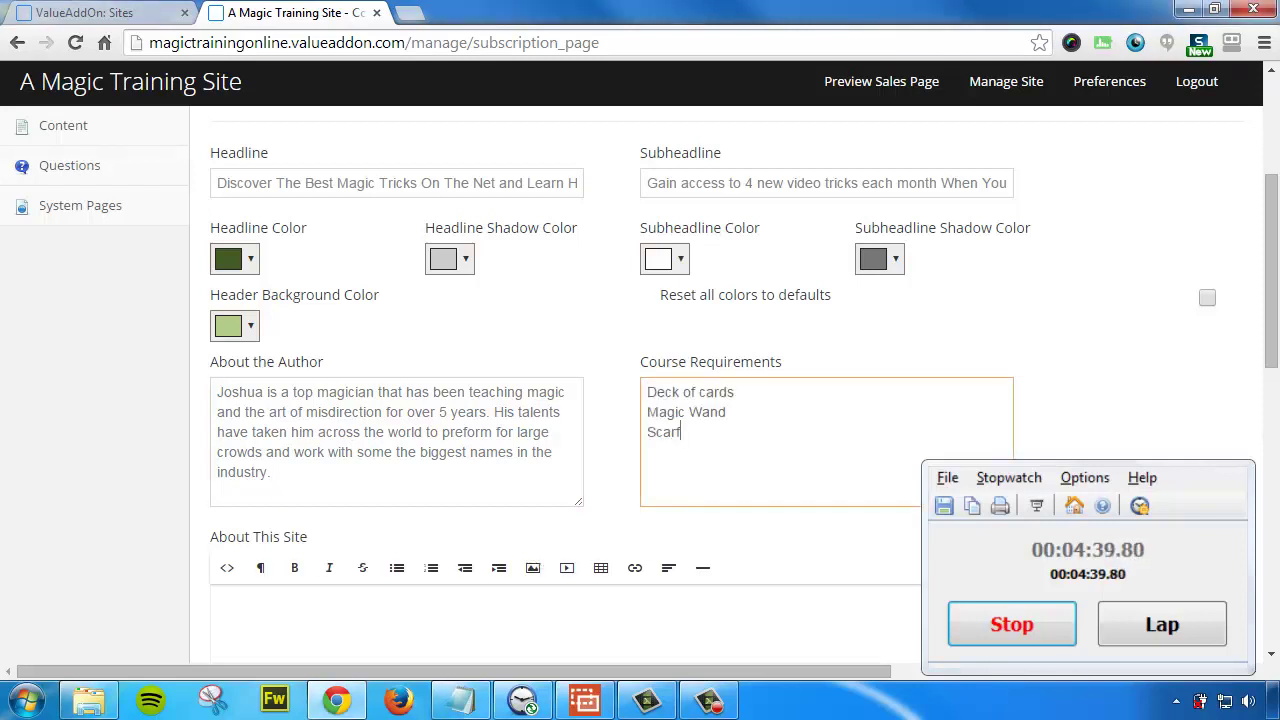
{"action": "key", "text": "alt+Tab"}
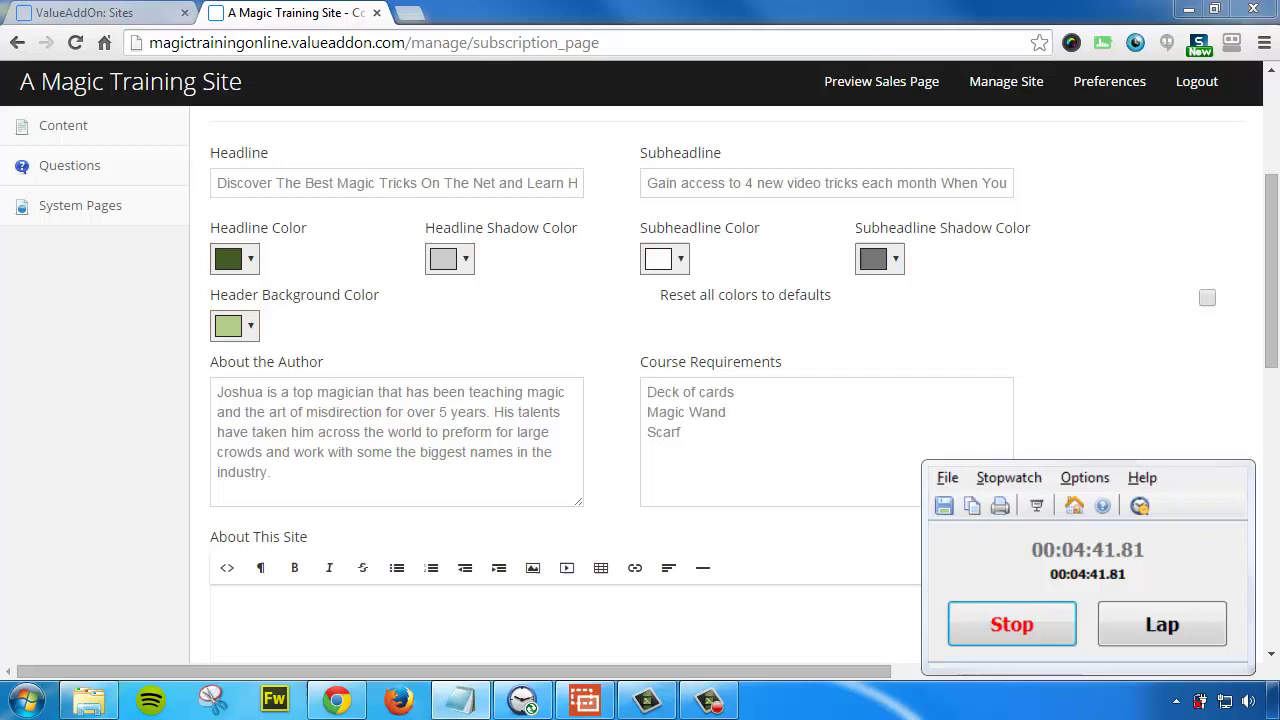
{"action": "key", "text": "alt+Tab"}
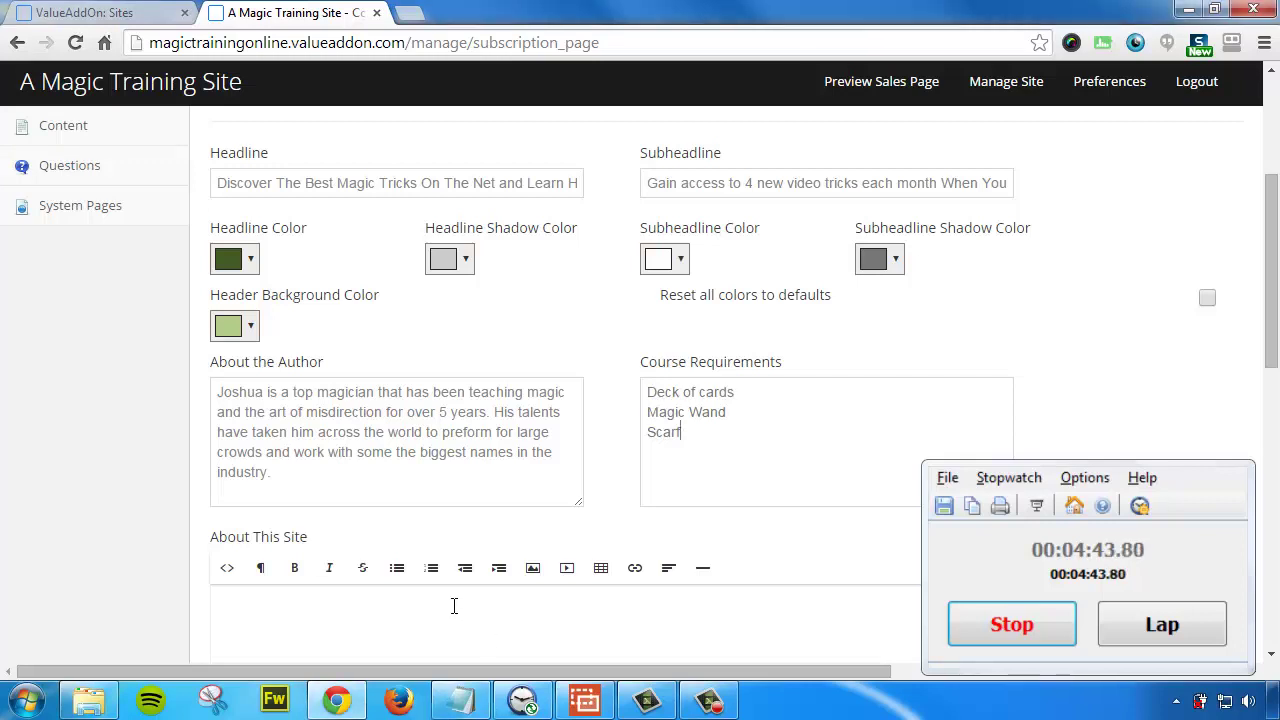
{"action": "scroll", "coordinate": [518, 486], "scroll_direction": "down", "scroll_amount": 4}
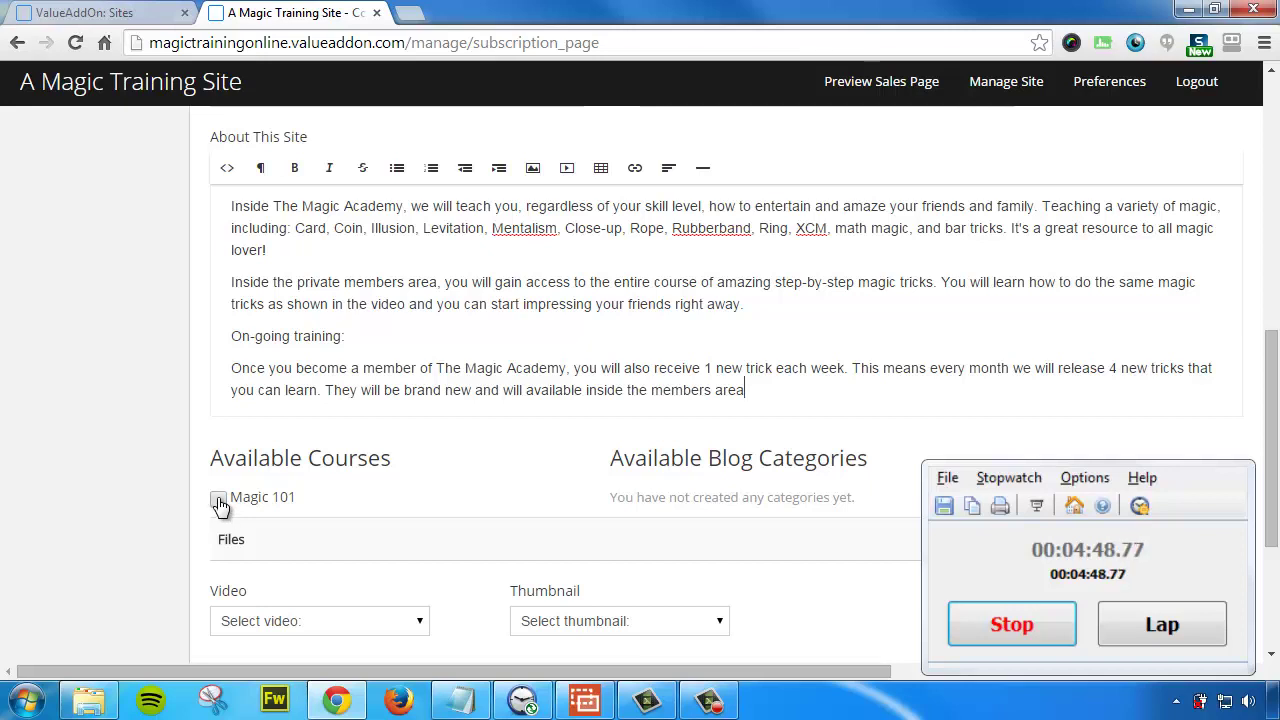
{"action": "scroll", "coordinate": [175, 381], "scroll_direction": "down", "scroll_amount": 1}
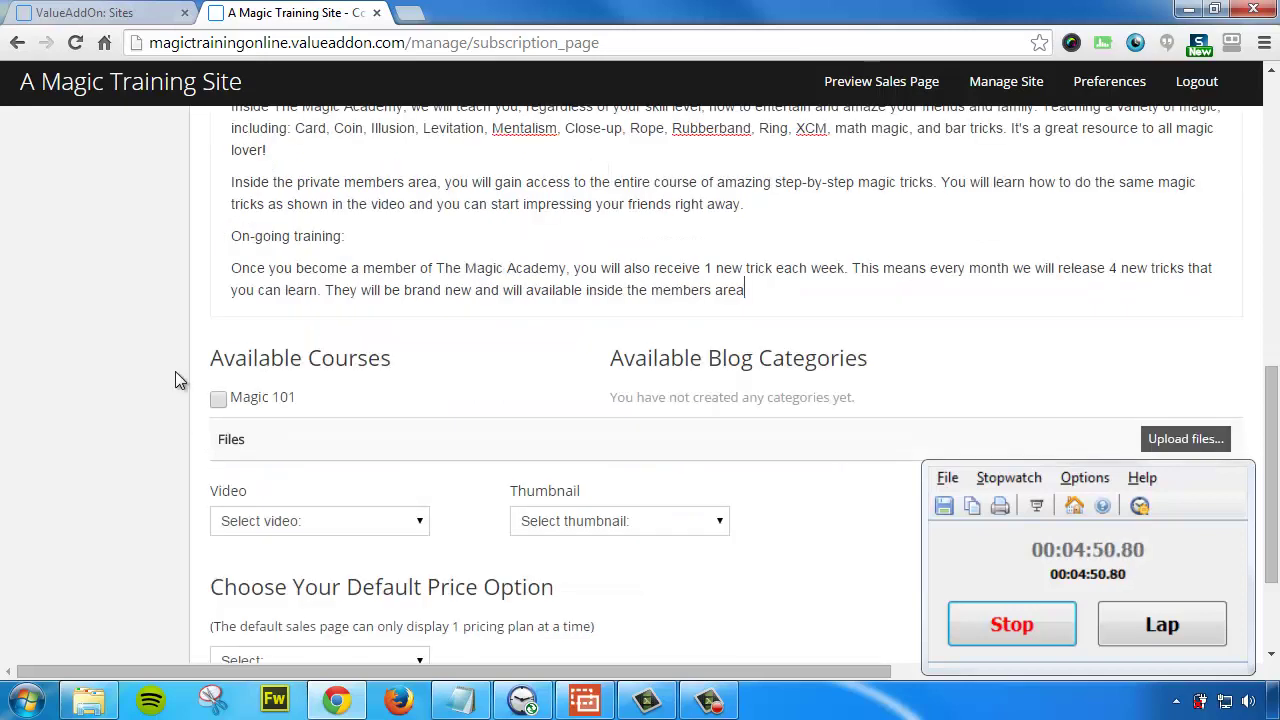
{"action": "left_click", "coordinate": [218, 400]}
{"action": "scroll", "coordinate": [350, 420], "scroll_direction": "down", "scroll_amount": 2}
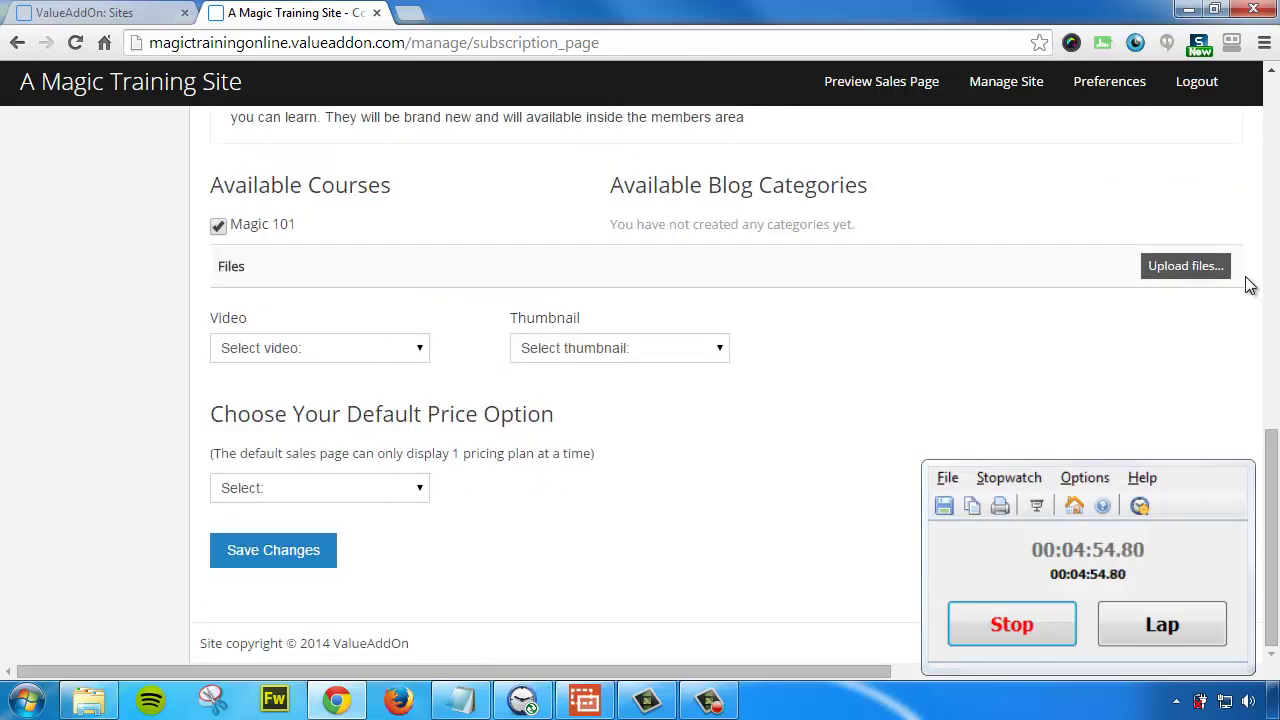
Upload sales_video.mp4 and its thumbnail to the sales page.
{"action": "left_click", "coordinate": [1197, 276]}
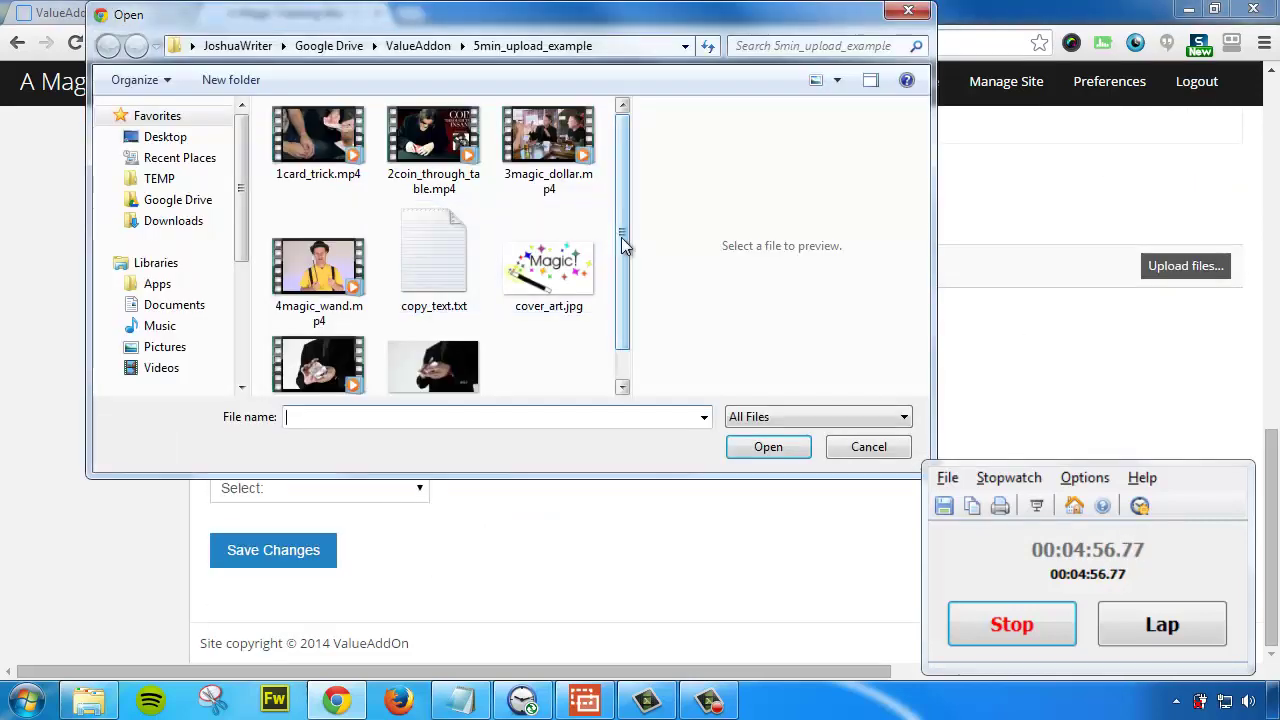
{"action": "left_click_drag", "start_coordinate": [621, 237], "coordinate": [634, 326]}
{"action": "left_click_drag", "start_coordinate": [523, 357], "coordinate": [285, 328]}
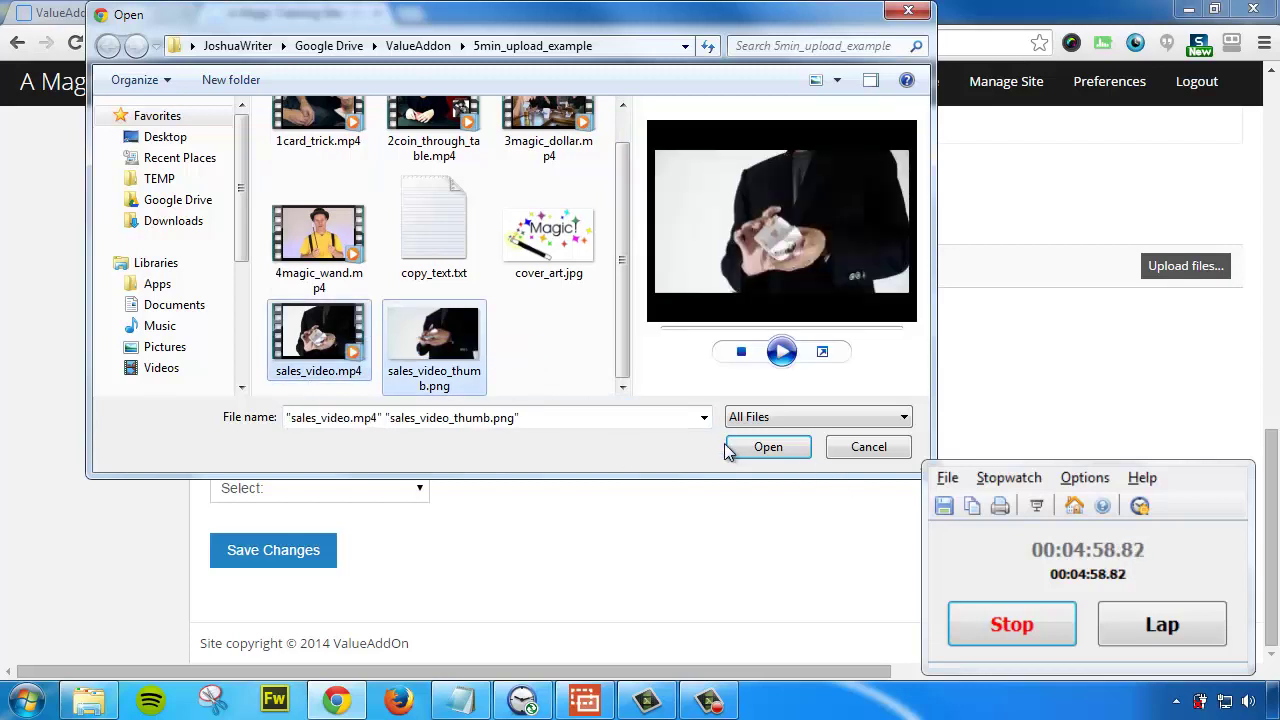
{"action": "left_click", "coordinate": [730, 448]}
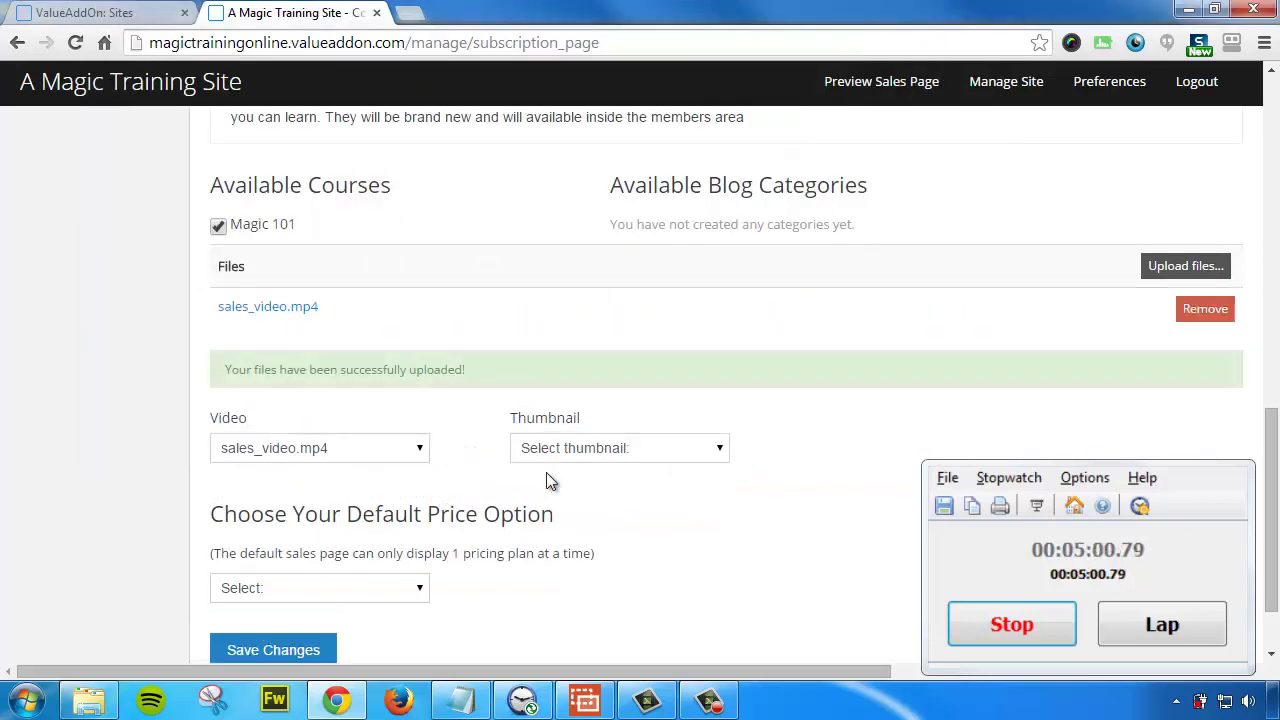
Choose P001 - Monthly Plan as the default price option and save the changes.
{"action": "scroll", "coordinate": [166, 409], "scroll_direction": "down", "scroll_amount": 2}
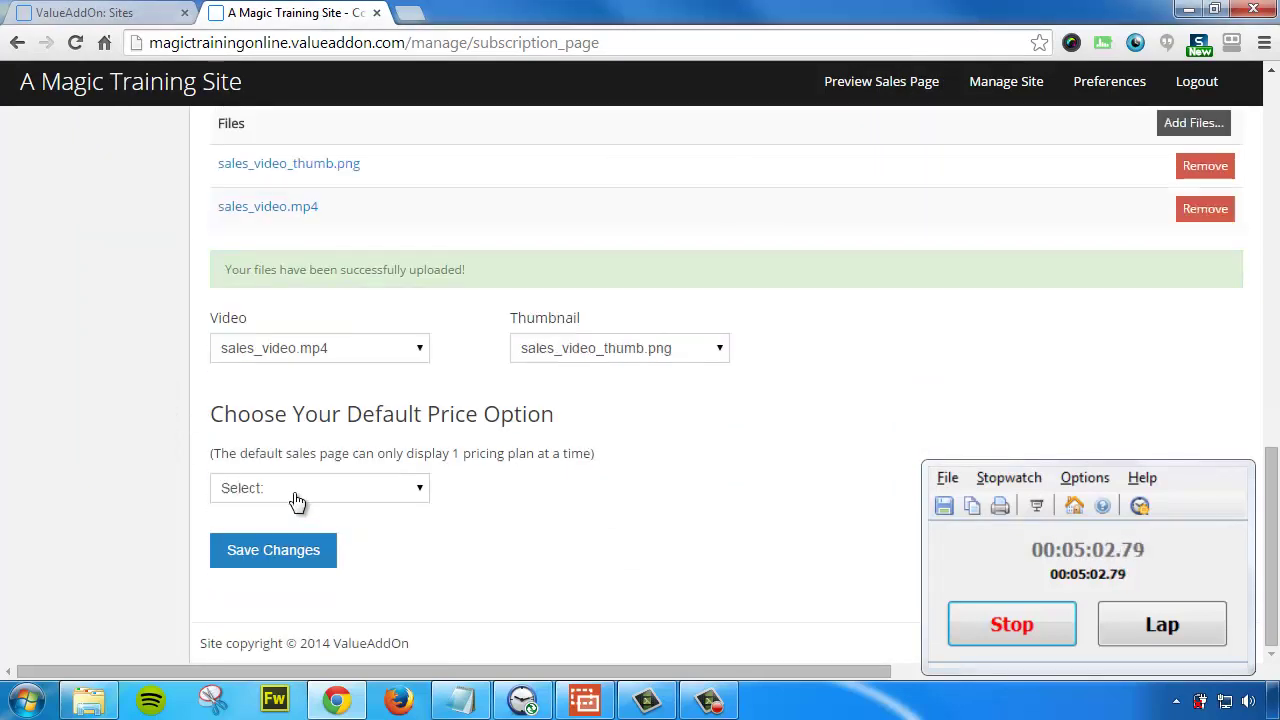
{"action": "left_click", "coordinate": [342, 492]}
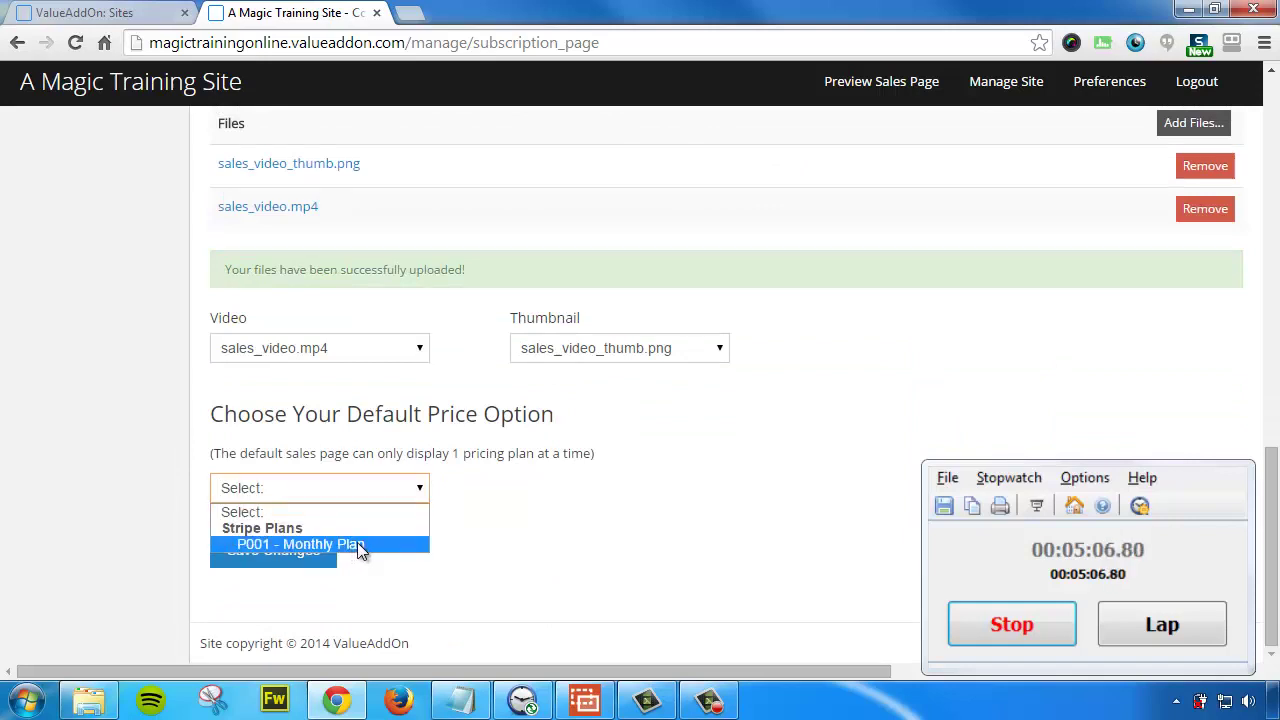
{"action": "left_click", "coordinate": [357, 542]}
{"action": "left_click", "coordinate": [280, 560]}
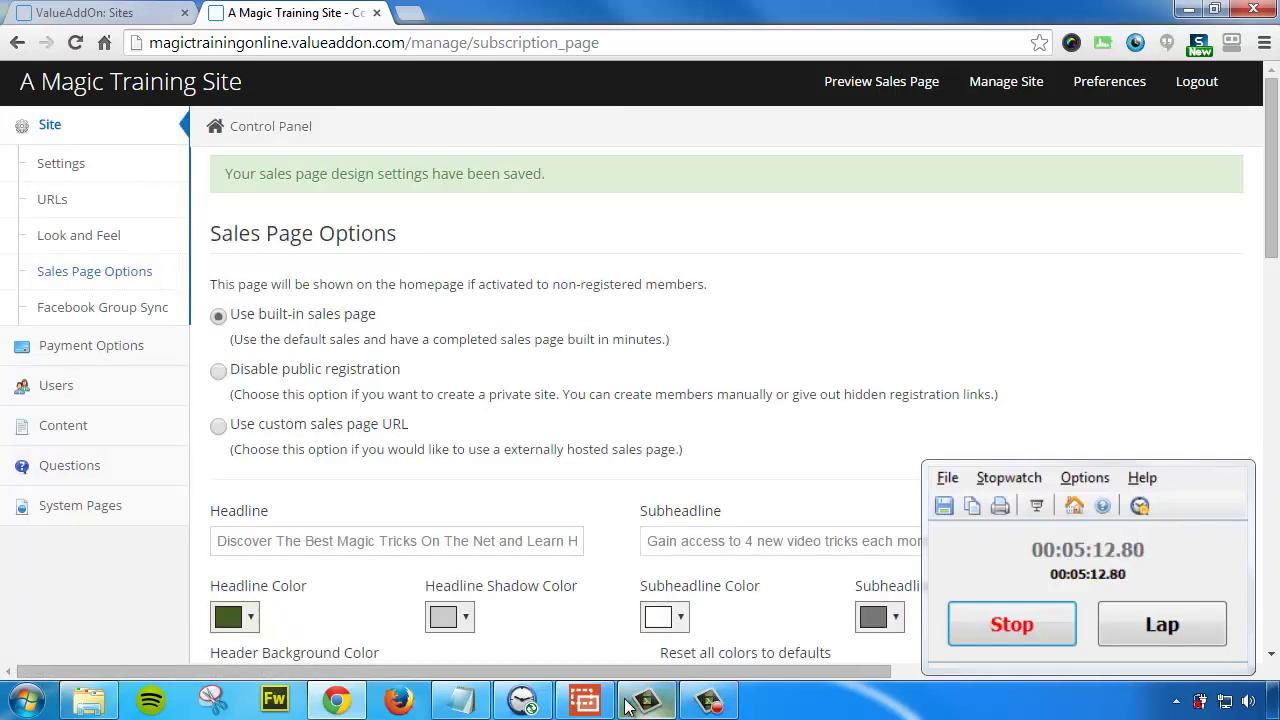
Stop the stopwatch, preview the sales page and scroll down to its $10.00 monthly offer.
{"action": "left_click", "coordinate": [1012, 624]}
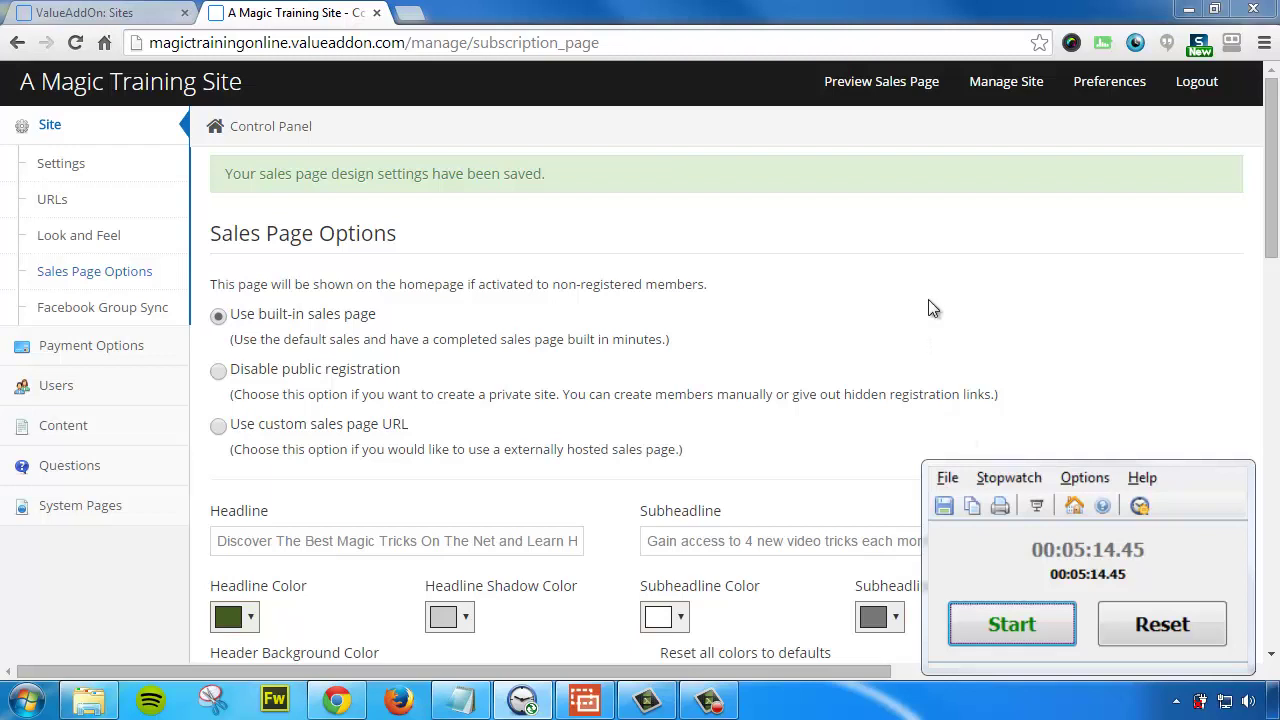
{"action": "left_click", "coordinate": [890, 81]}
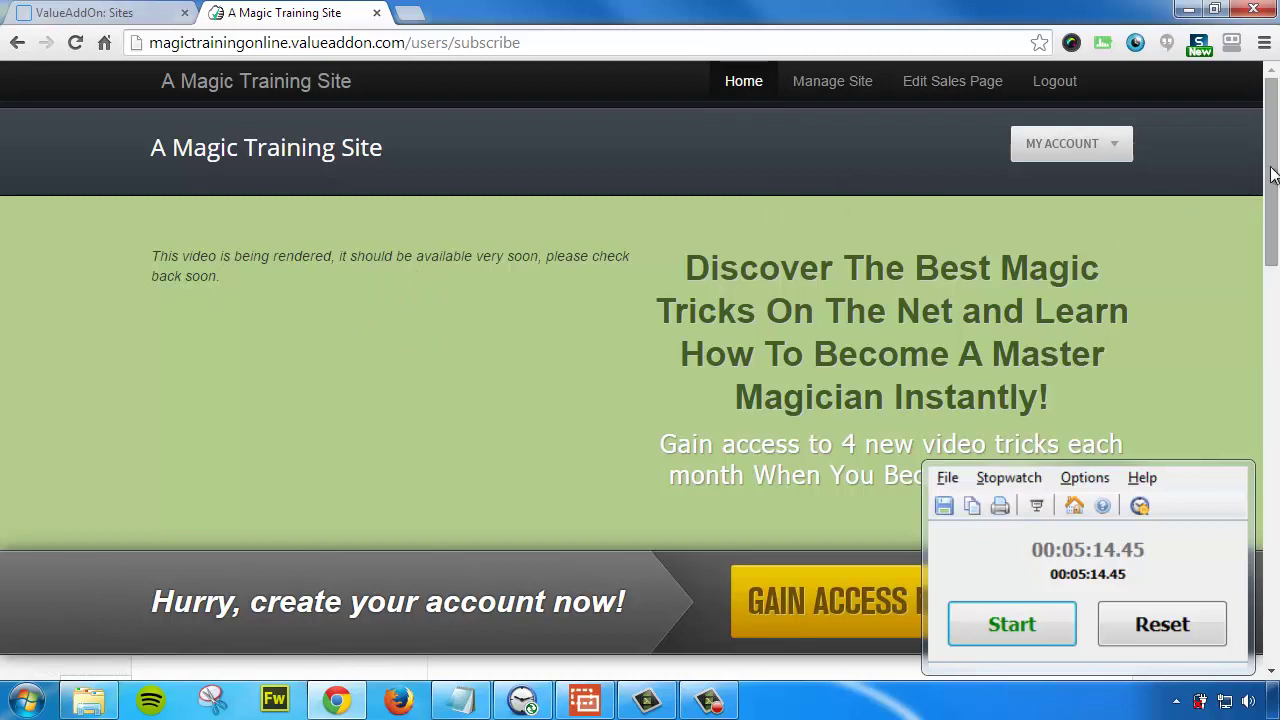
{"action": "left_click_drag", "start_coordinate": [1272, 174], "coordinate": [1262, 252]}
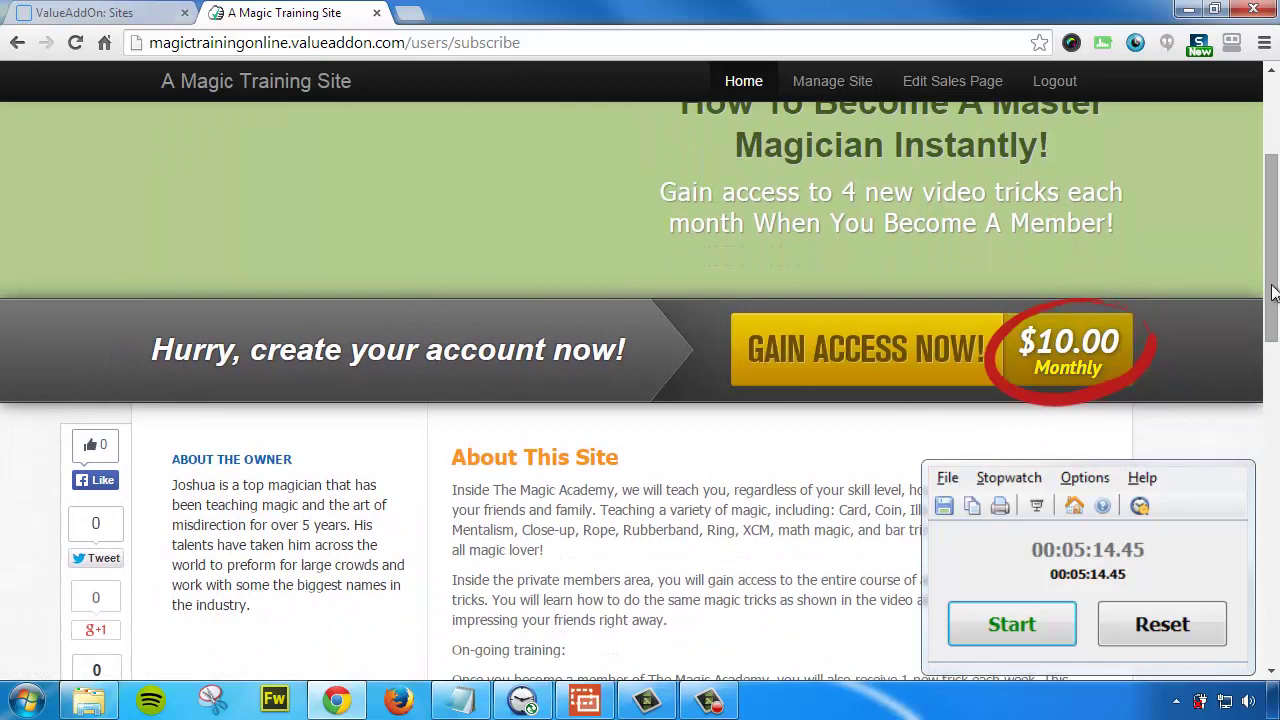
{"action": "scroll", "coordinate": [1272, 291], "scroll_direction": "down", "scroll_amount": 3}
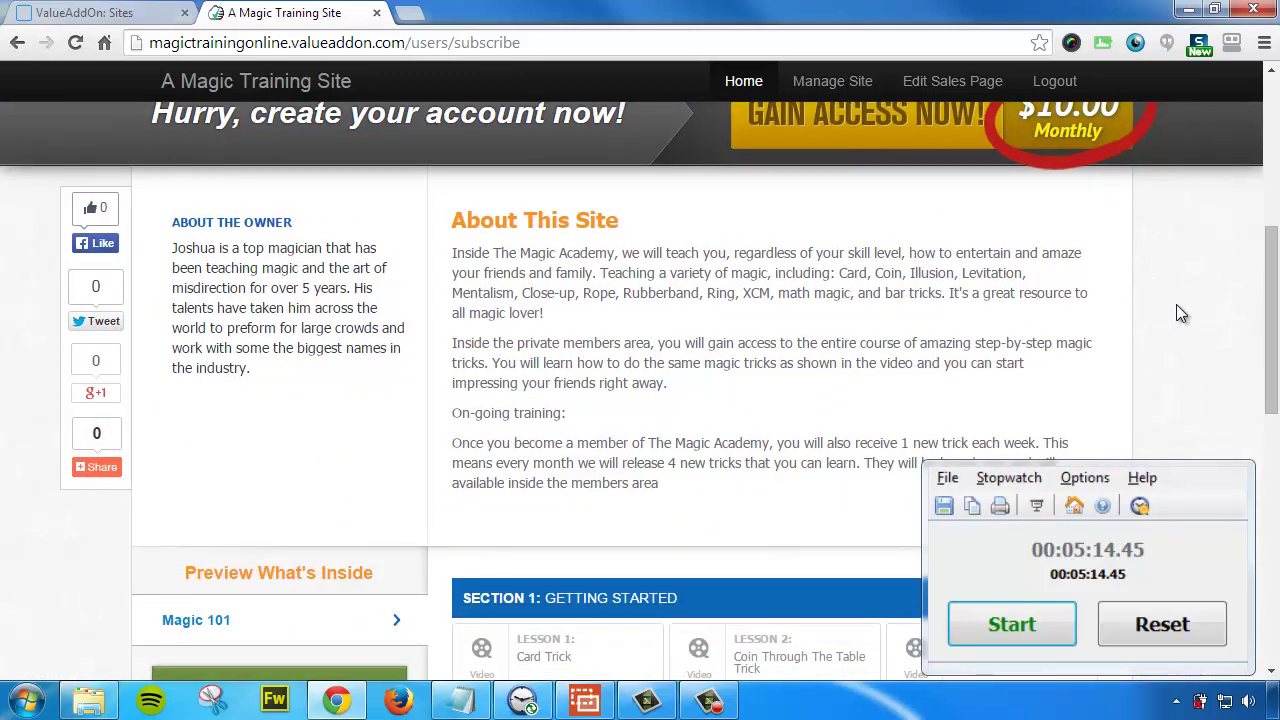
{"action": "scroll", "coordinate": [1270, 280], "scroll_direction": "down", "scroll_amount": 3}
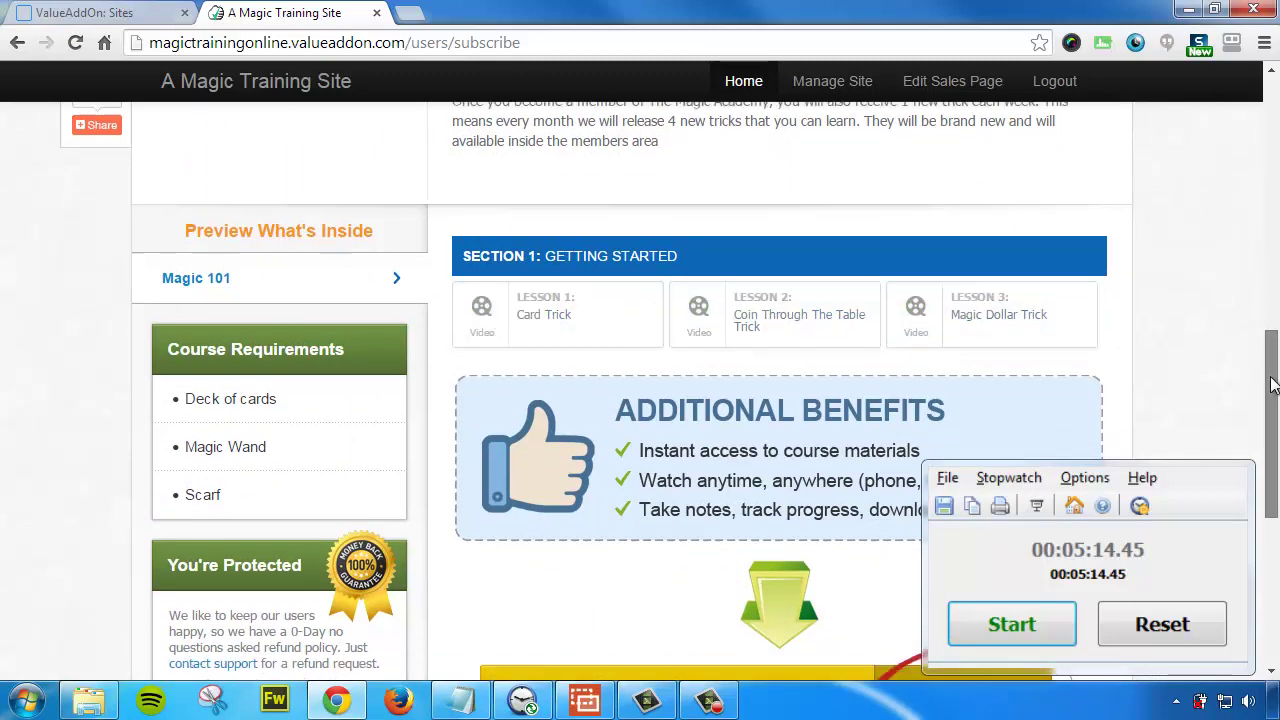
{"action": "scroll", "coordinate": [288, 275], "scroll_direction": "down", "scroll_amount": 2}
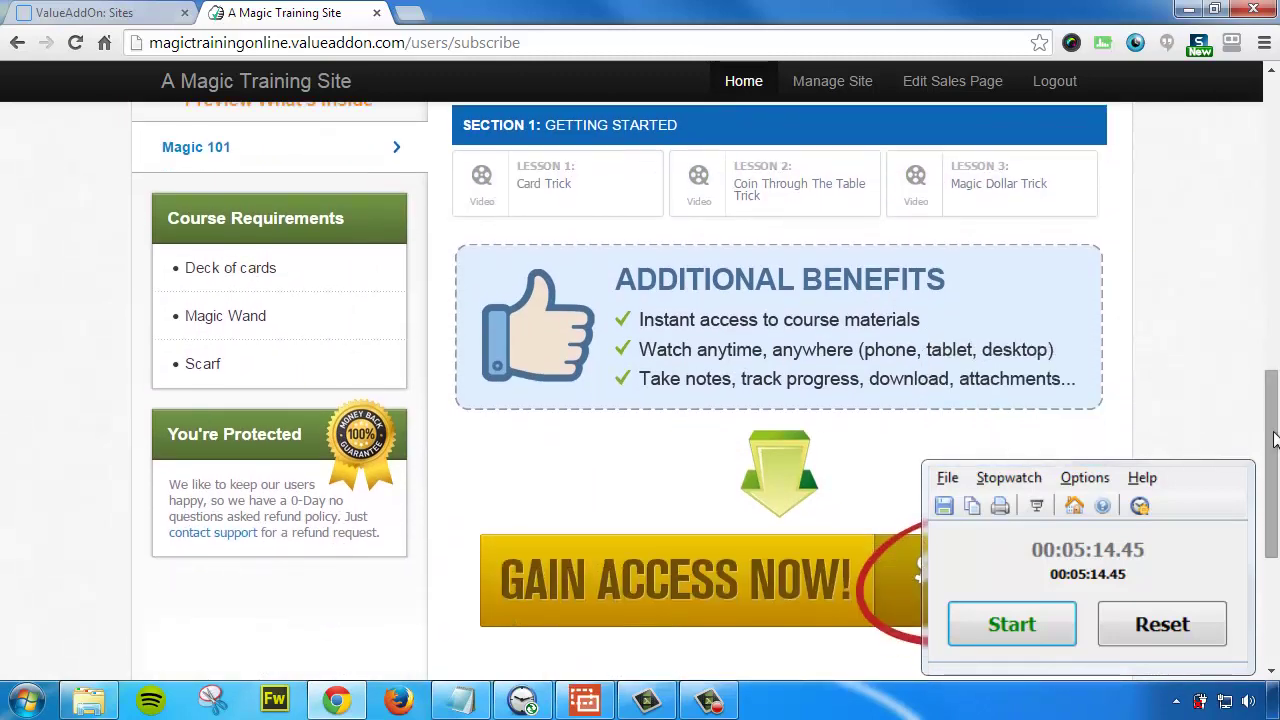
{"action": "scroll", "coordinate": [1272, 440], "scroll_direction": "down", "scroll_amount": 2}
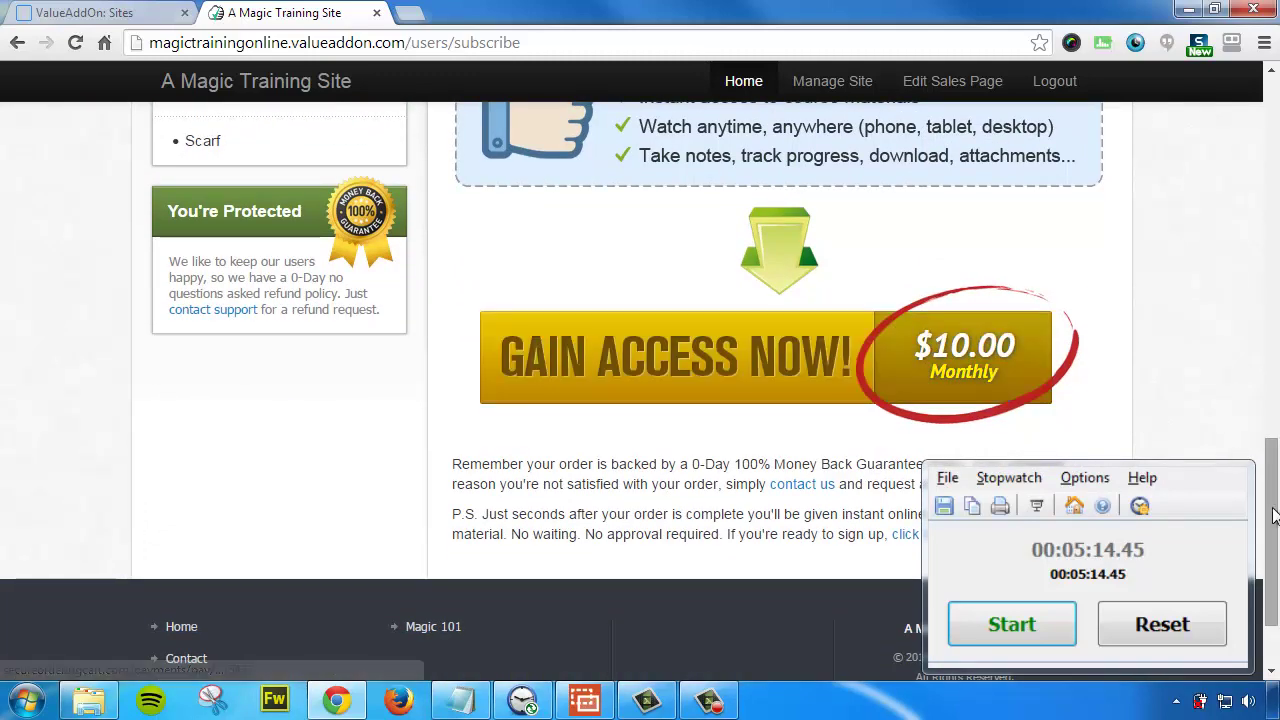
Start the $10.00 monthly checkout, review the billing form, then go back to the sales page.
{"action": "left_click", "coordinate": [810, 365]}
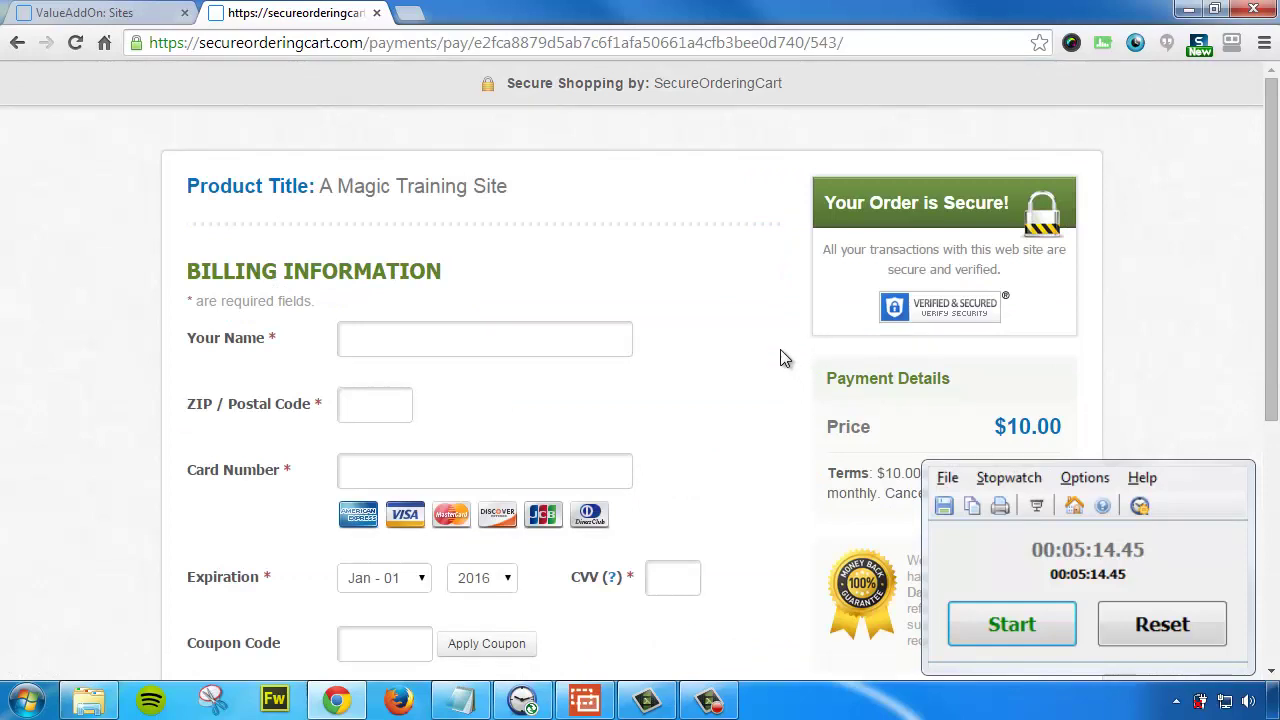
{"action": "scroll", "coordinate": [783, 358], "scroll_direction": "down", "scroll_amount": 1}
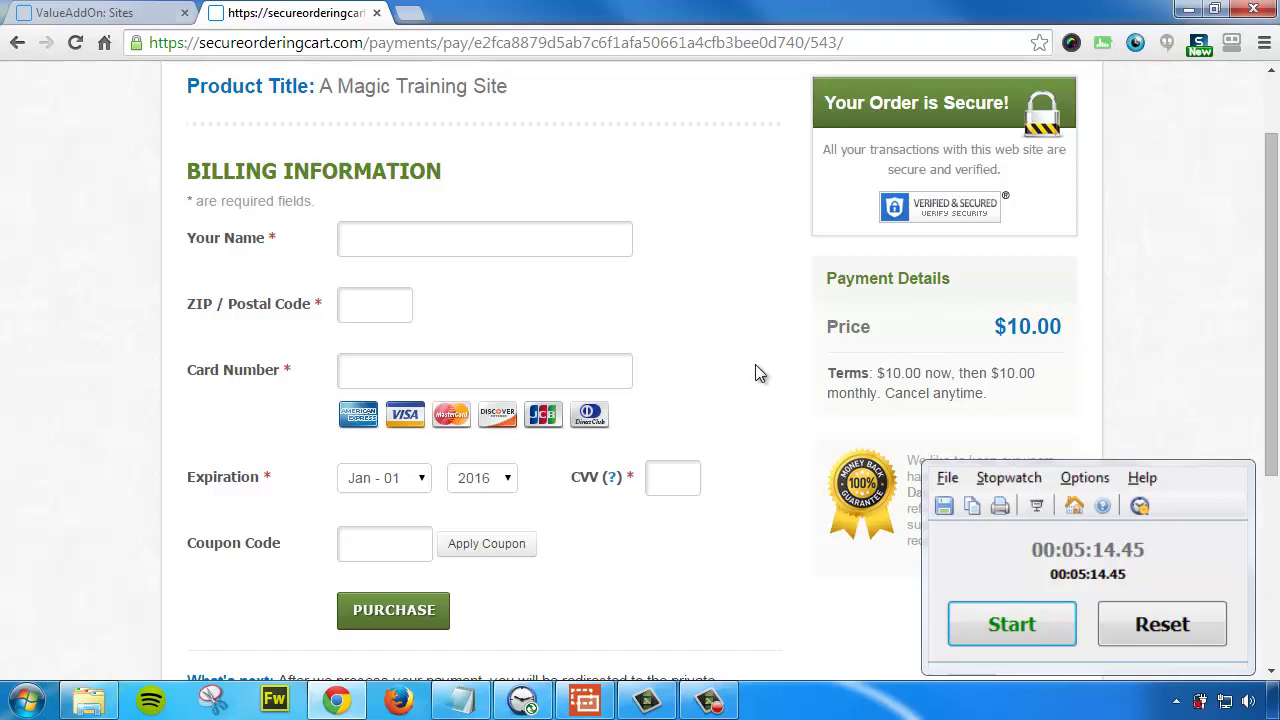
{"action": "scroll", "coordinate": [755, 364], "scroll_direction": "up", "scroll_amount": 2}
{"action": "right_click", "coordinate": [89, 143]}
{"action": "left_click", "coordinate": [118, 152]}
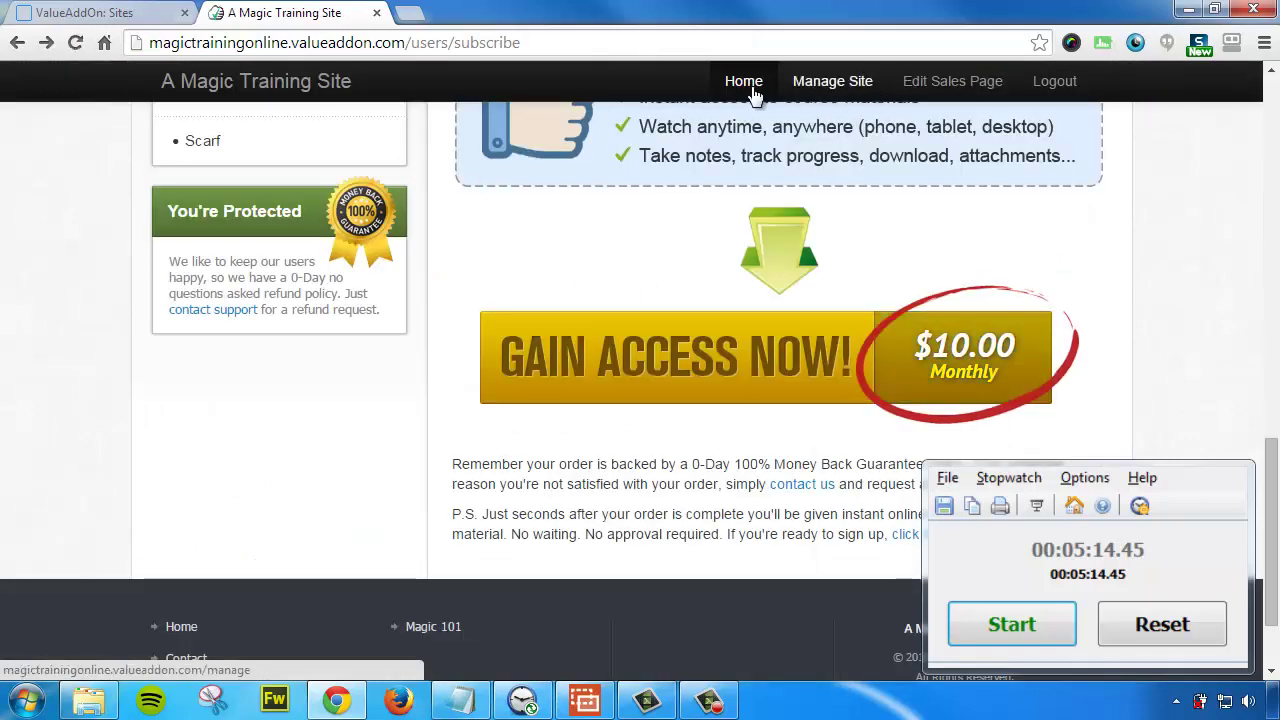
From the member home page, open the Magic 101 course and find Lesson 1, Card Trick.
{"action": "left_click", "coordinate": [745, 92]}
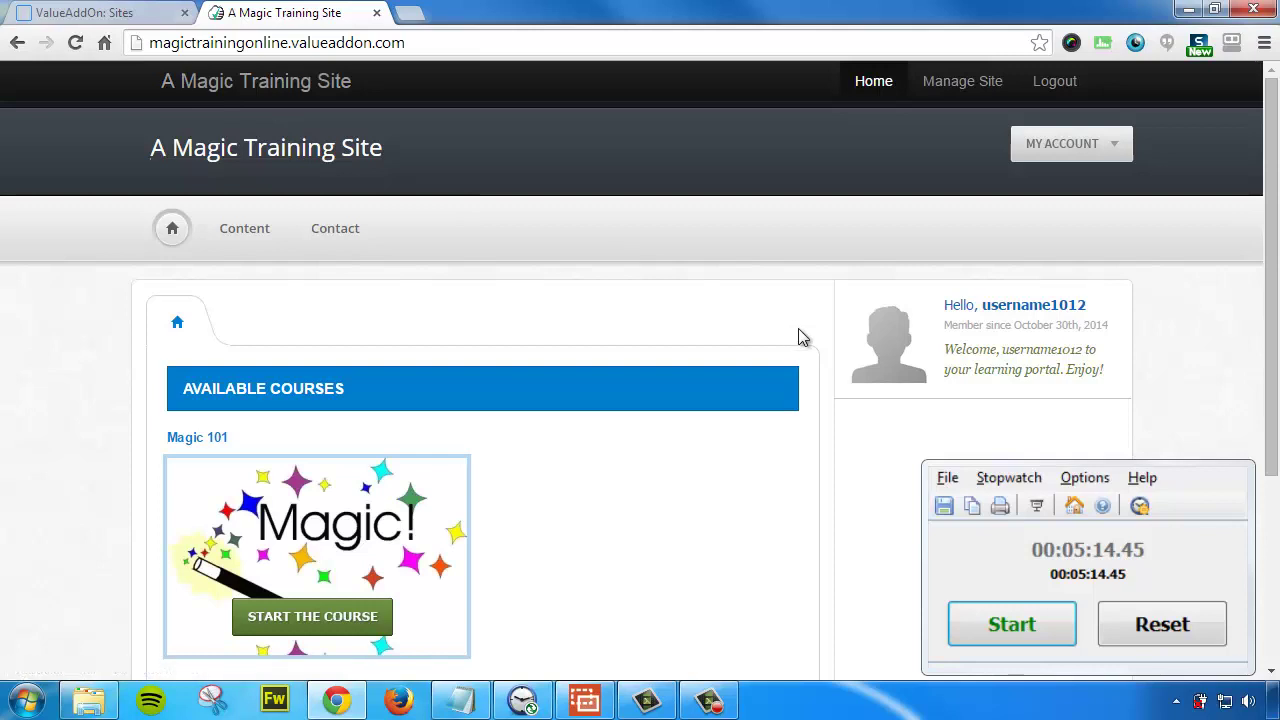
{"action": "scroll", "coordinate": [596, 362], "scroll_direction": "down", "scroll_amount": 1}
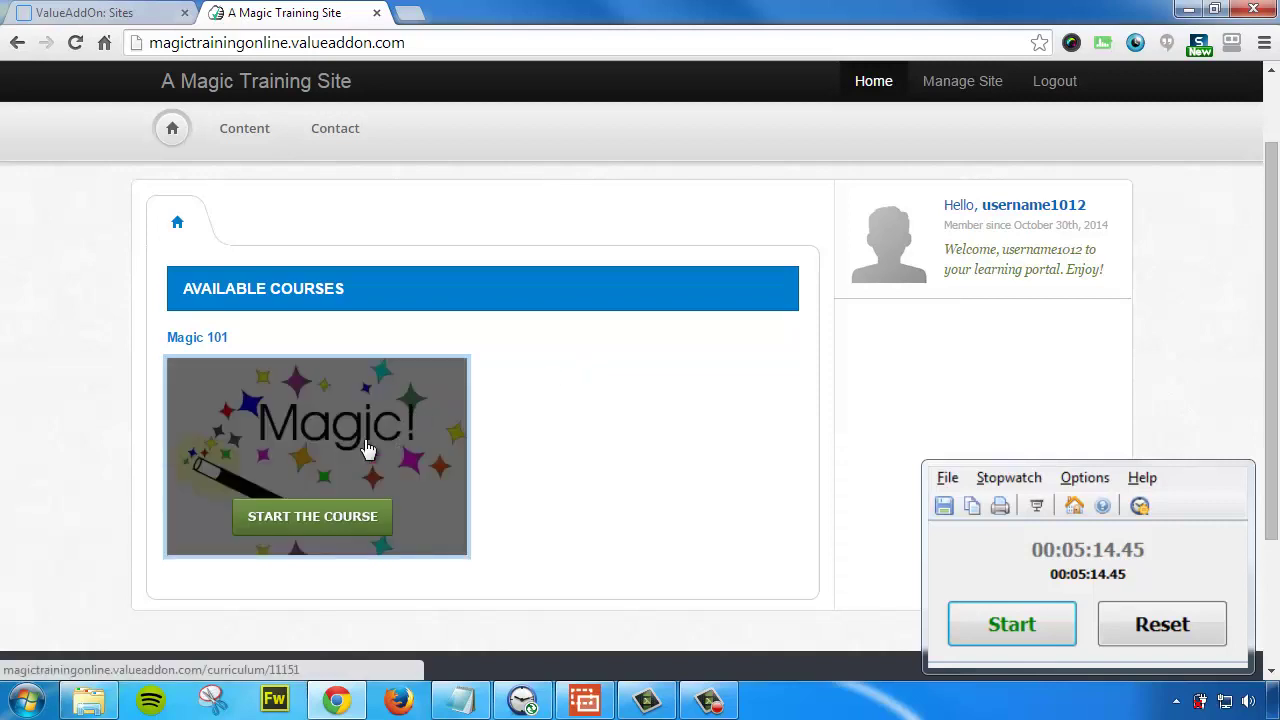
{"action": "left_click", "coordinate": [330, 452]}
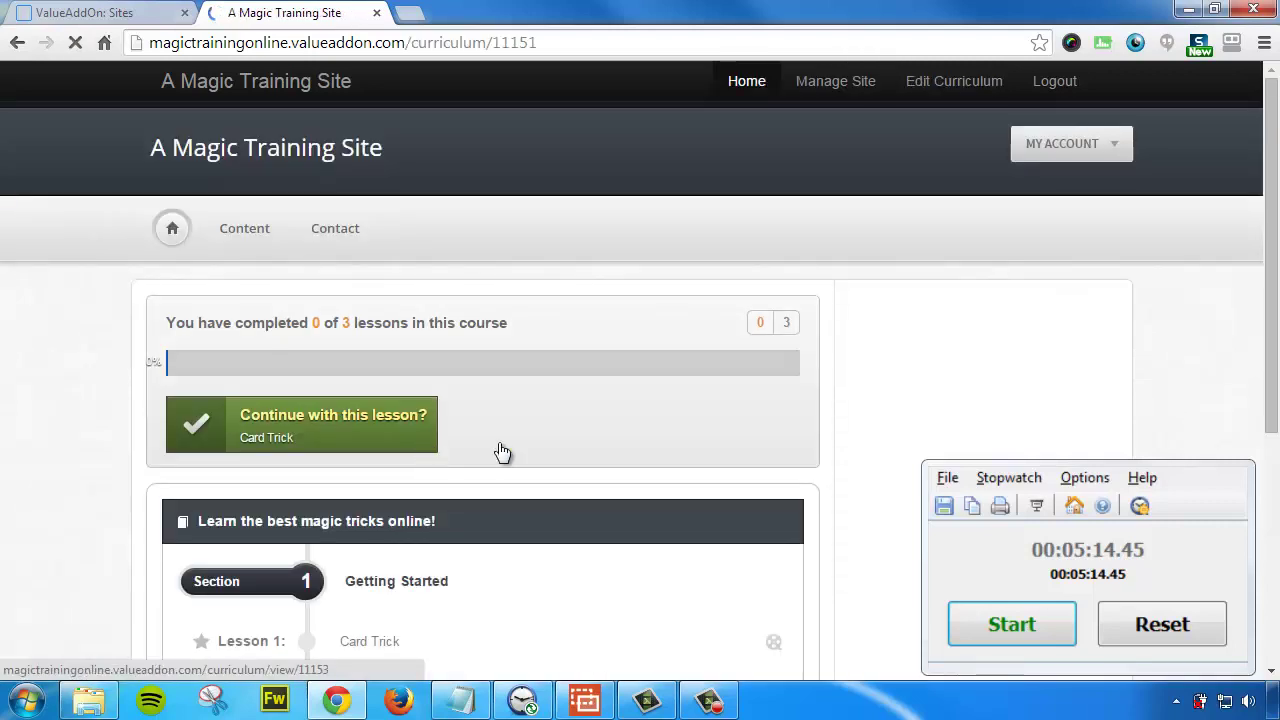
{"action": "scroll", "coordinate": [594, 437], "scroll_direction": "down", "scroll_amount": 2}
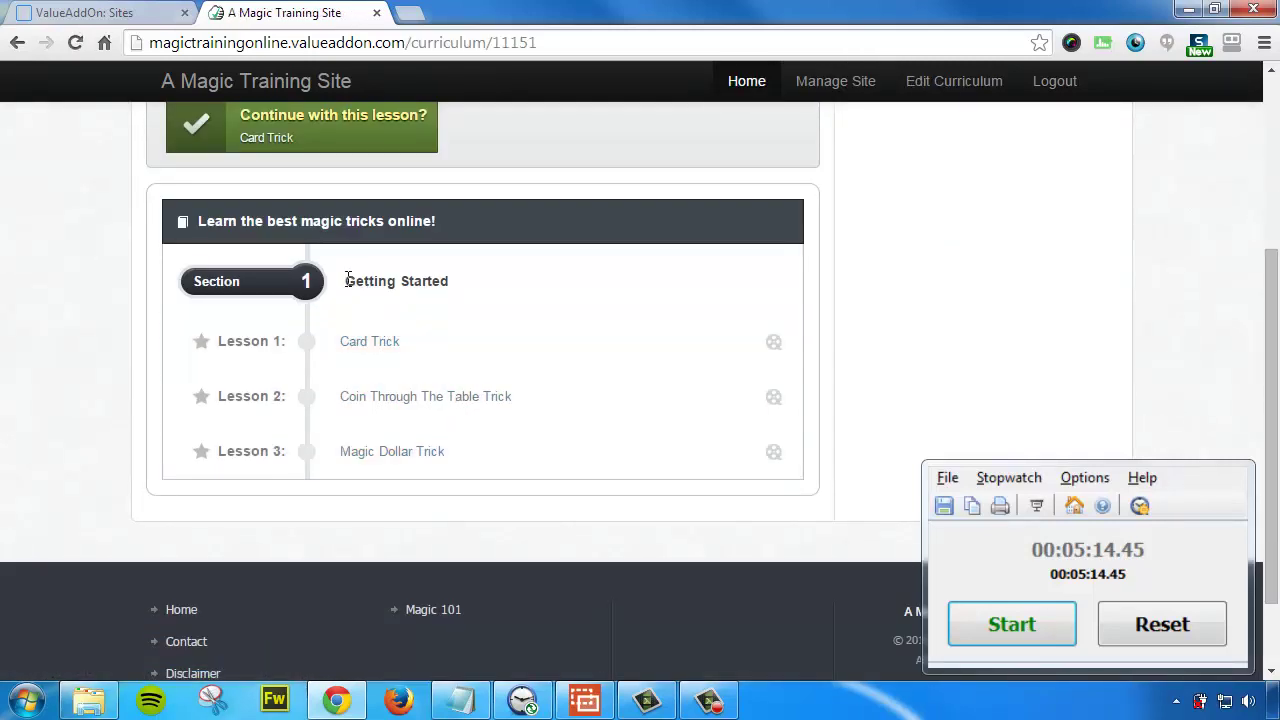
{"action": "mouse_move", "coordinate": [389, 332]}
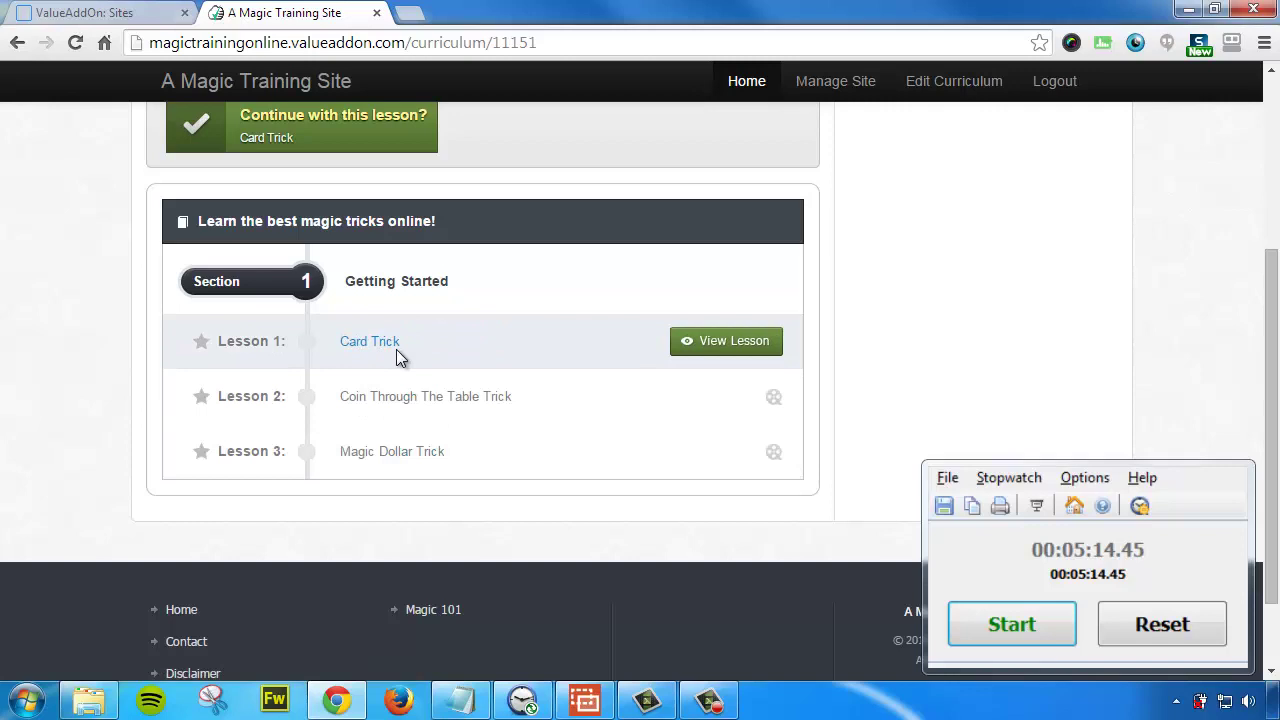
Open the Card Trick lesson and play, then pause, its video.
{"action": "left_click", "coordinate": [692, 348]}
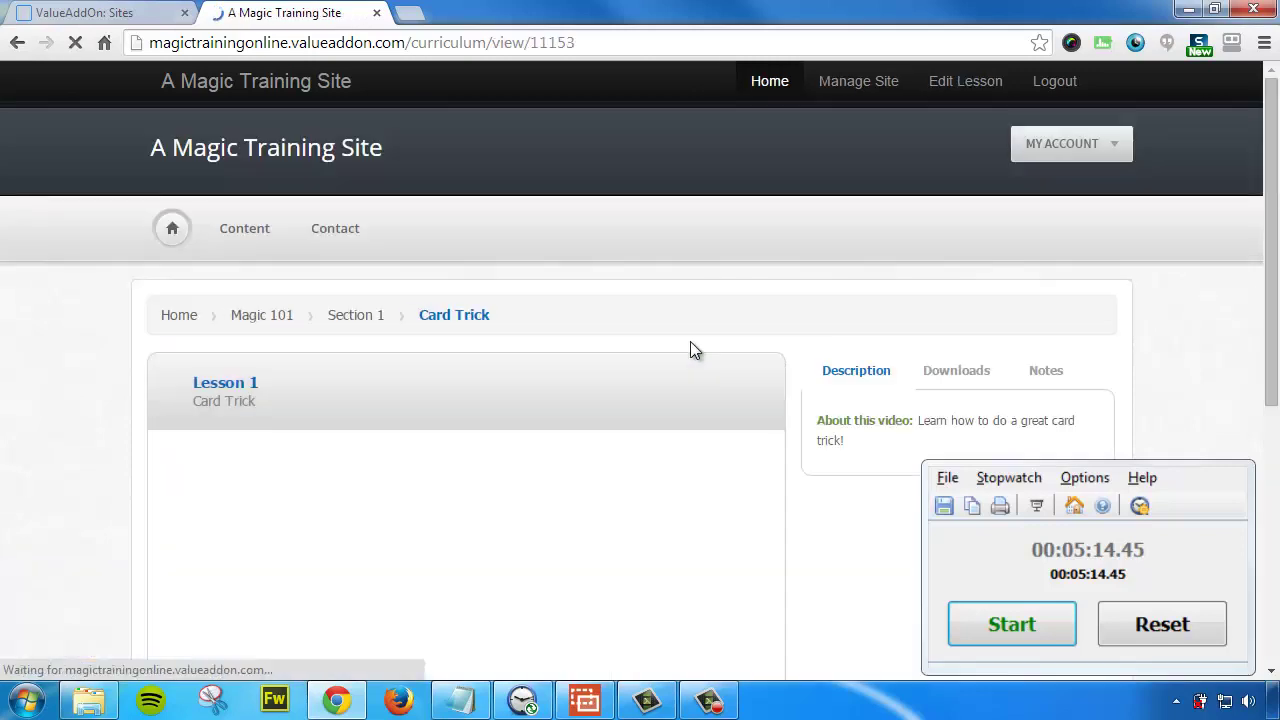
{"action": "scroll", "coordinate": [777, 311], "scroll_direction": "down", "scroll_amount": 1}
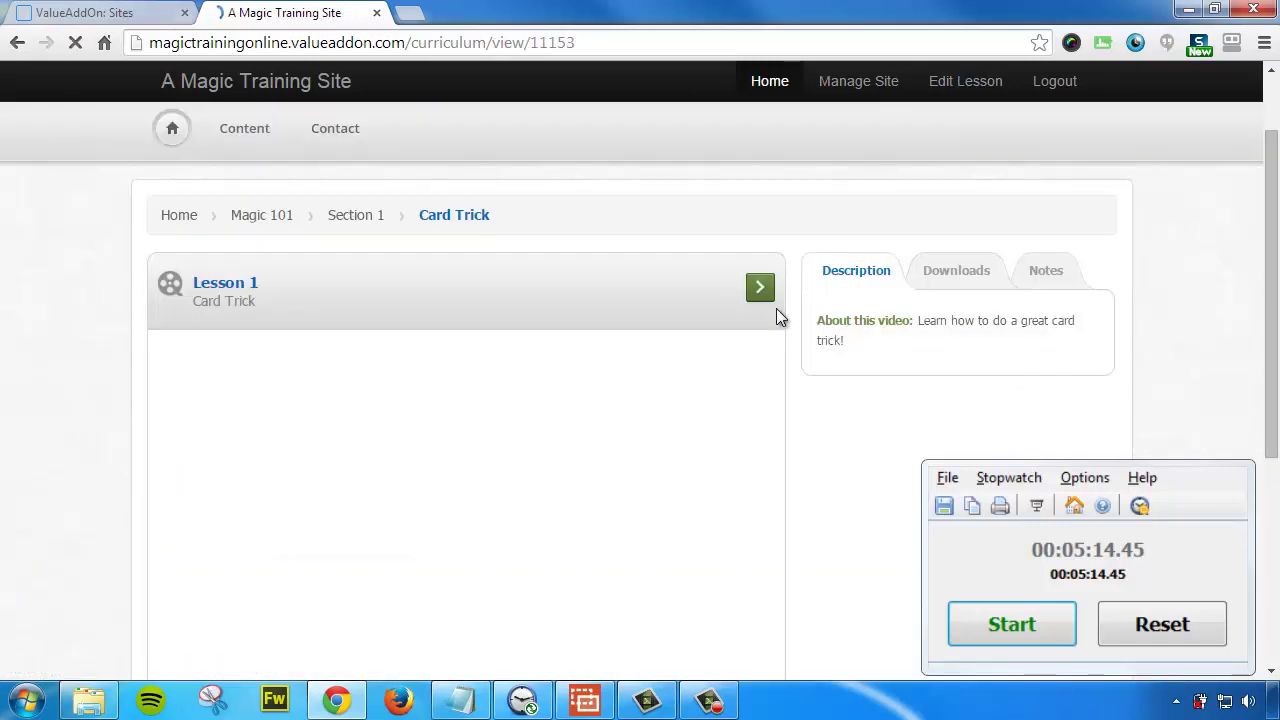
{"action": "scroll", "coordinate": [776, 308], "scroll_direction": "down", "scroll_amount": 1}
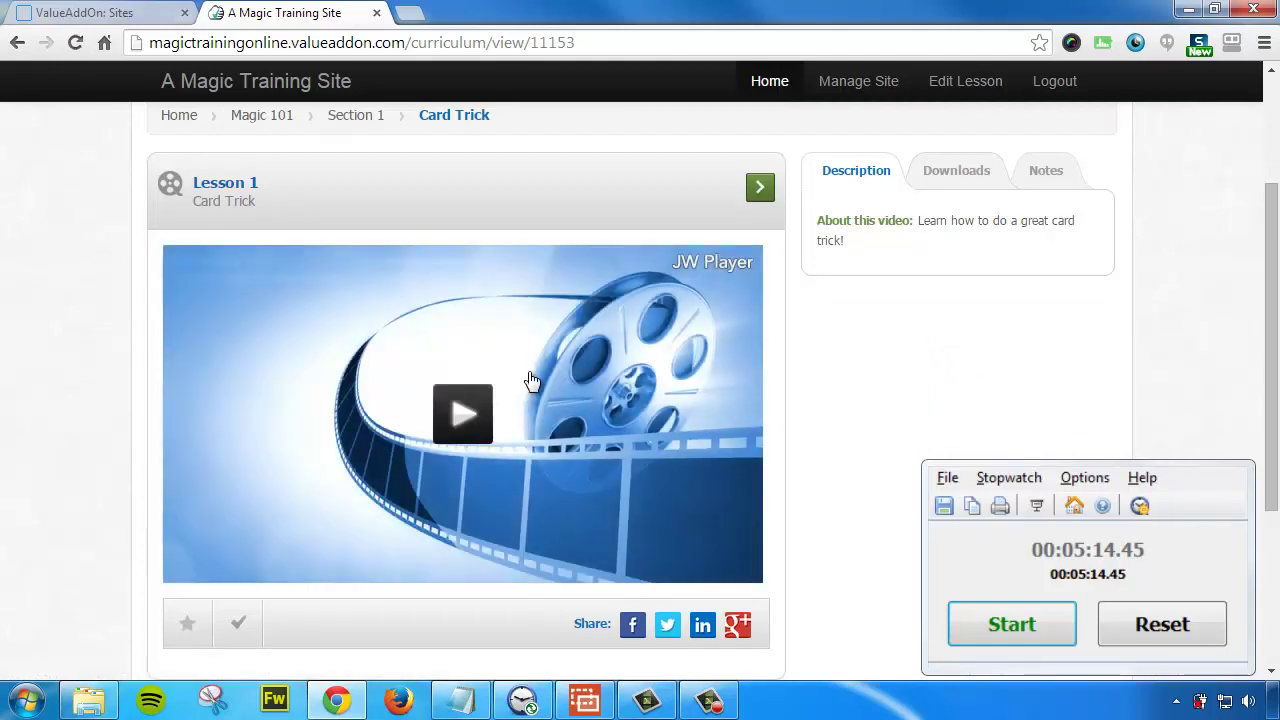
{"action": "left_click", "coordinate": [470, 418]}
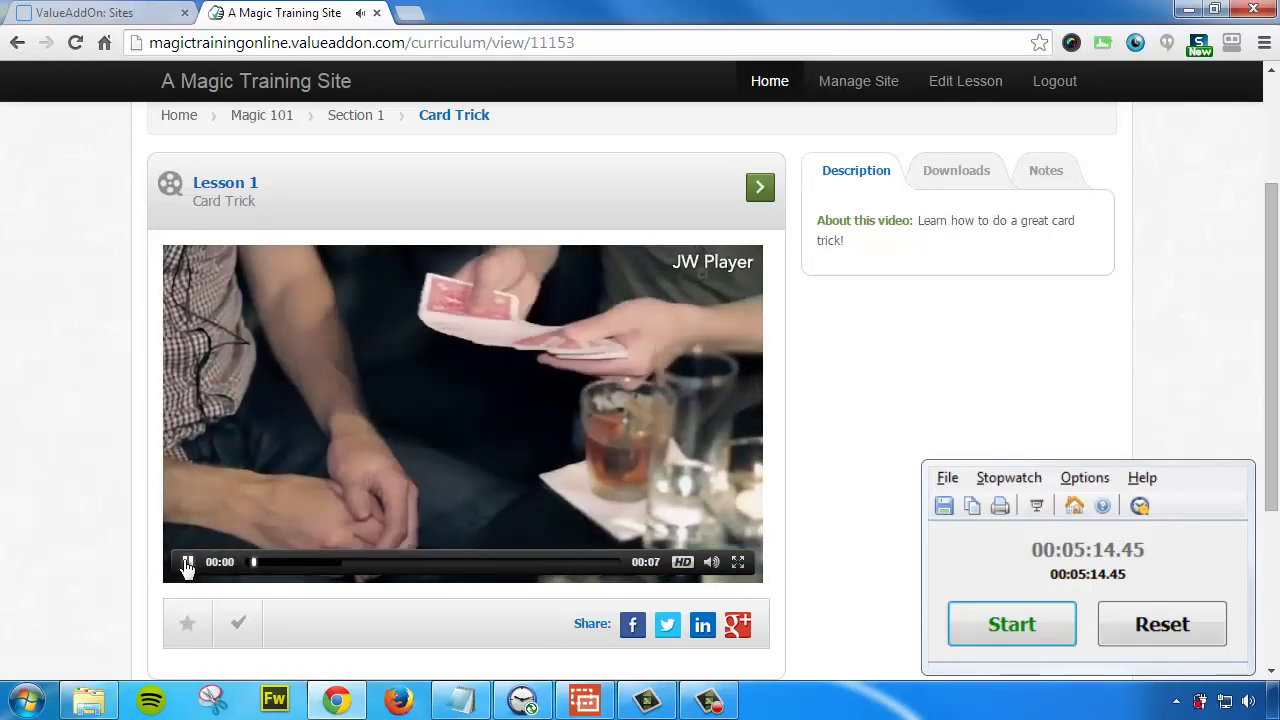
{"action": "left_click", "coordinate": [187, 566]}
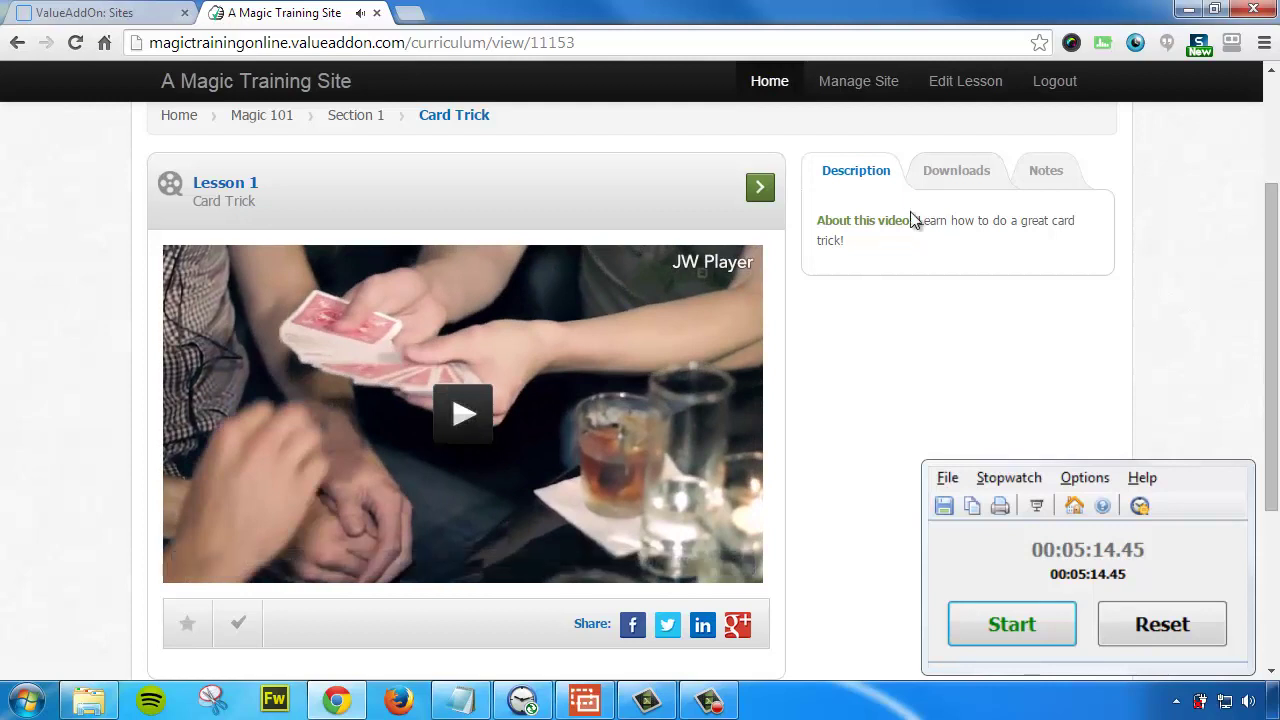
View the lesson's Downloads and Notes, then return to the member home page.
{"action": "left_click", "coordinate": [955, 174]}
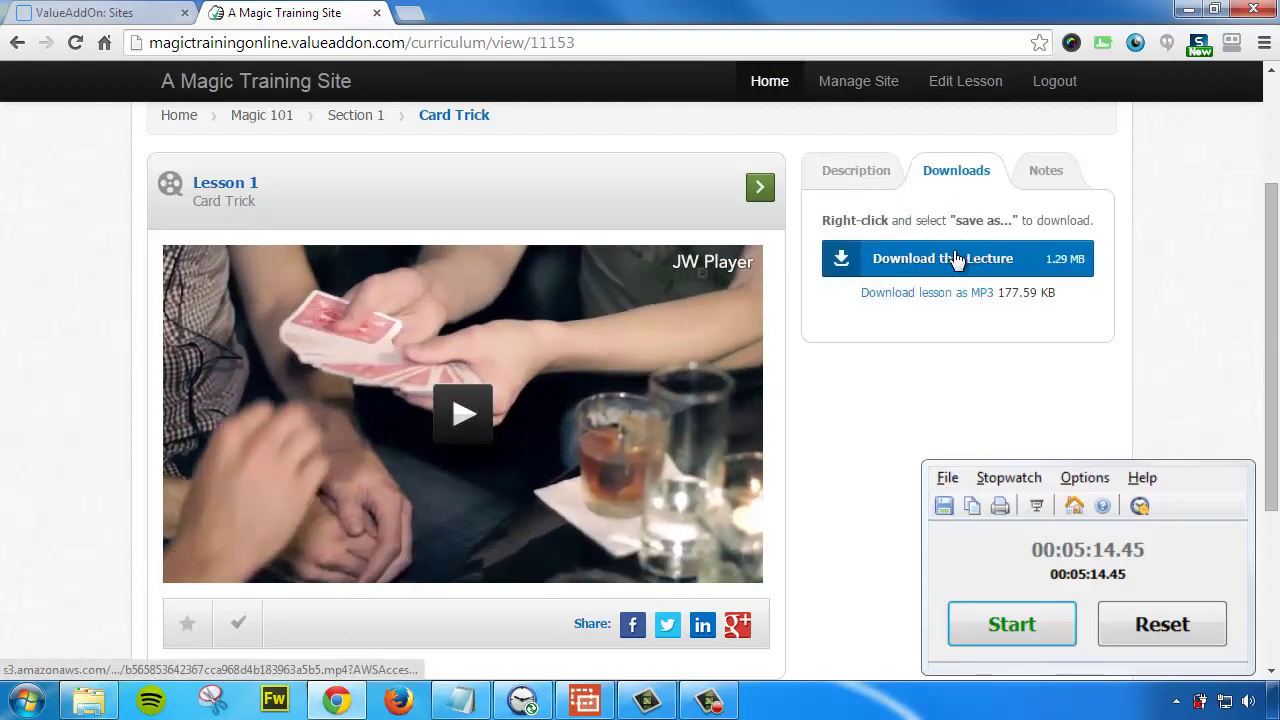
{"action": "left_click", "coordinate": [1042, 188]}
{"action": "scroll", "coordinate": [724, 320], "scroll_direction": "up", "scroll_amount": 2}
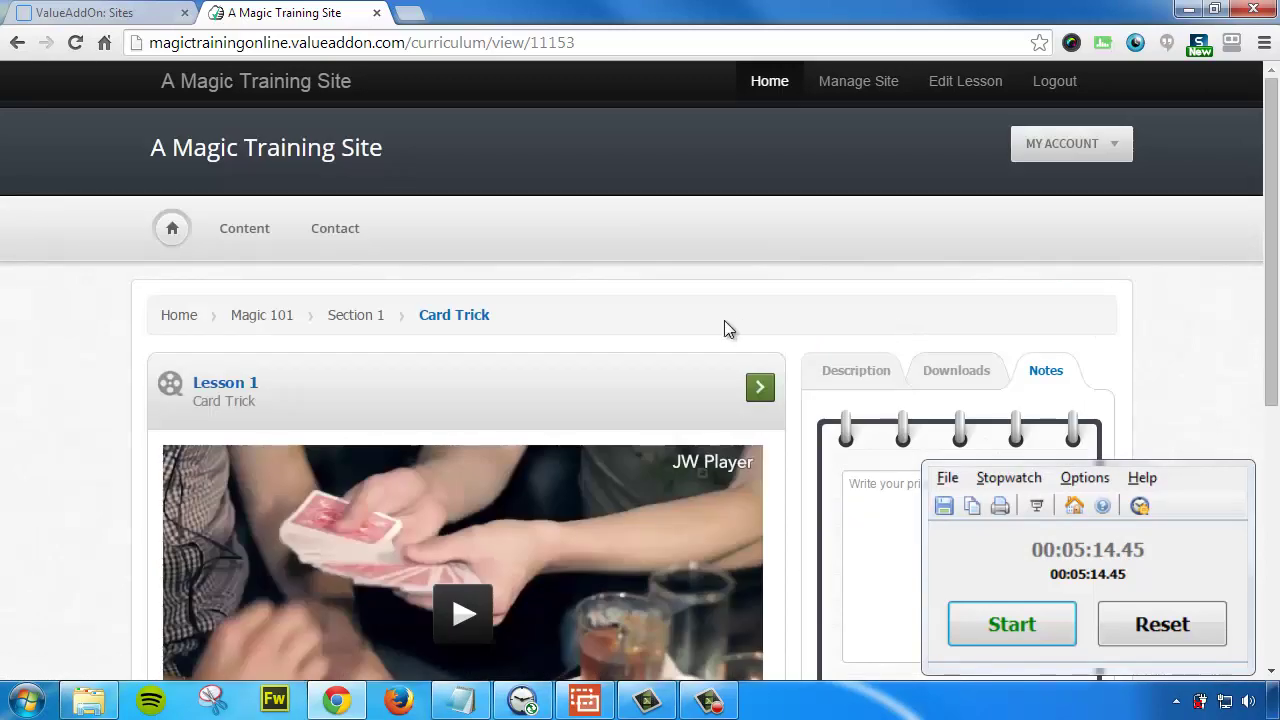
{"action": "left_click", "coordinate": [172, 230]}
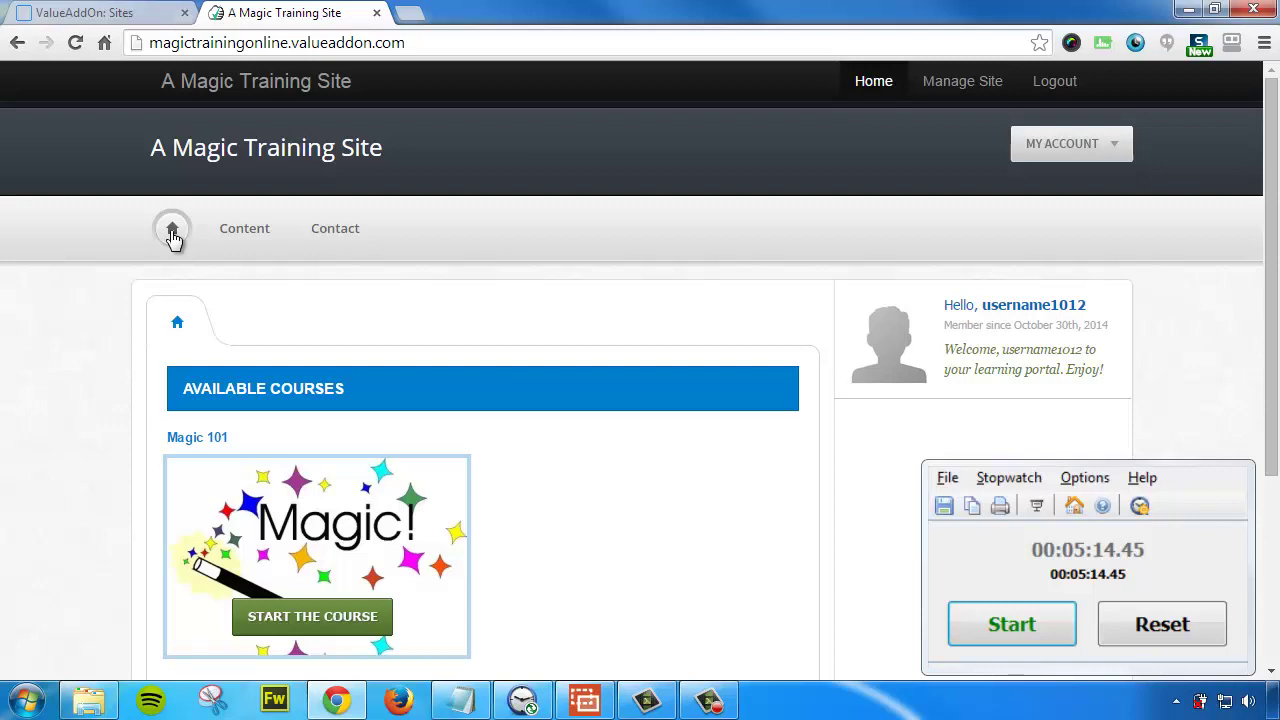
{"action": "left_click", "coordinate": [327, 230]}
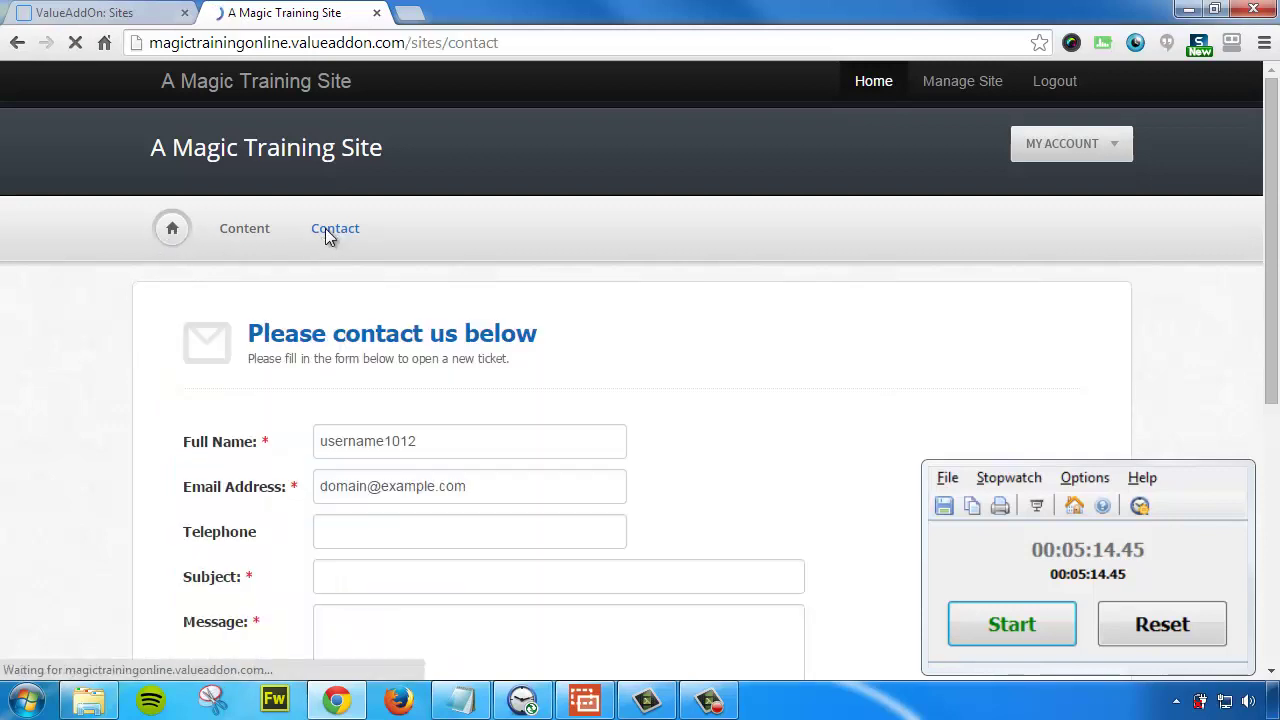
{"action": "left_click", "coordinate": [172, 232]}
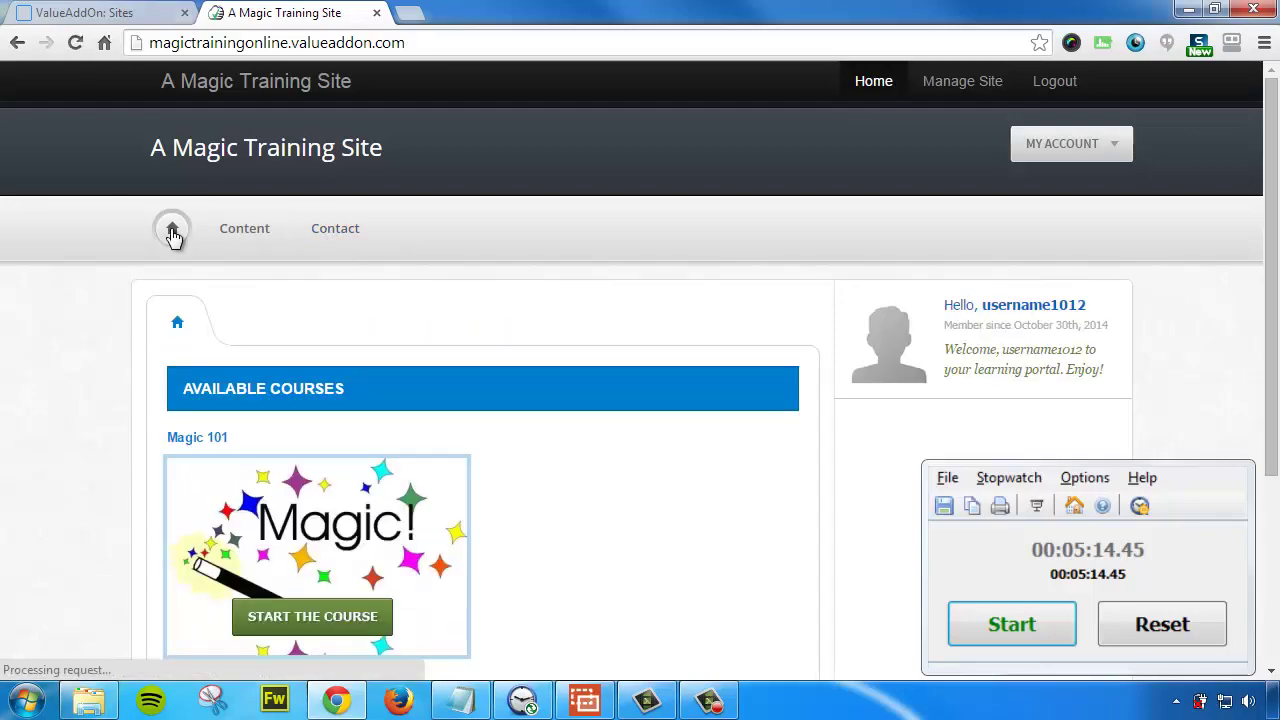